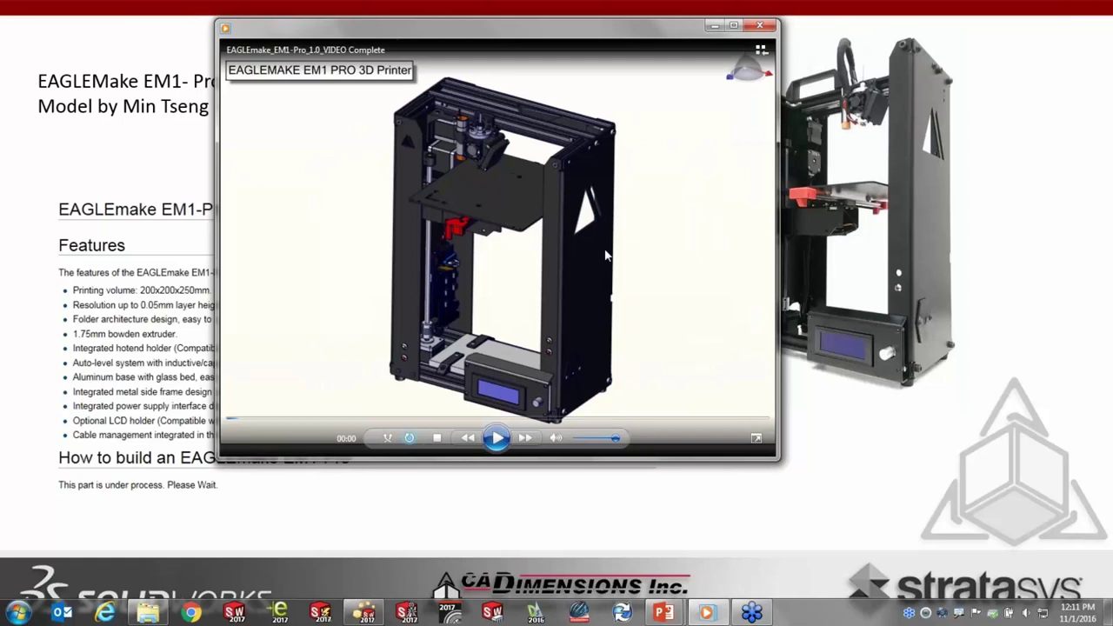
- Play the EAGLEmake EM1-Pro 3D printer video and switch from the presentation to SOLIDWORKS Composer
click(497, 438)
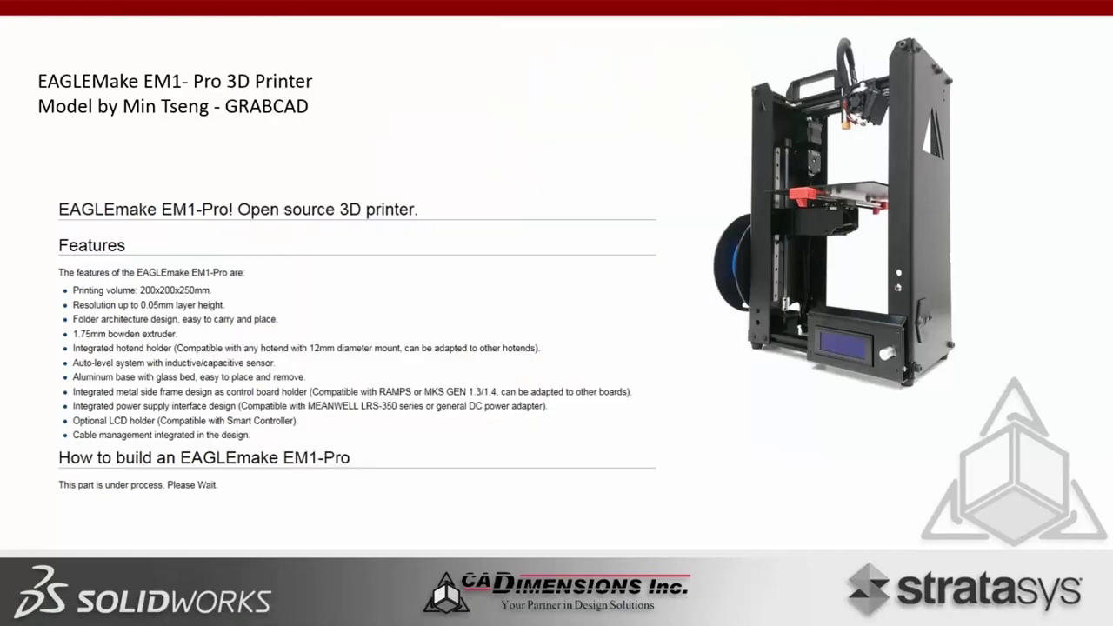
key(alt+Tab)
key(Tab)
key(Tab)
key(Tab)
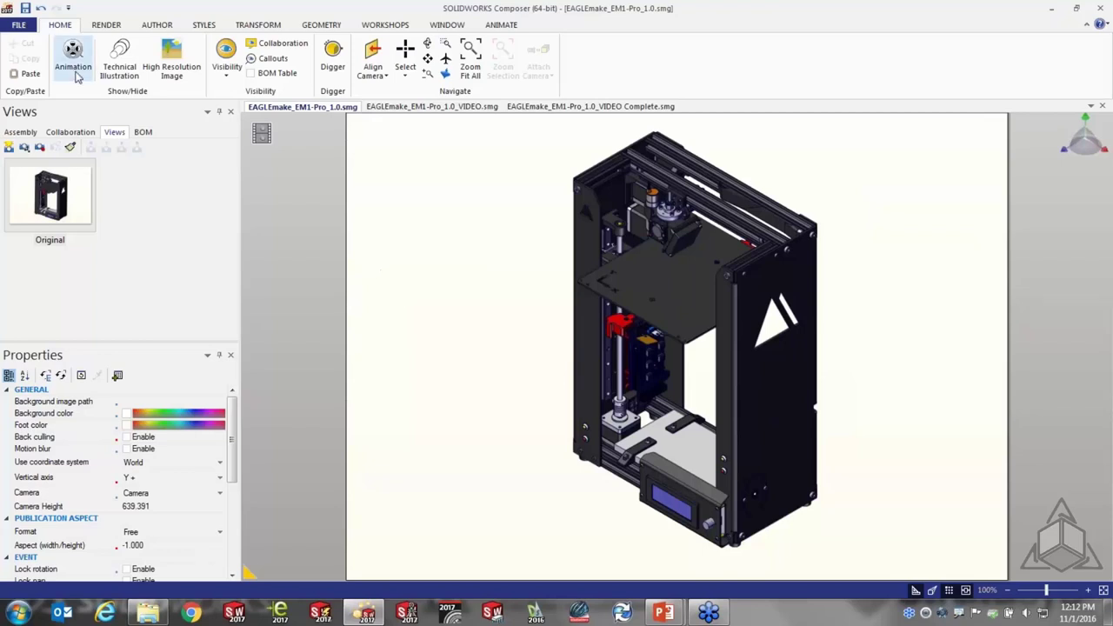
- Review the file types that can be opened in the Open dialog, and close it without opening a file
click(17, 26)
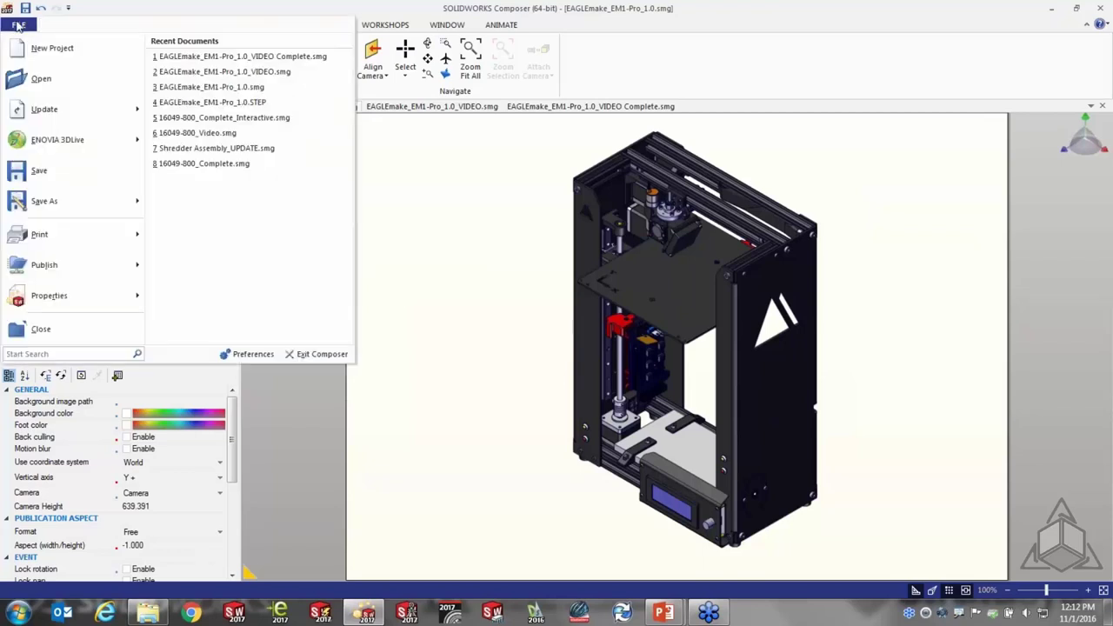
click(39, 86)
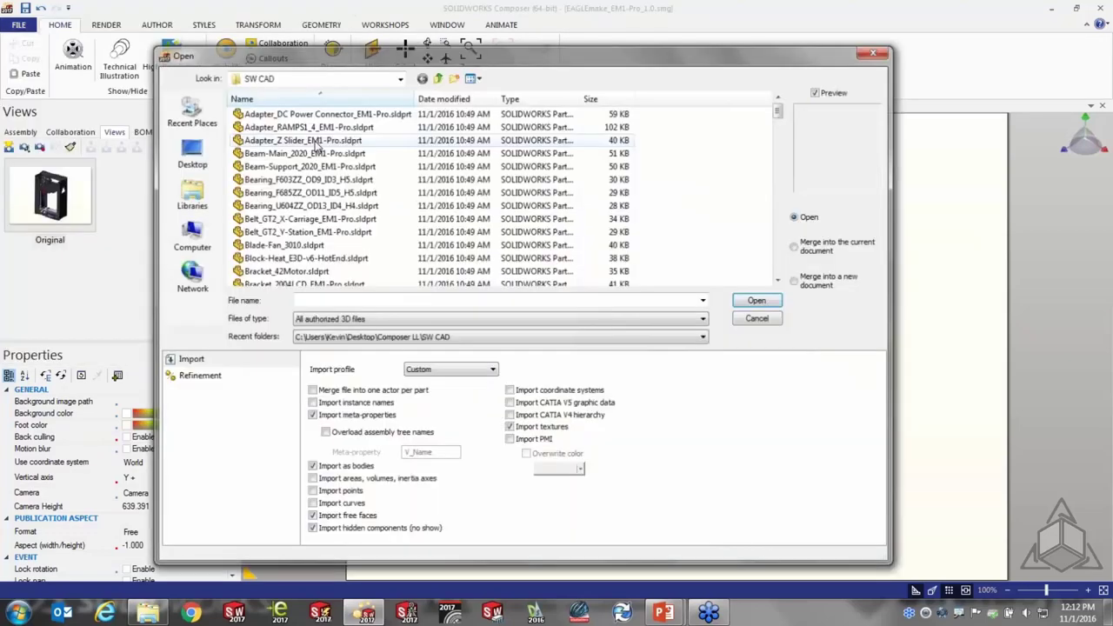
click(418, 319)
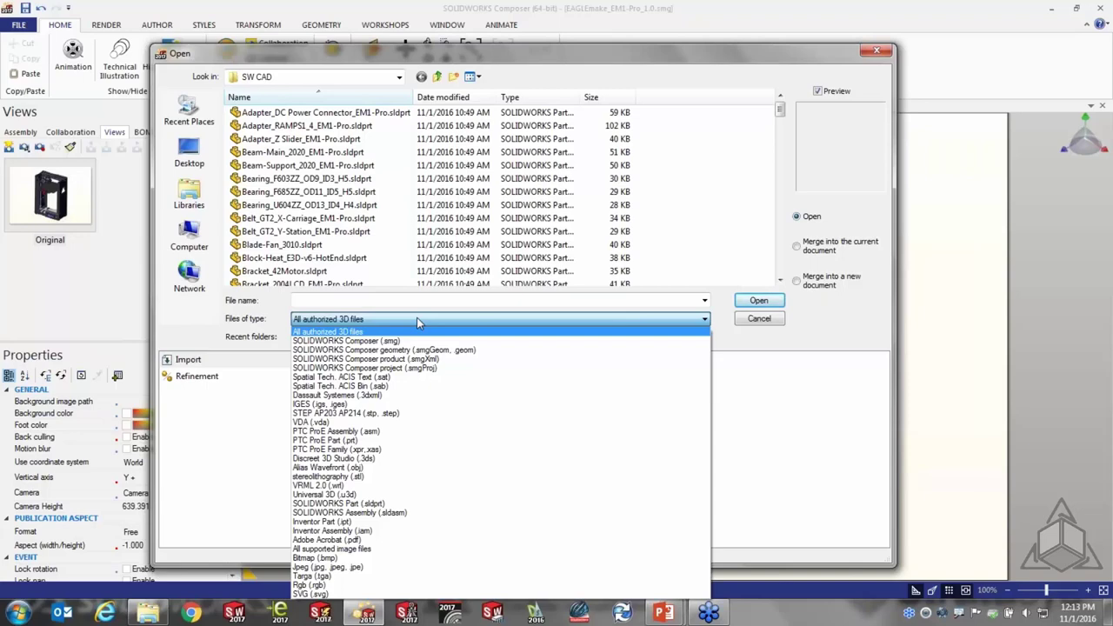
click(760, 322)
click(759, 319)
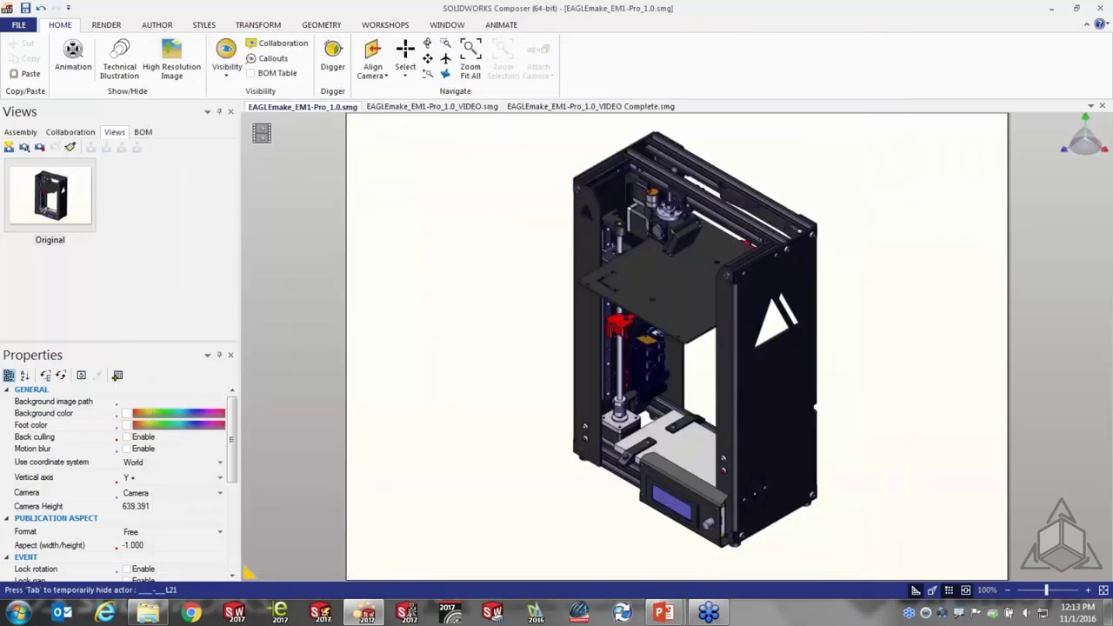
- Expand EAGLEmake_EM1-Pro_1.0 and EM1-Pro_1.0 in the assembly tree and examine the imported component structure
click(19, 133)
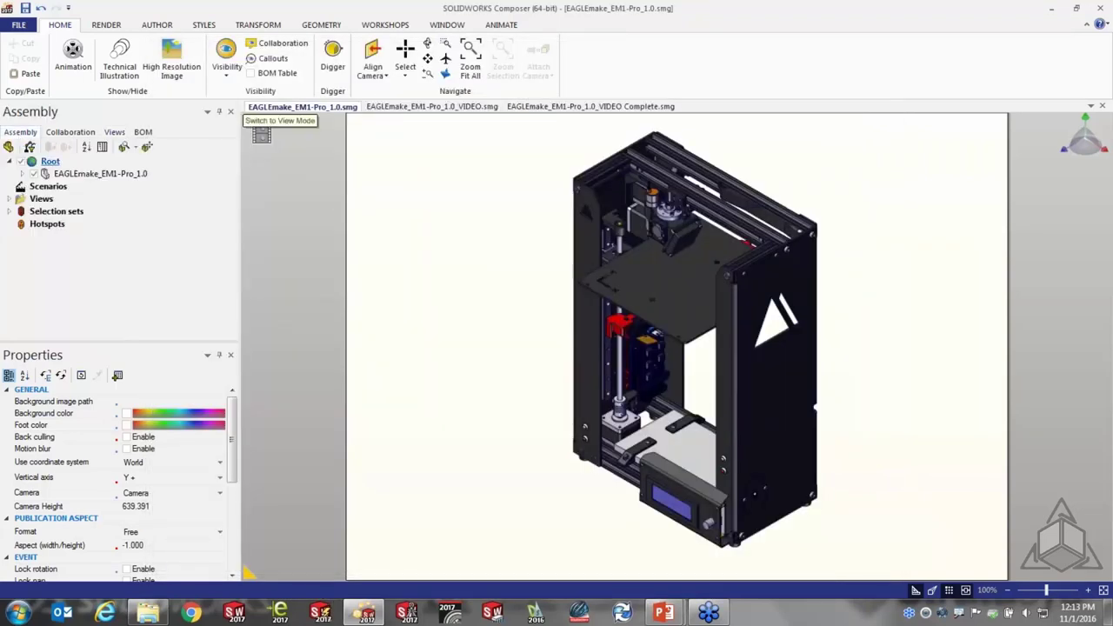
click(22, 175)
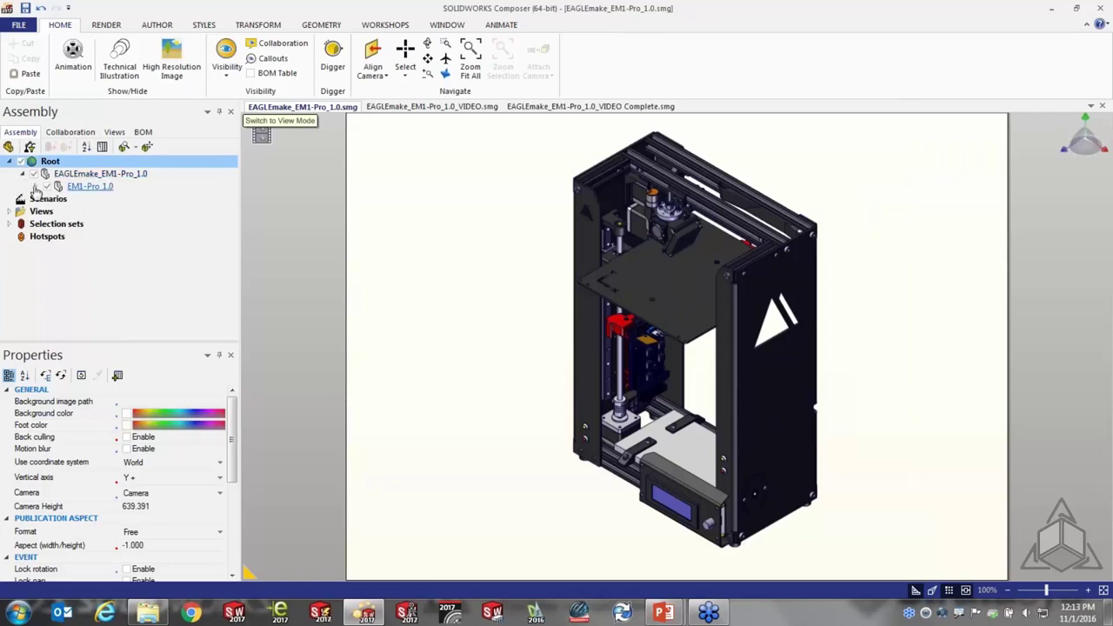
click(34, 186)
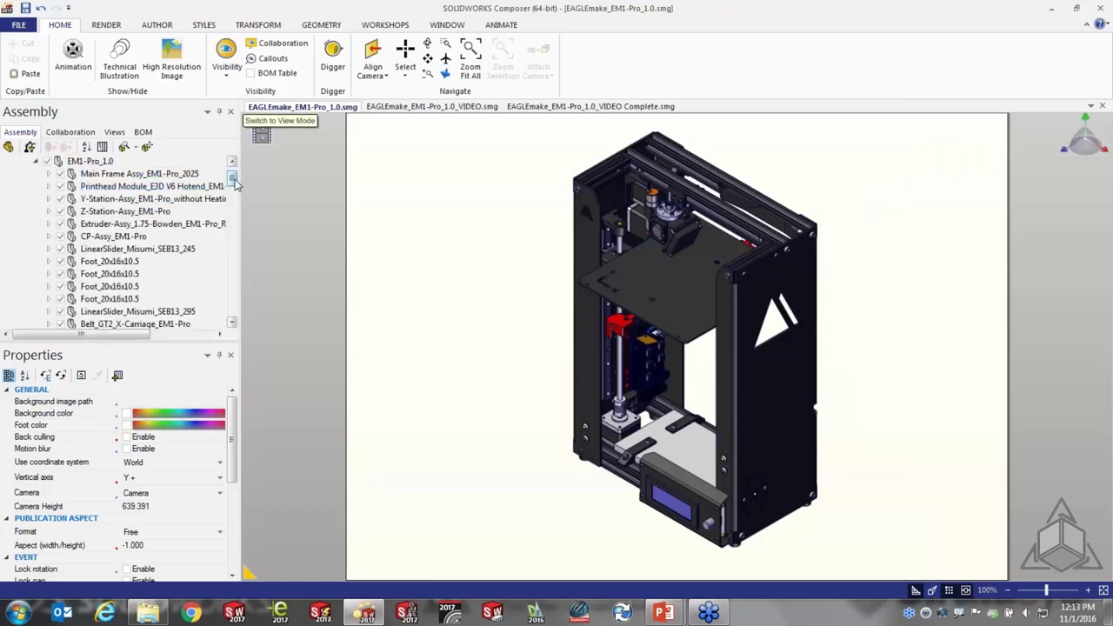
drag(233, 181, 261, 167)
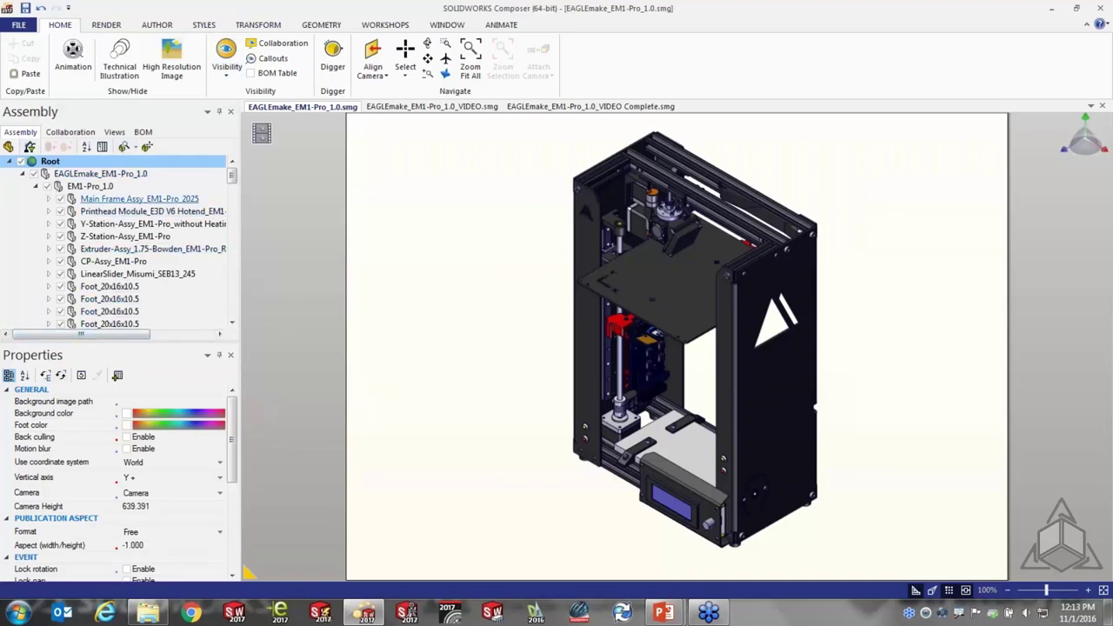
- Create two saved views of the printer, one seen straight from the side and one from above
click(115, 133)
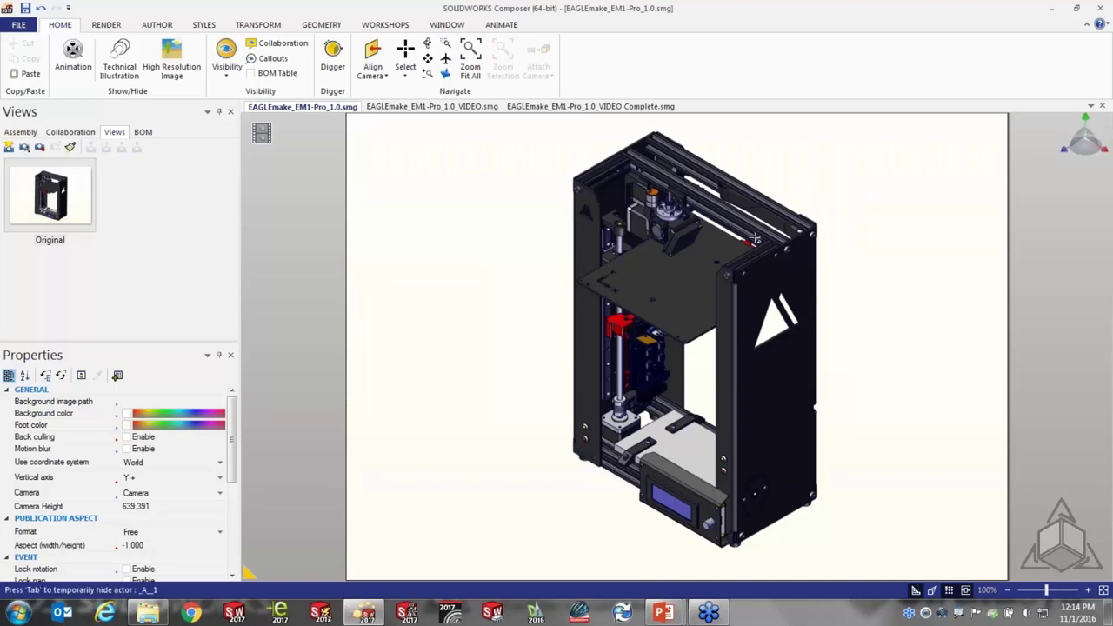
click(1063, 148)
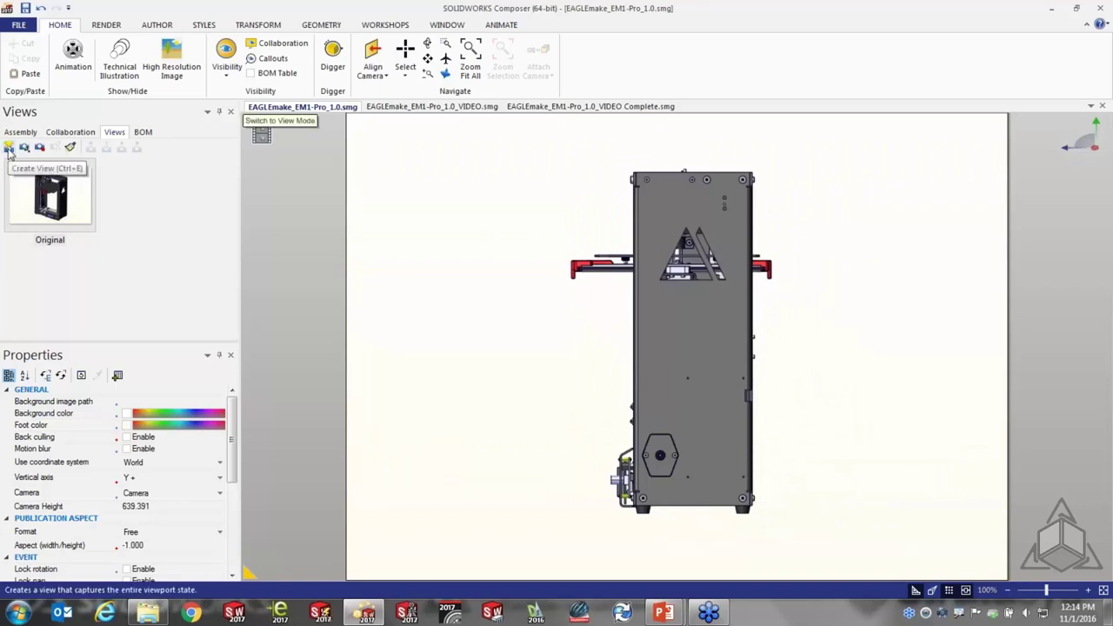
click(9, 150)
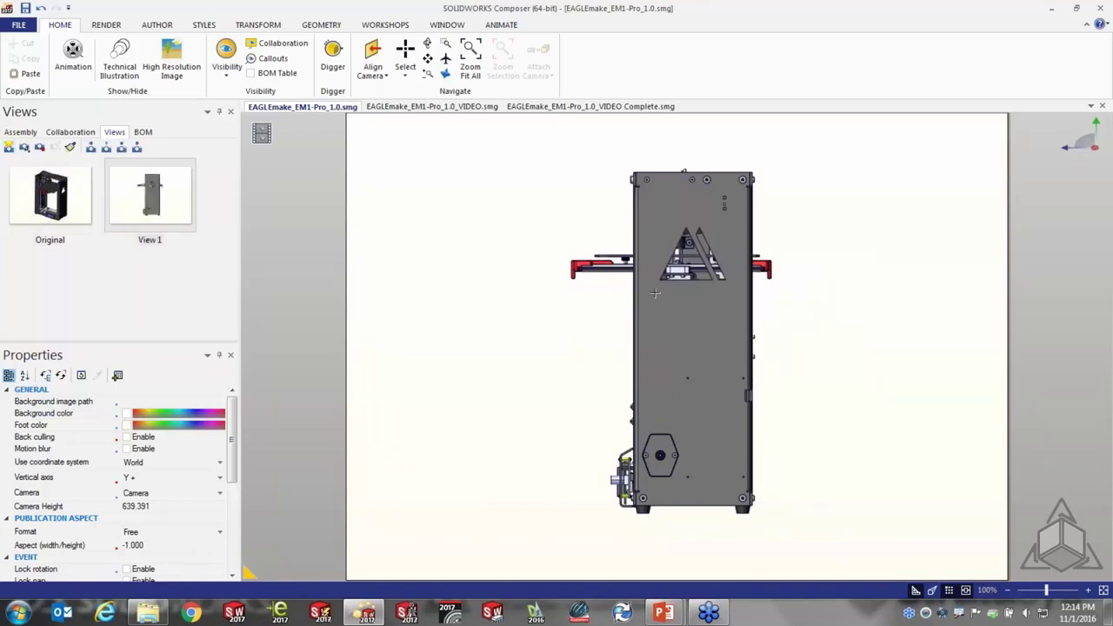
click(1097, 123)
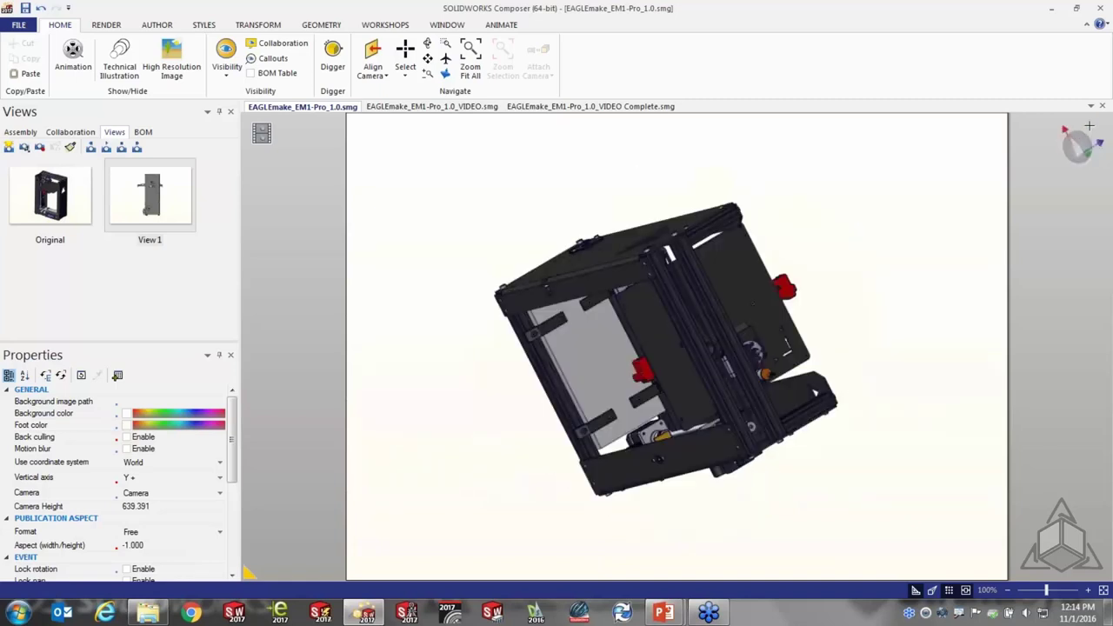
click(8, 147)
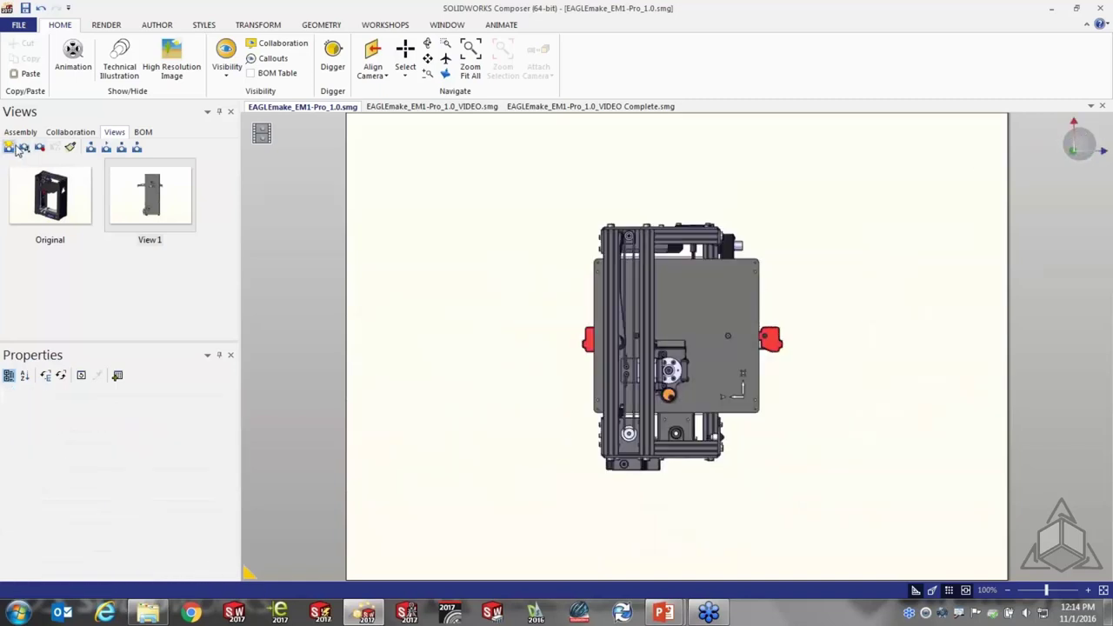
- Create a saved view showing an angled close-up of the printhead and its cooling fan
drag(751, 517, 668, 446)
scroll(632, 263, up, 5)
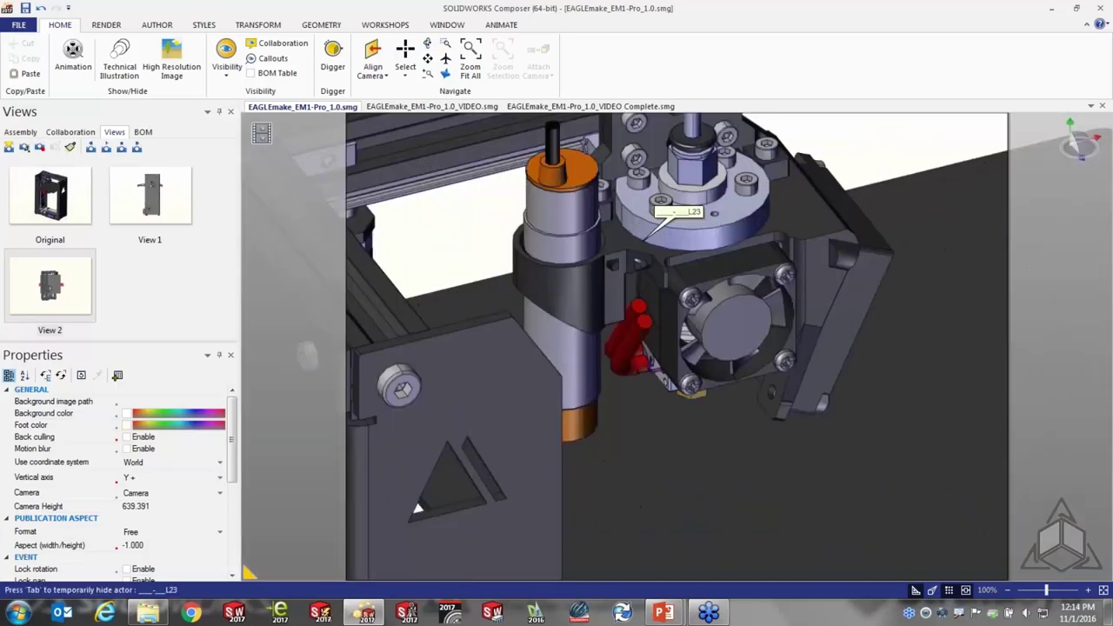
click(8, 147)
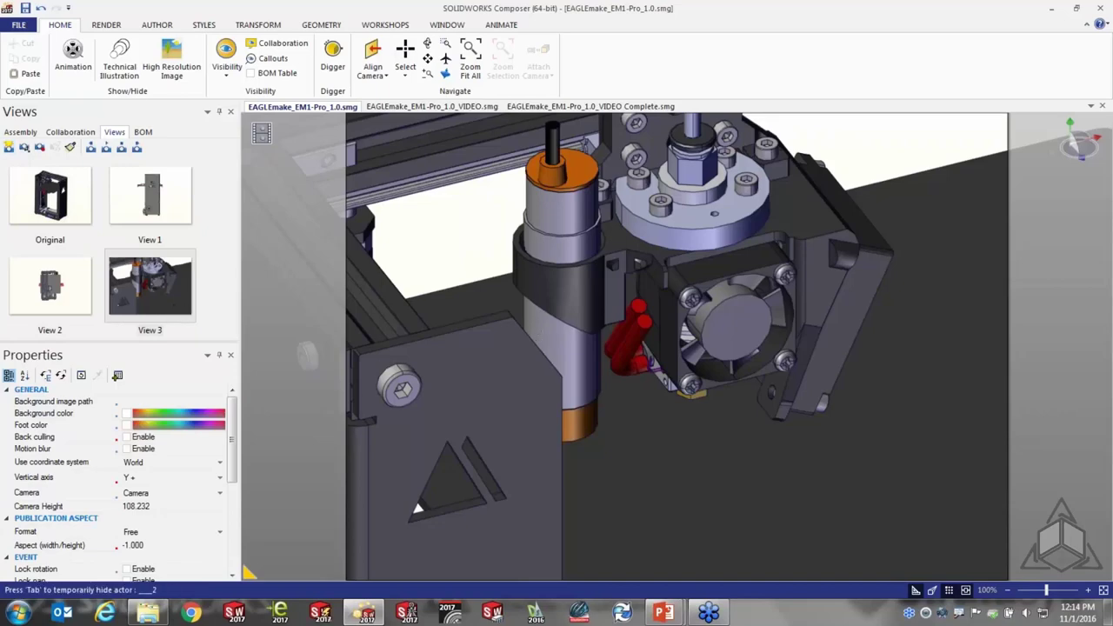
- Recall the saved views Original, View 1, View 2 and View 3 in turn
scroll(453, 335, down, 5)
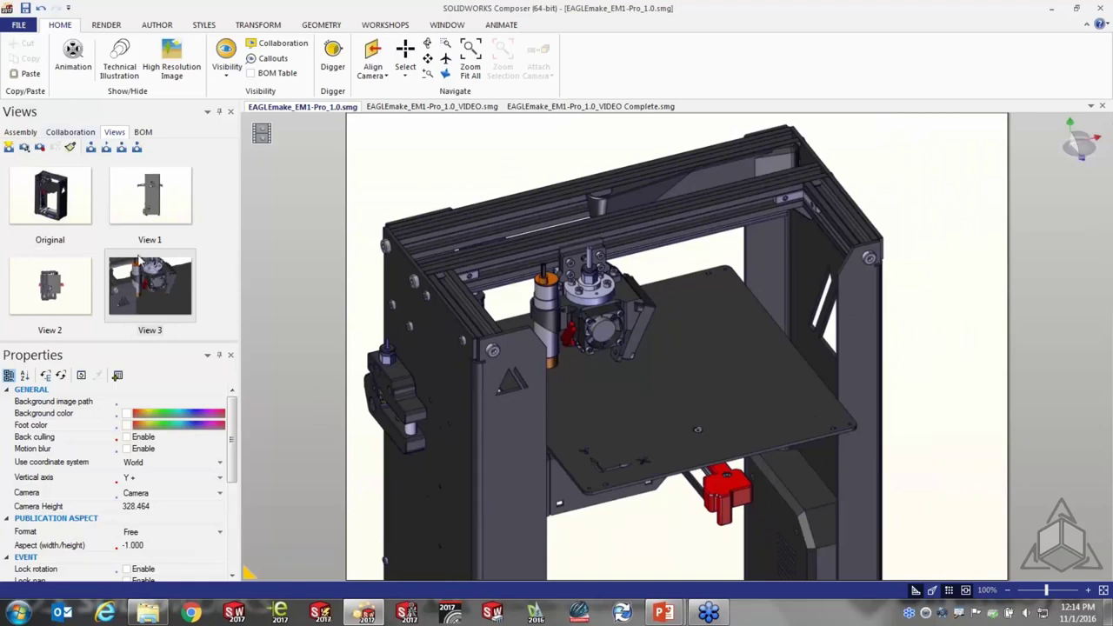
click(58, 208)
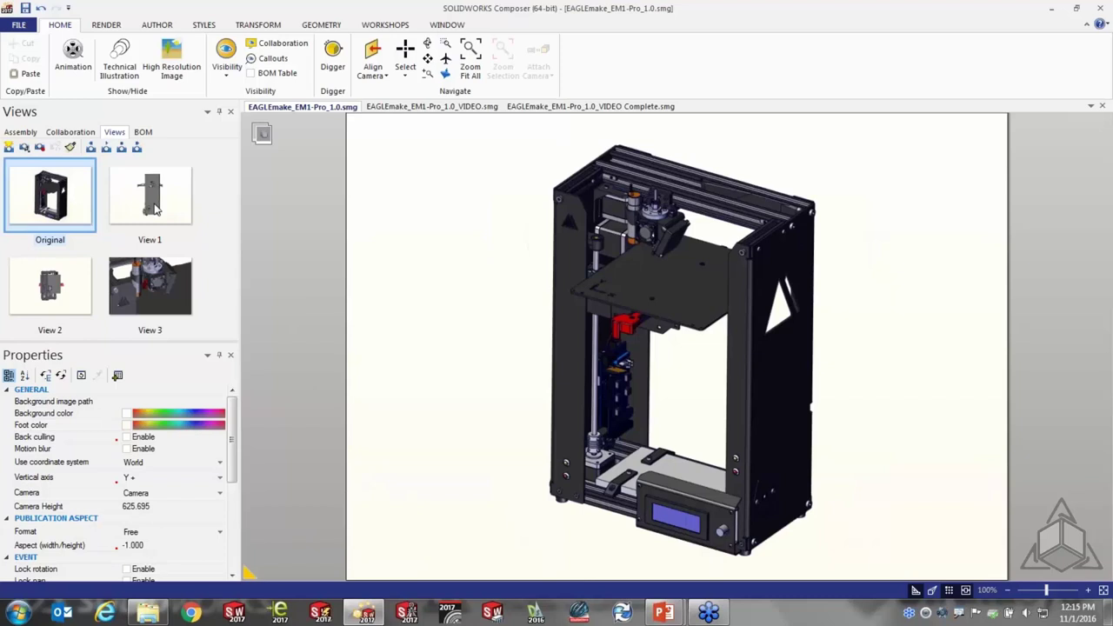
click(154, 208)
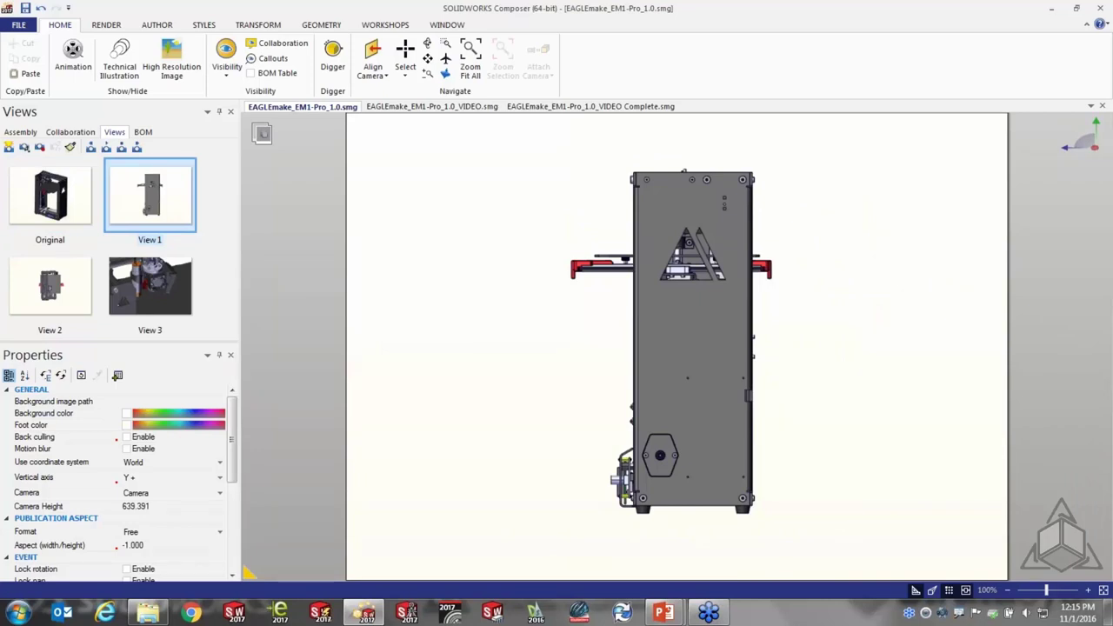
click(66, 277)
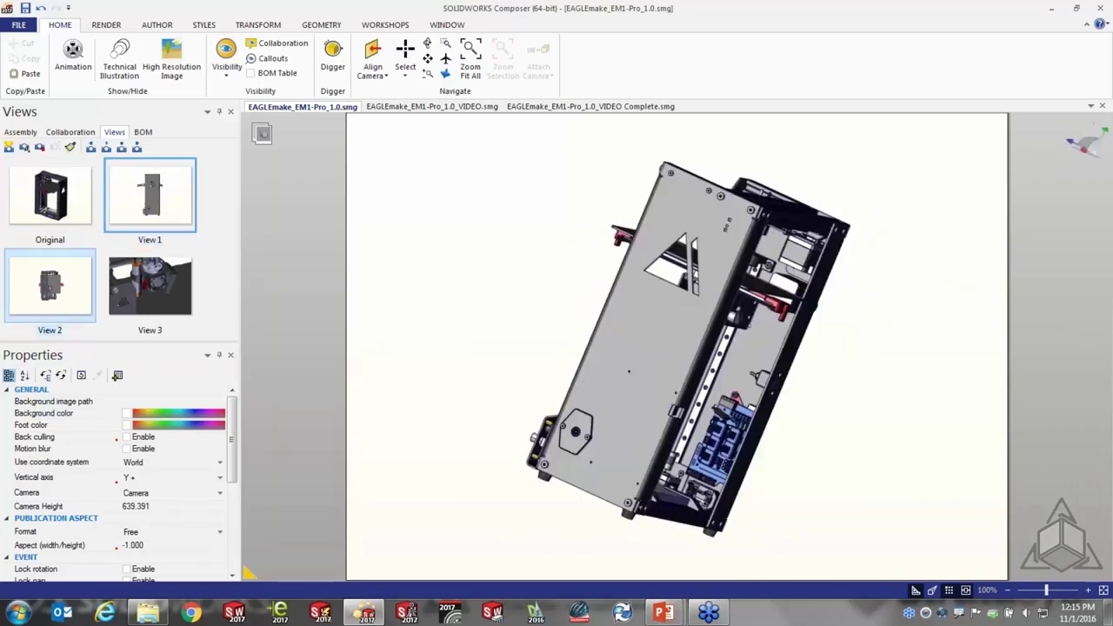
click(147, 283)
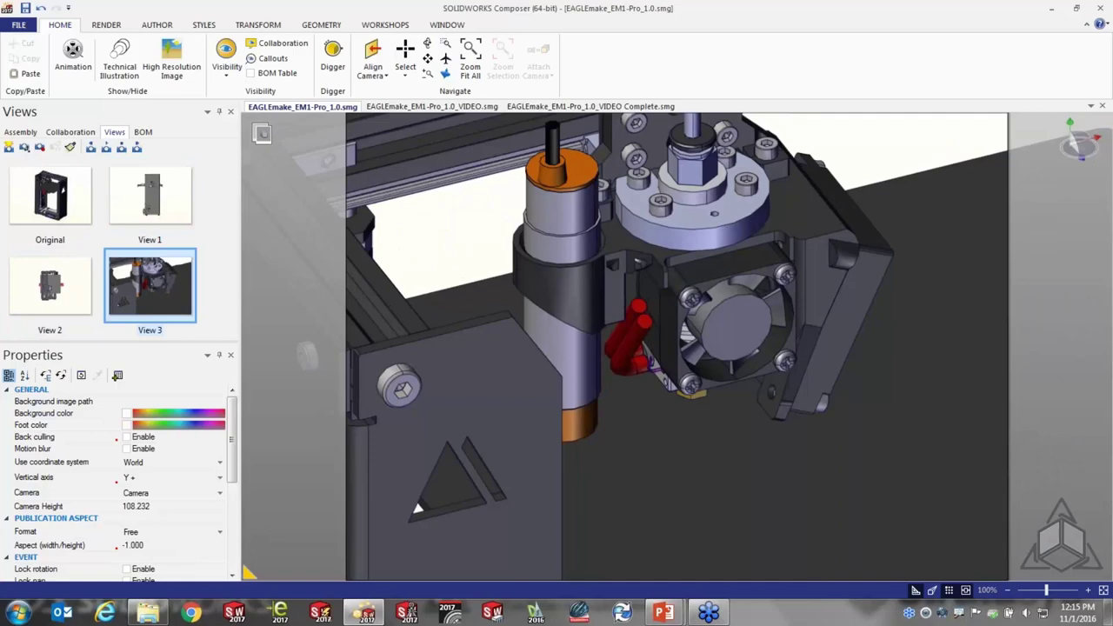
- Switch to the EAGLEmake_EM1-Pro_1.0_VIDEO.smg document and display its Original, View 1, View 2 and View 7 views
click(445, 107)
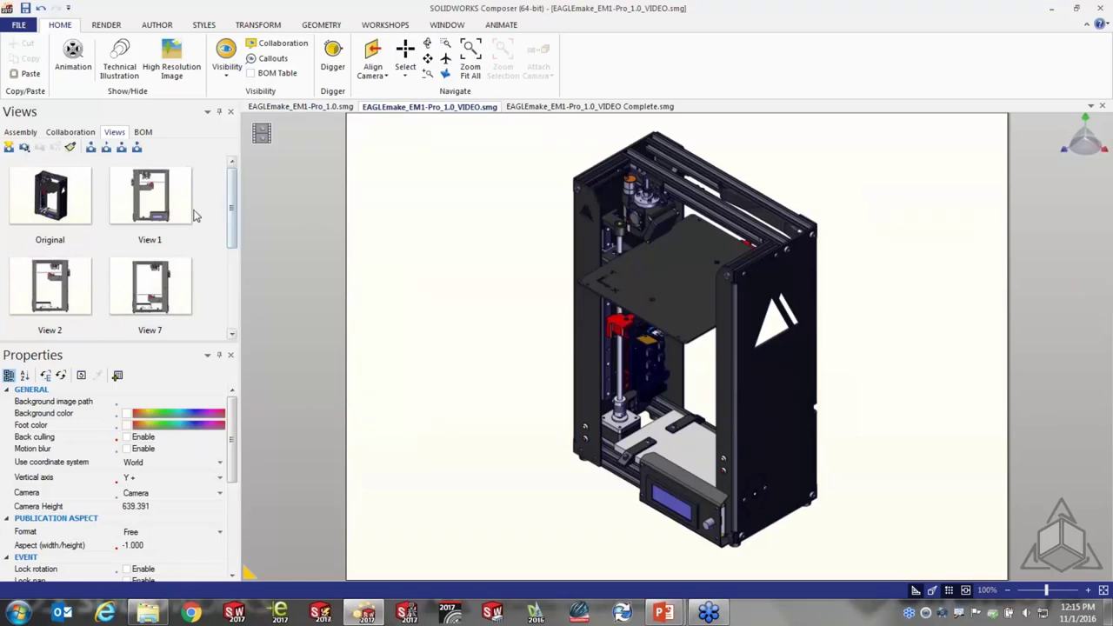
click(71, 201)
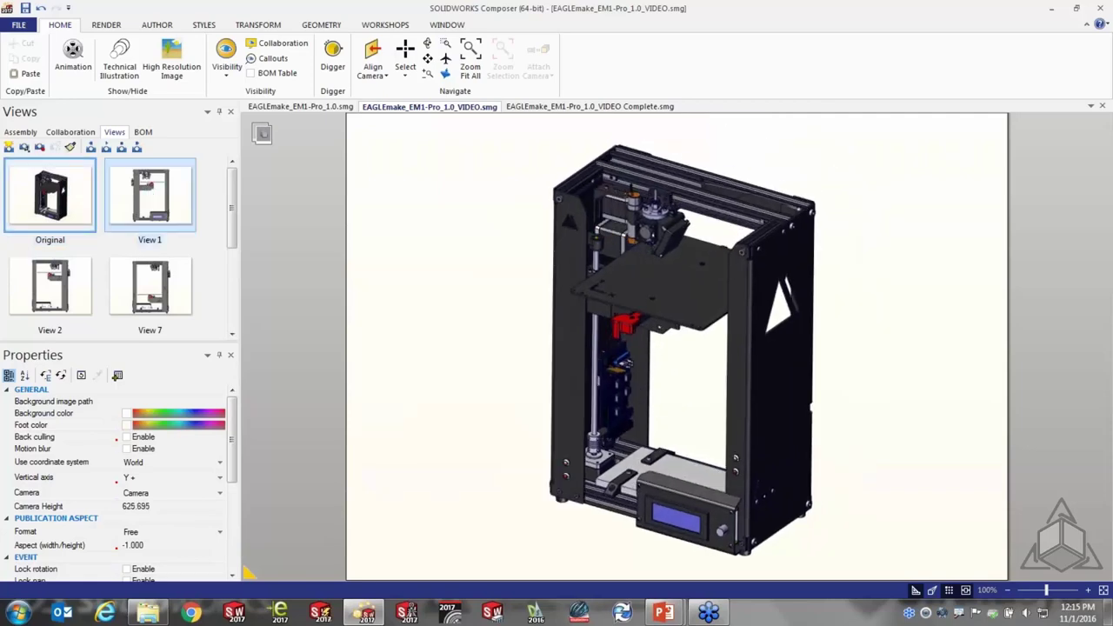
click(150, 194)
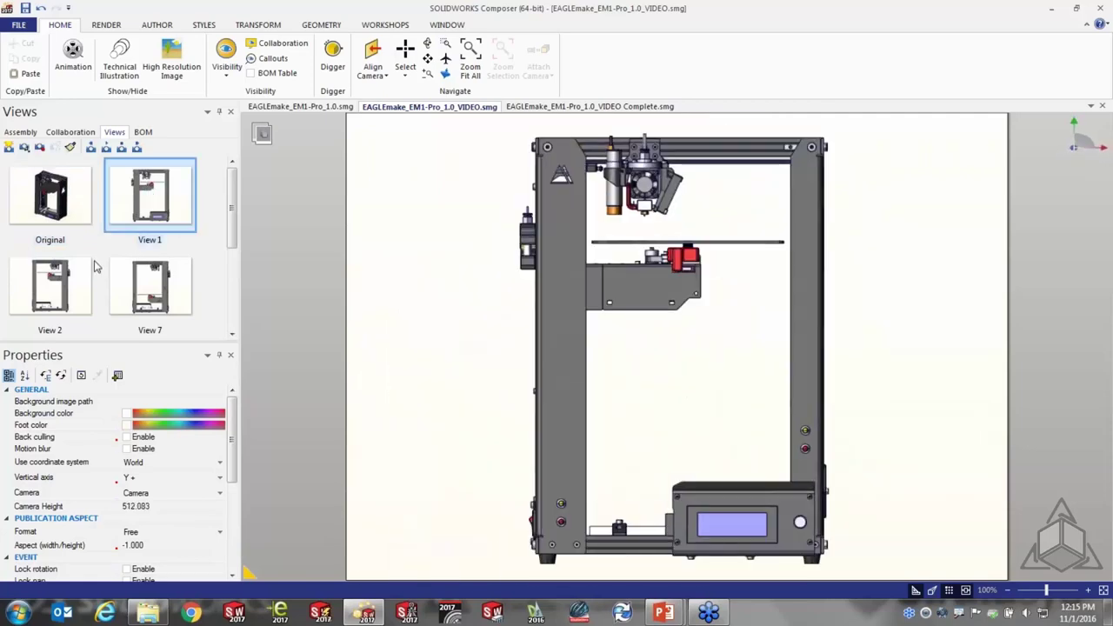
click(49, 285)
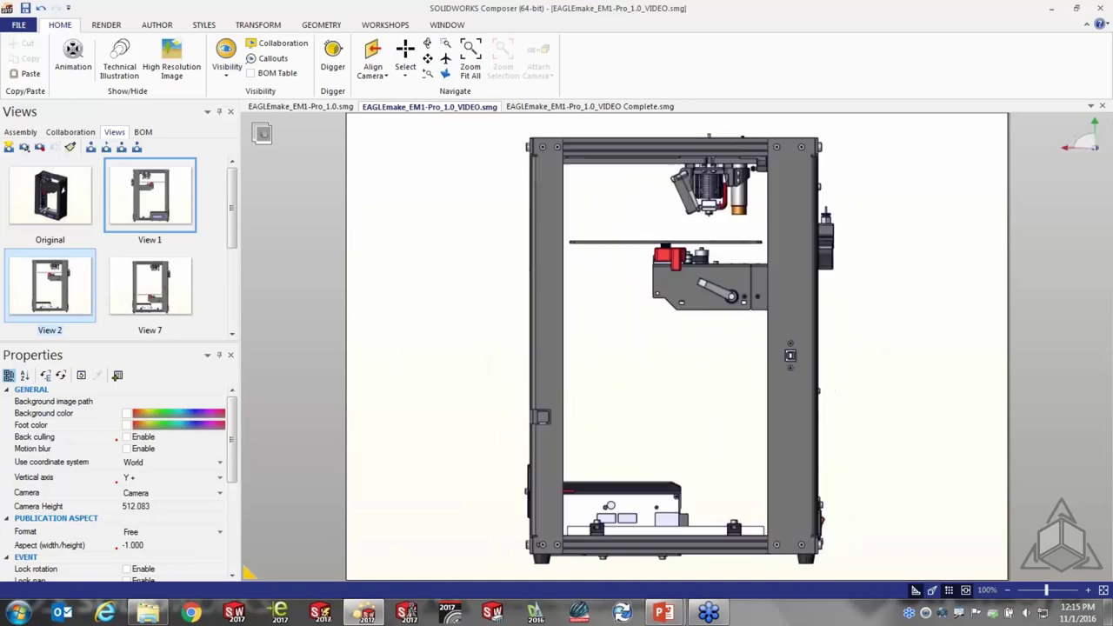
click(153, 294)
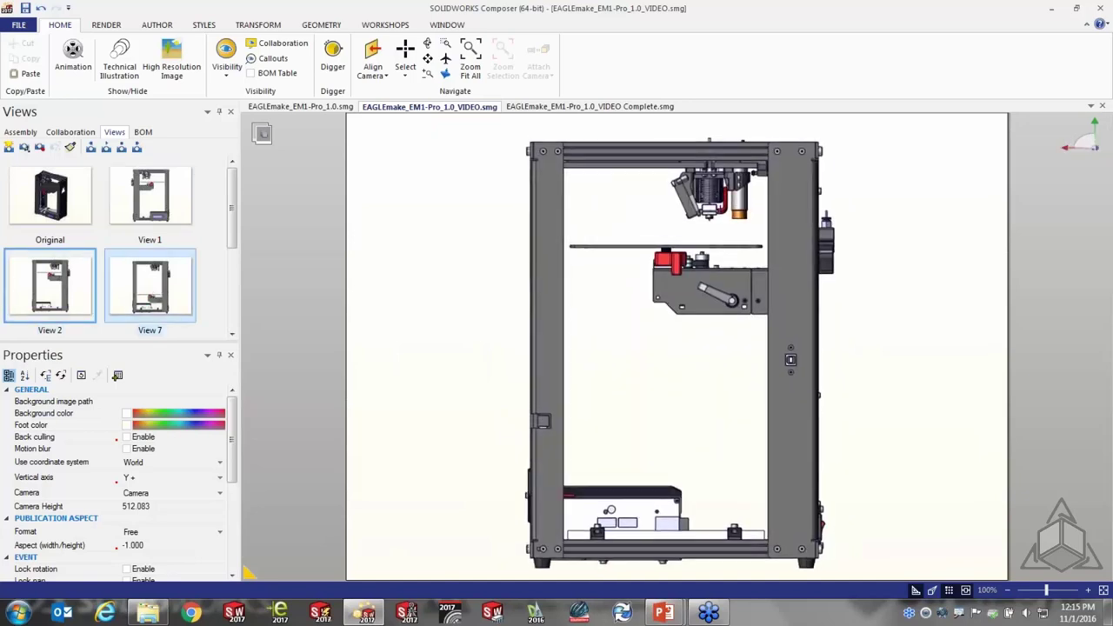
- Display View 3, View 4 and the two remaining close-up views with the printhead at different positions
mouse_move(228, 221)
mouse_down()
mouse_move(229, 241)
mouse_move(219, 239)
mouse_up()
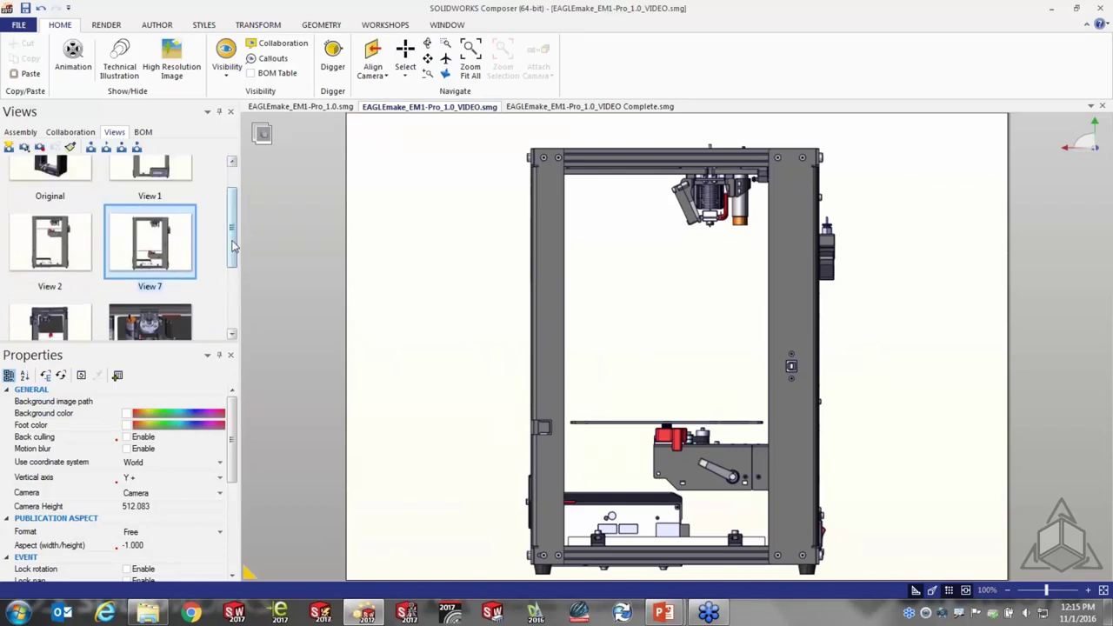
click(228, 300)
click(78, 233)
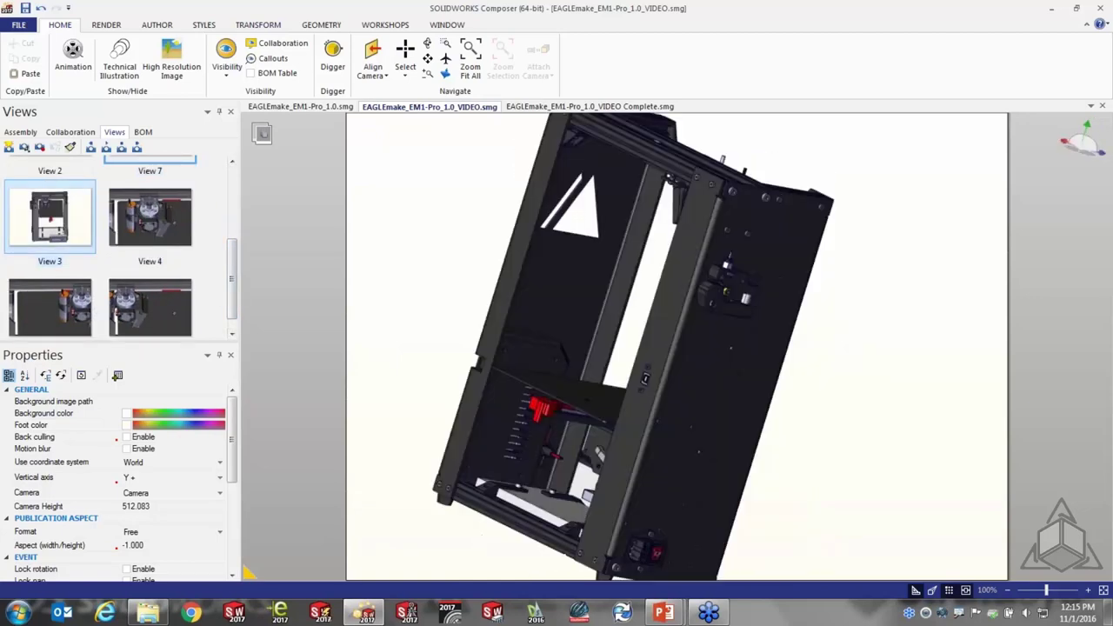
click(155, 224)
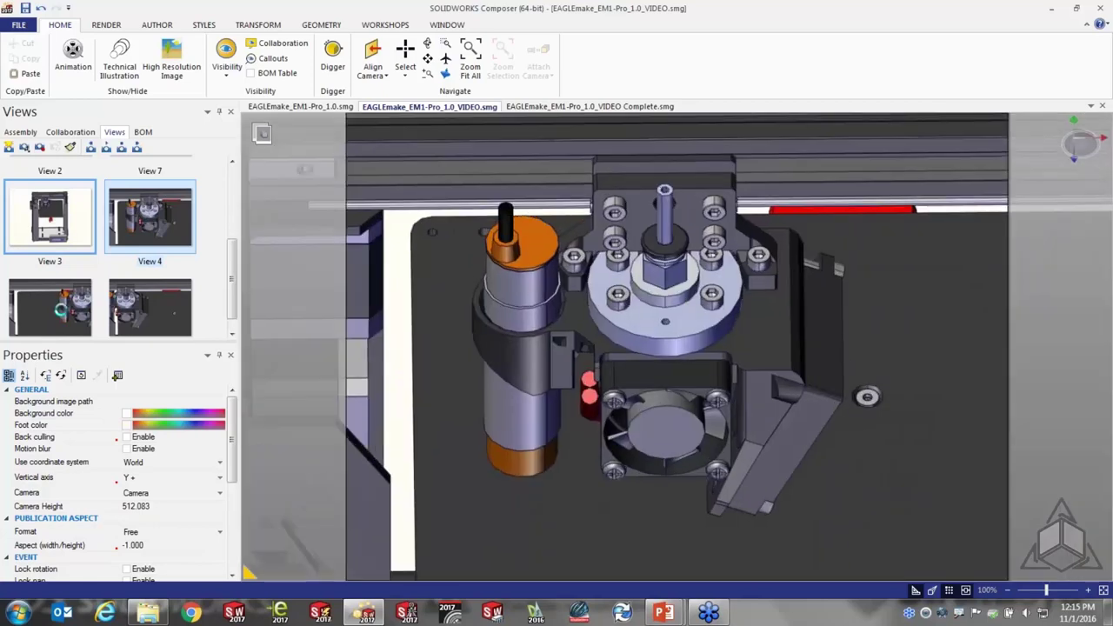
click(51, 307)
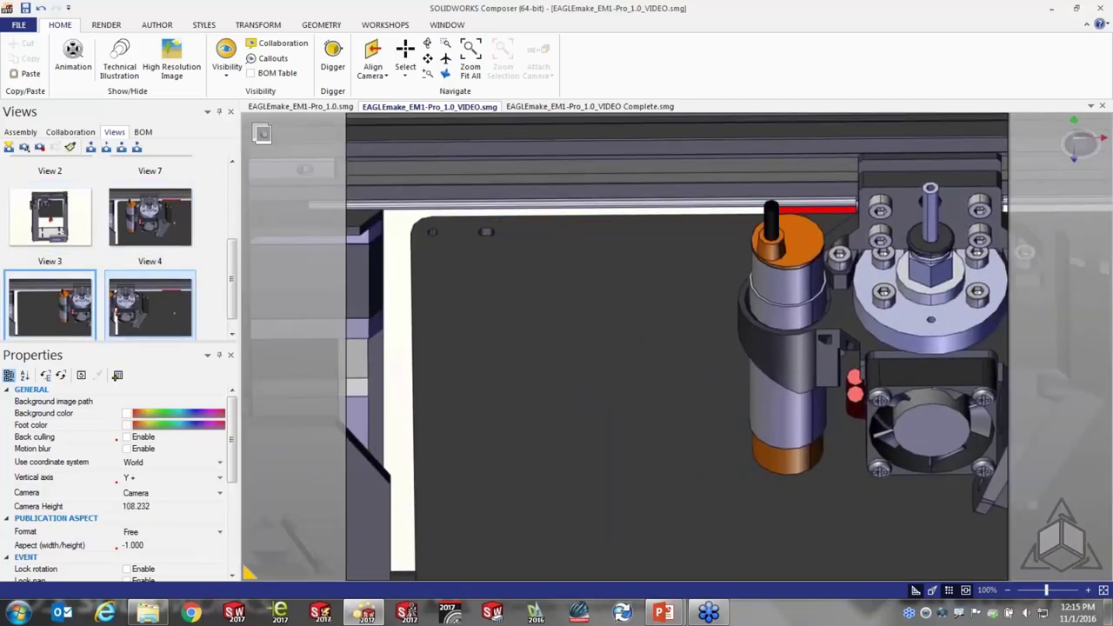
click(150, 305)
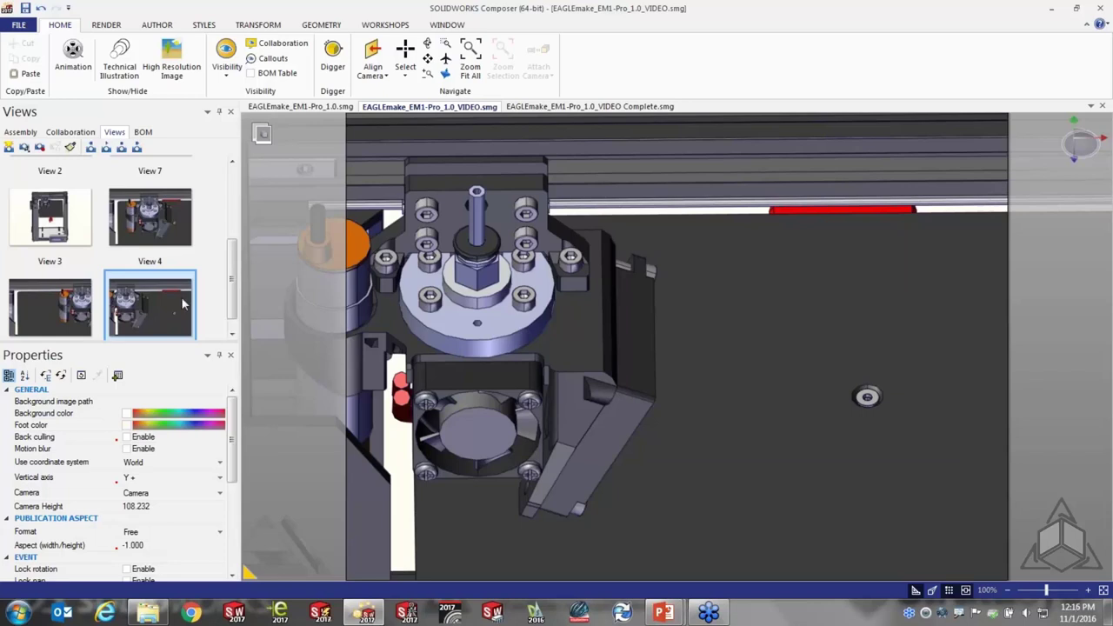
- Restore the Original view and display the animation timeline in Animation mode
scroll(220, 185, up, 3)
click(87, 197)
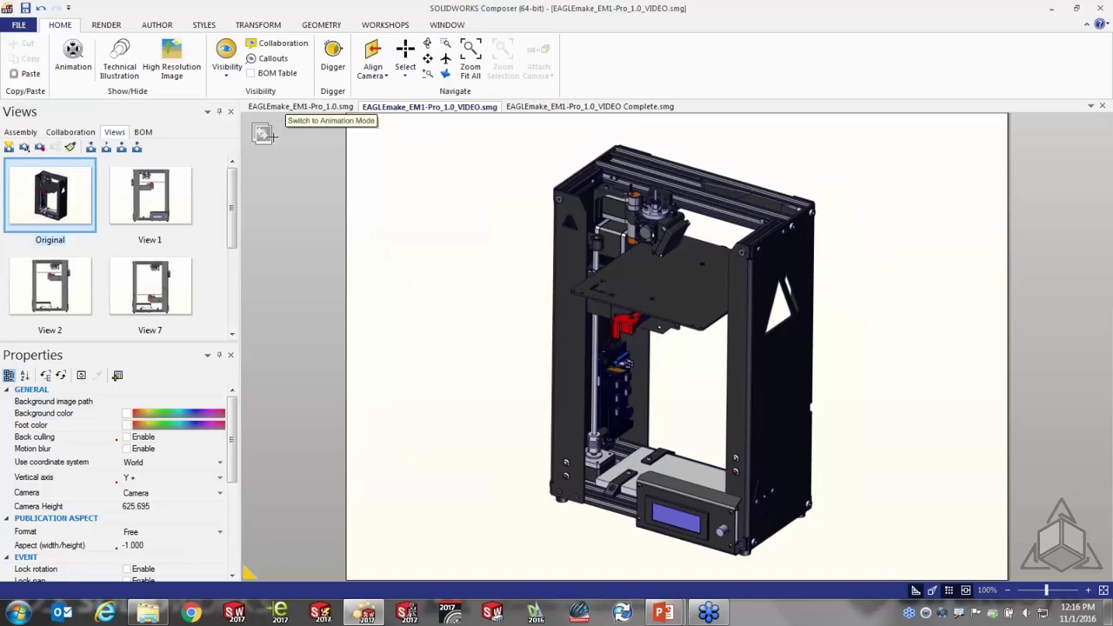
click(264, 133)
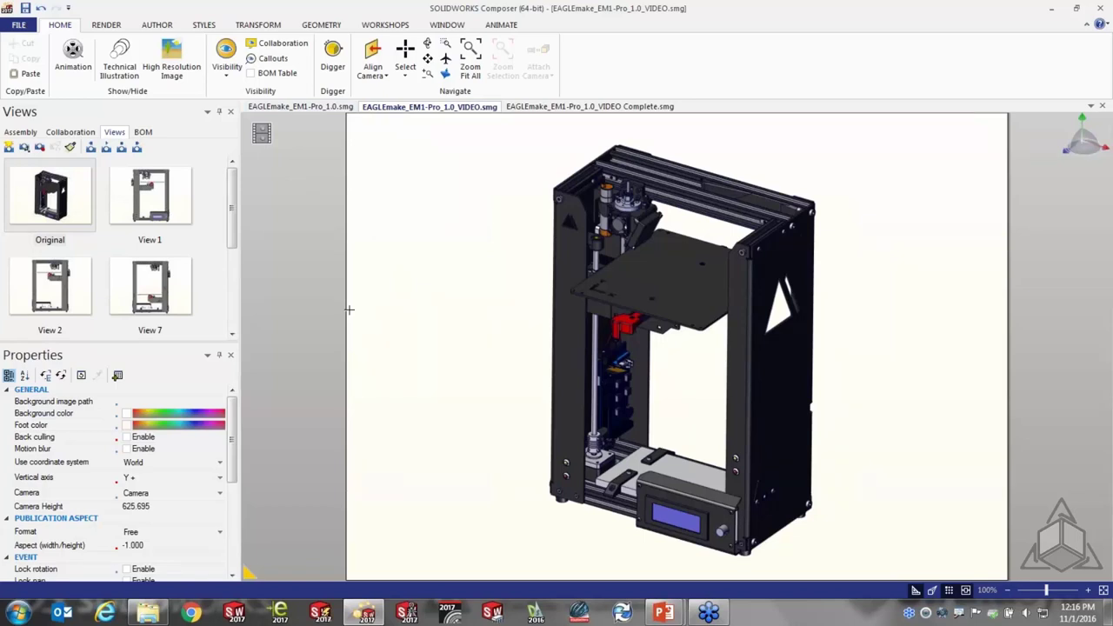
click(76, 61)
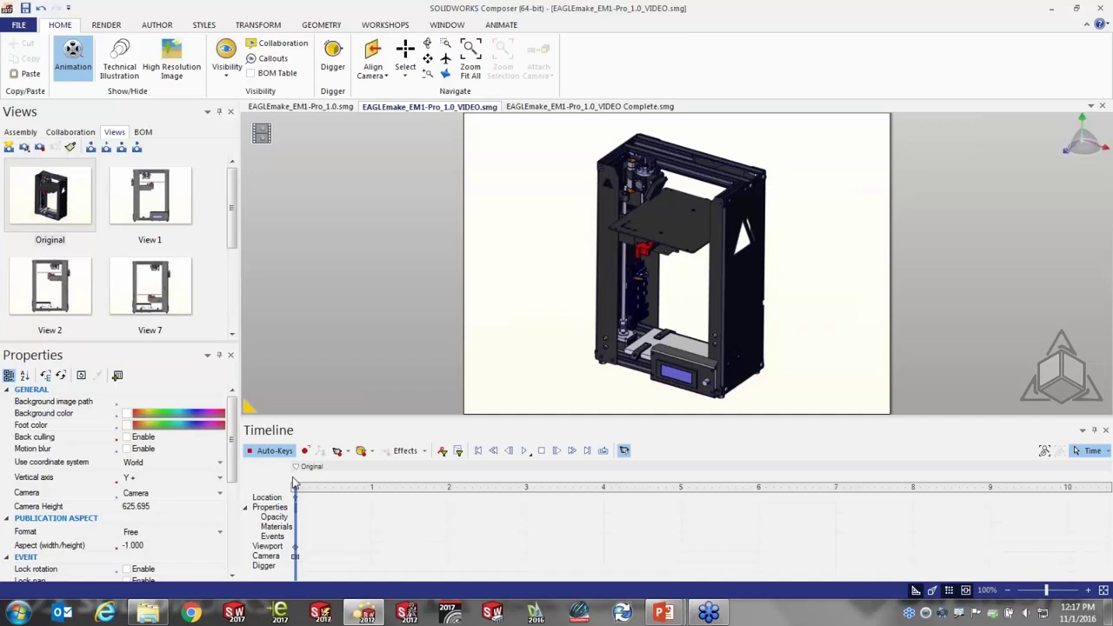
- Select the printer's build plate, look through its properties, and clear the selection
click(667, 227)
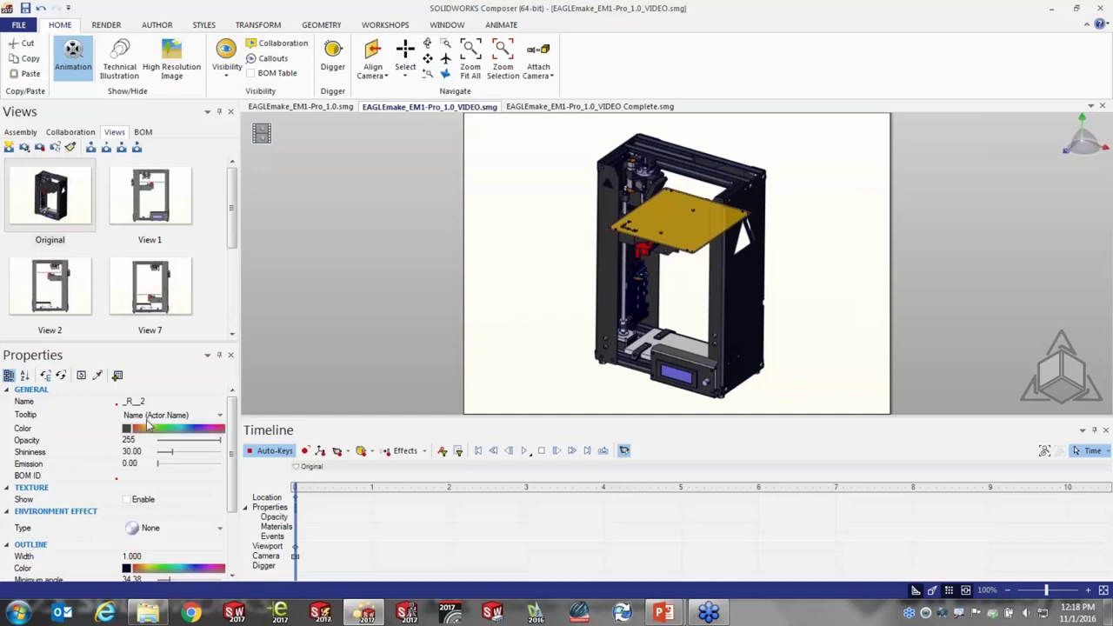
scroll(233, 442, down, 1)
scroll(233, 442, down, 3)
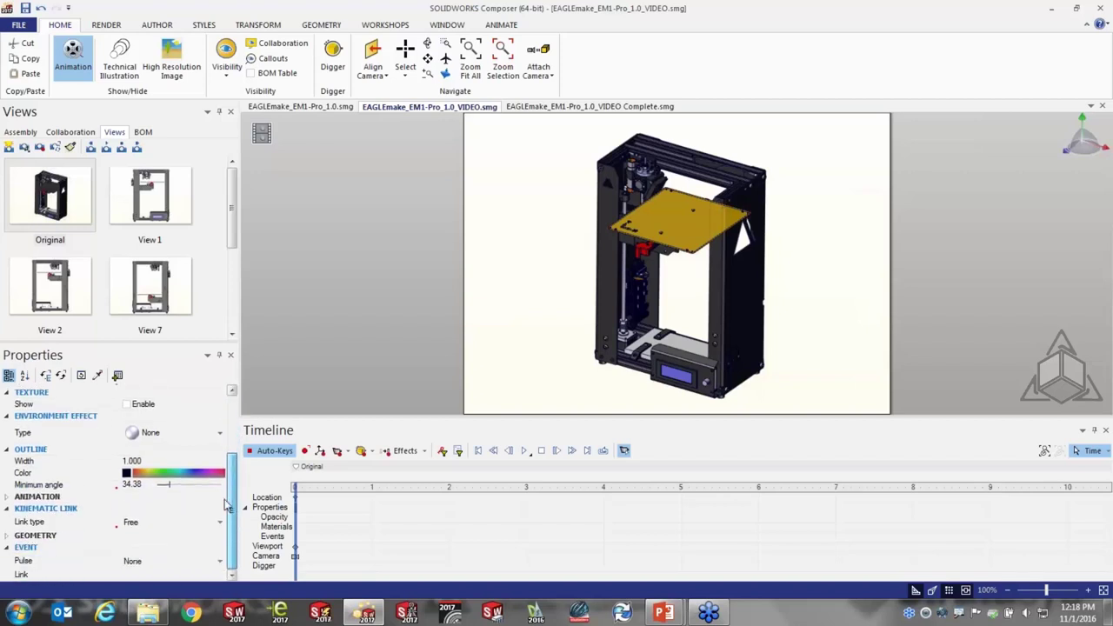
scroll(224, 526, up, 4)
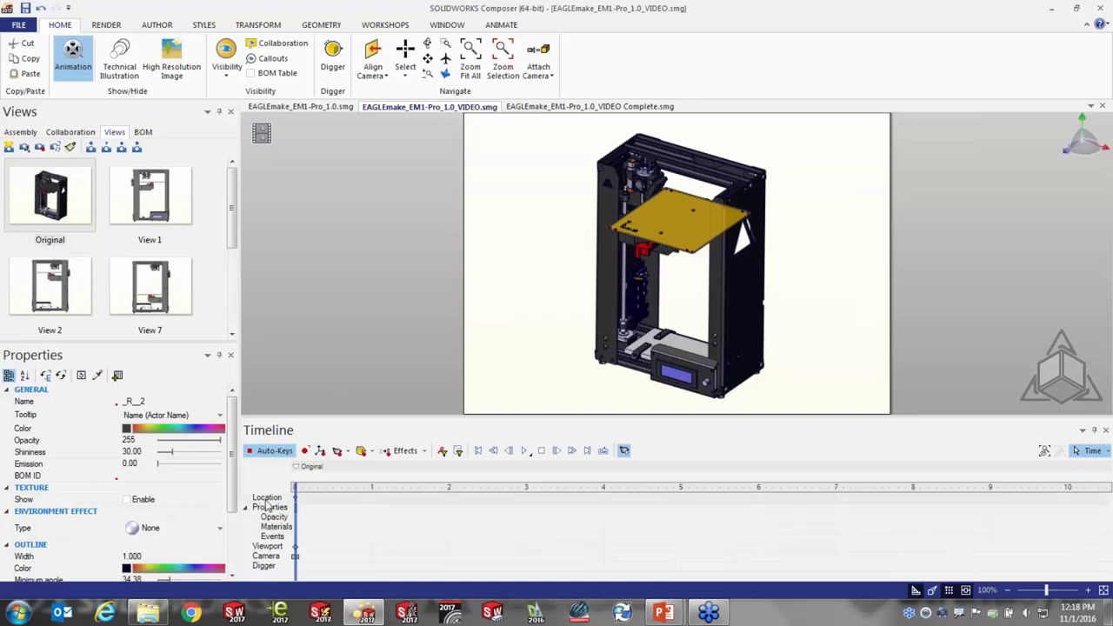
click(360, 322)
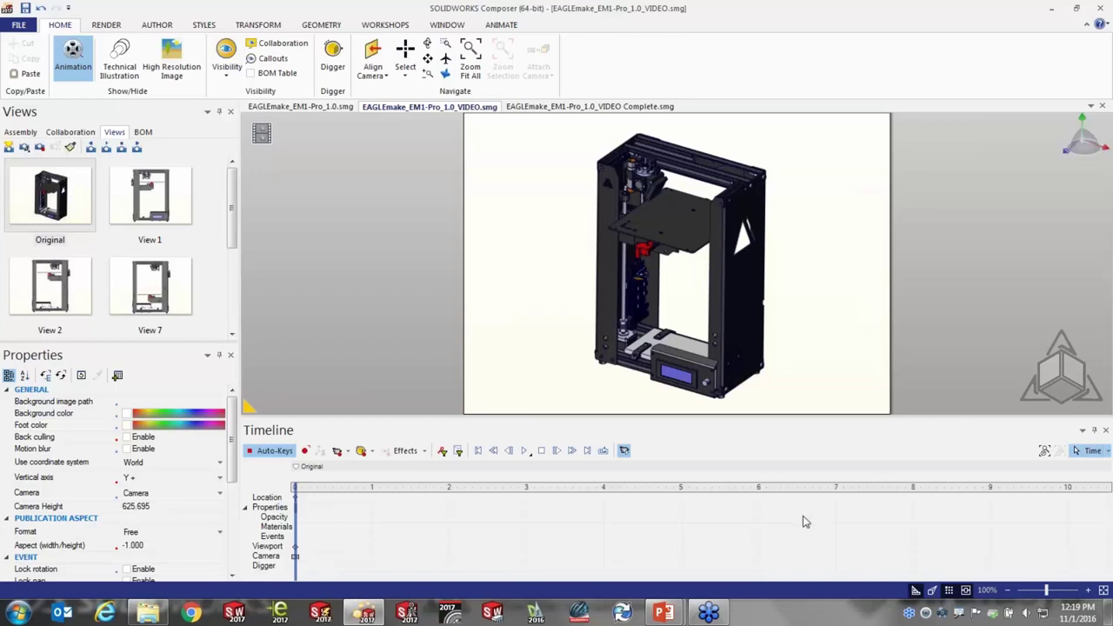
- Add the Original view to the timeline again at about 1.5 s to hold the opening position
scroll(754, 530, down, 2)
scroll(628, 536, up, 2)
ctrl+scroll(700, 531, down, 4)
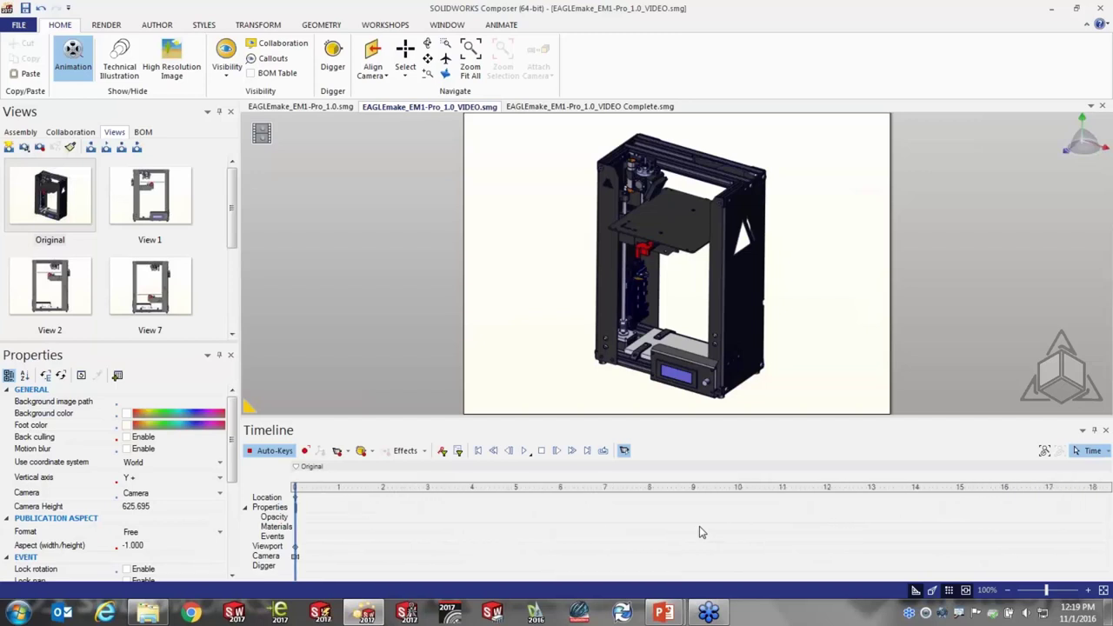
ctrl+scroll(699, 531, up, 4)
mouse_move(614, 548)
middle_down()
mouse_move(443, 549)
mouse_move(1012, 548)
middle_up()
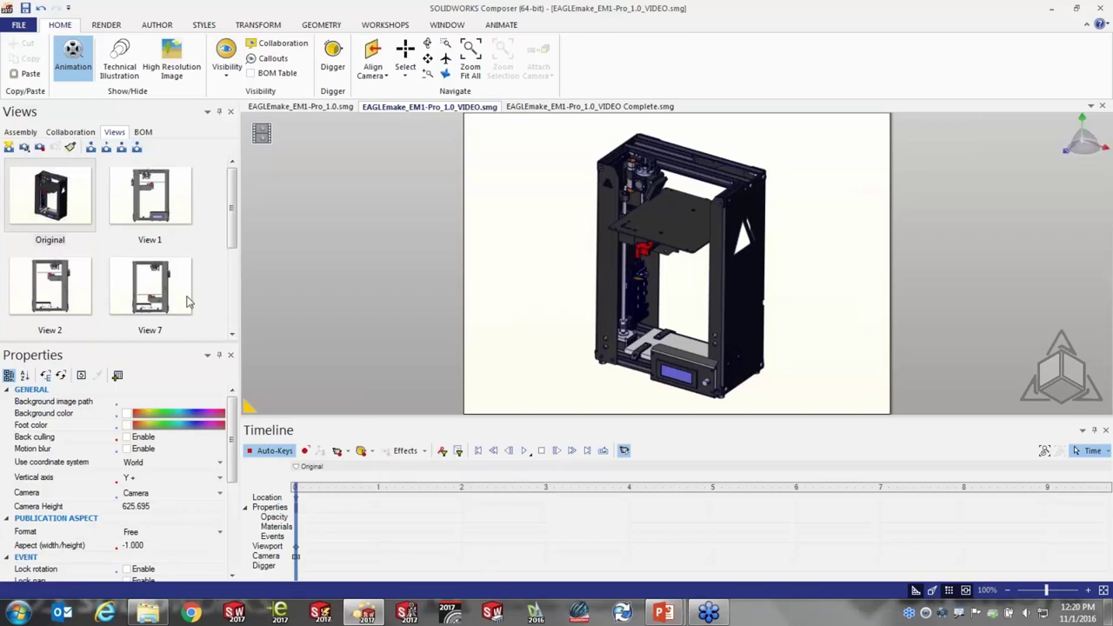
mouse_move(45, 198)
mouse_down()
mouse_move(340, 397)
mouse_move(435, 499)
mouse_move(450, 539)
mouse_move(427, 546)
mouse_up()
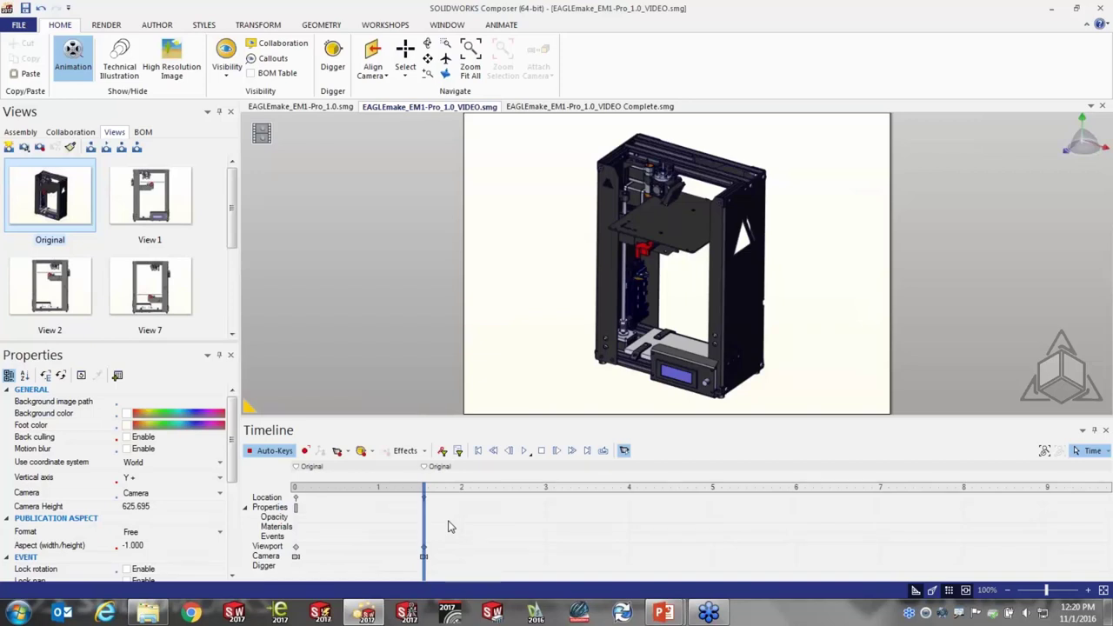
mouse_move(424, 521)
mouse_down()
mouse_move(287, 513)
mouse_move(440, 530)
mouse_move(296, 522)
mouse_up()
mouse_move(50, 190)
mouse_down()
mouse_move(286, 443)
mouse_move(303, 501)
mouse_move(298, 530)
mouse_move(422, 533)
mouse_move(301, 532)
mouse_move(423, 533)
mouse_up()
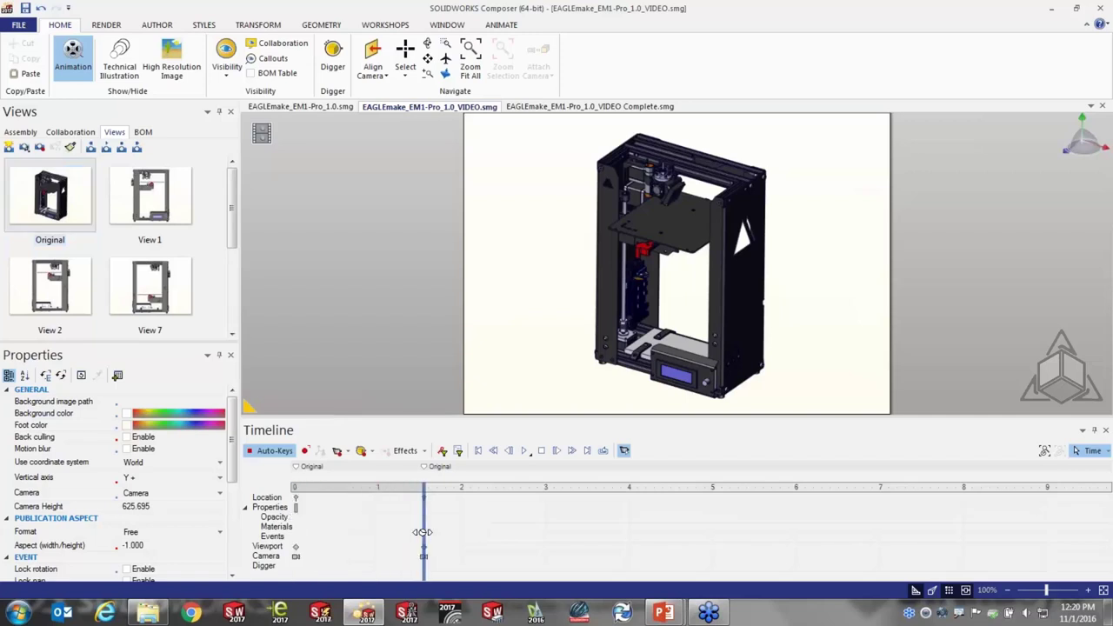
- Add View 1 to the timeline at 4 s and 5 s, and View 2 at 8 s and 9 s
mouse_move(148, 202)
mouse_down()
mouse_move(455, 365)
mouse_move(590, 543)
mouse_move(565, 552)
mouse_move(630, 554)
mouse_up()
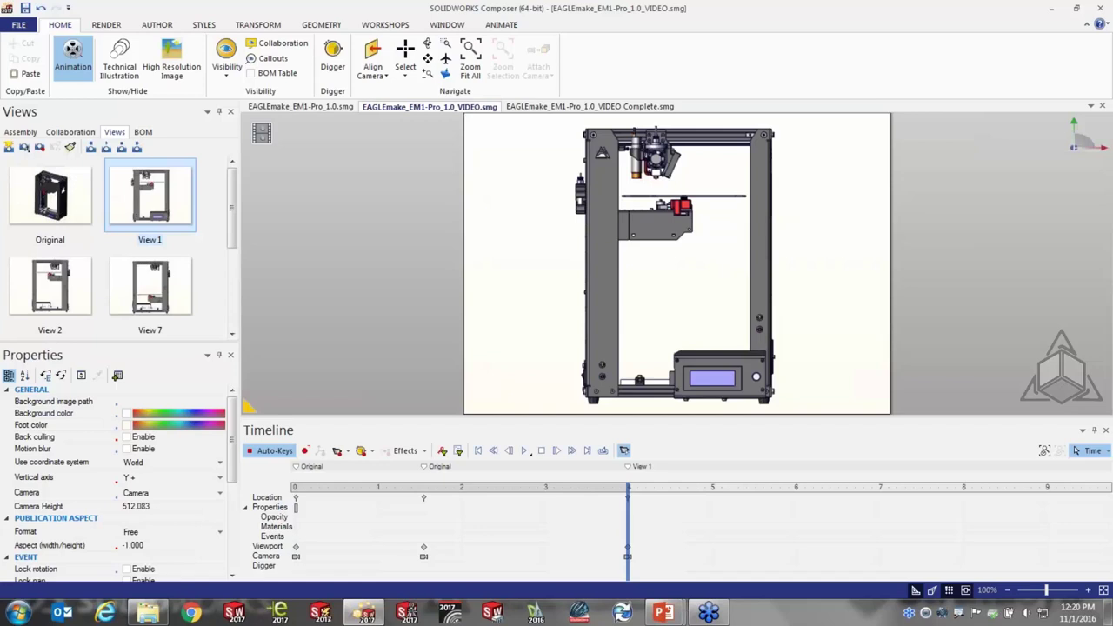
drag(151, 202, 713, 548)
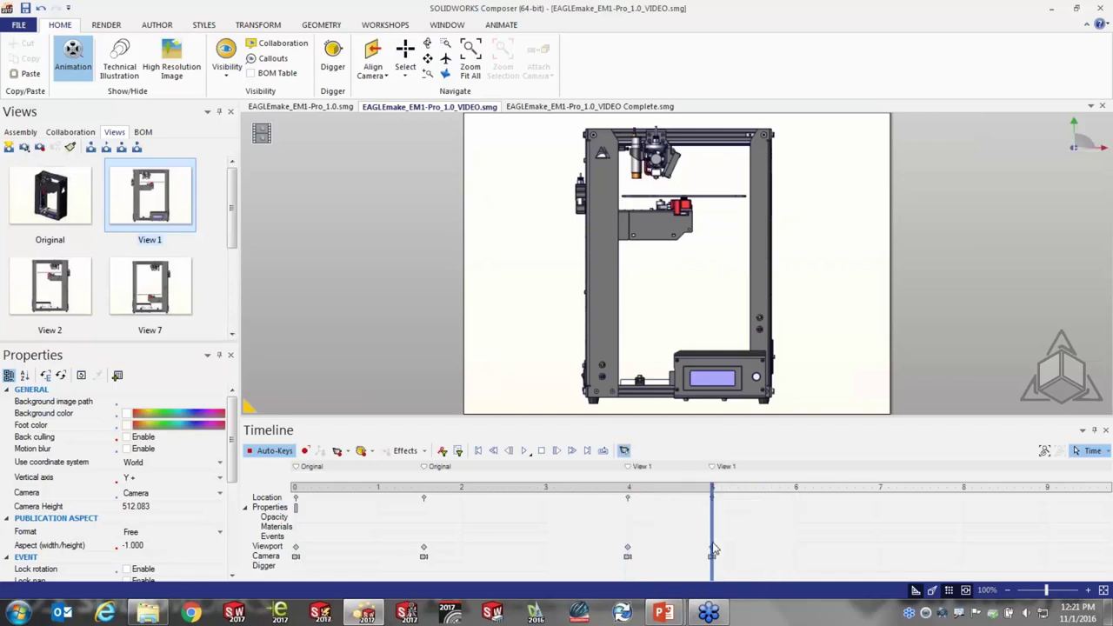
drag(61, 278, 968, 542)
middle_drag(995, 529, 579, 524)
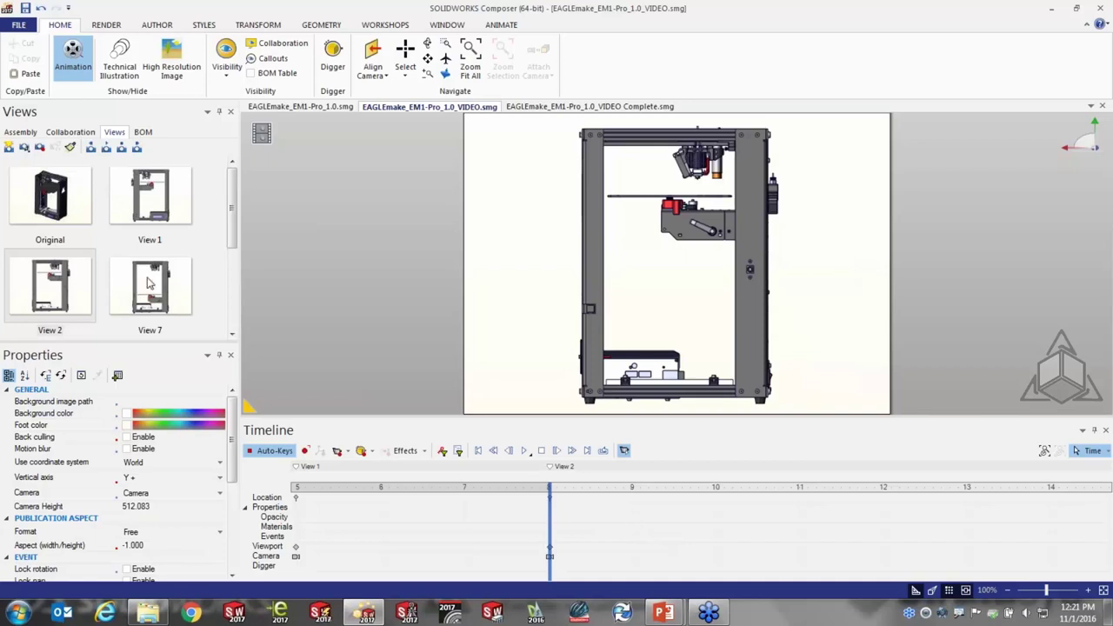
click(68, 284)
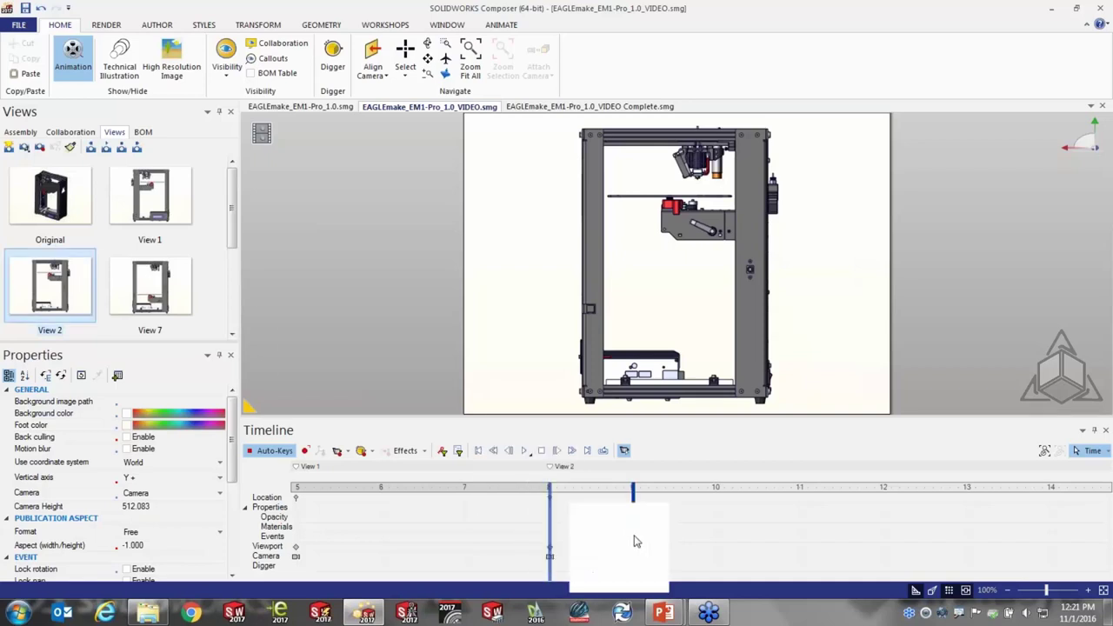
drag(635, 542, 633, 541)
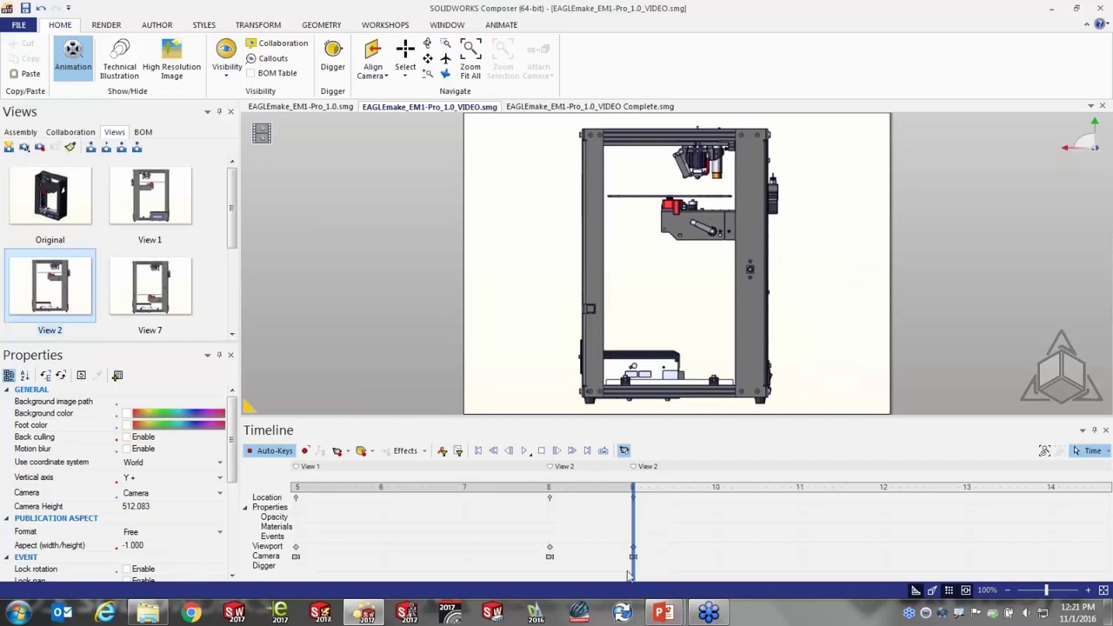
- Add View 7 to the timeline at 11 s, and View 2 at about 13 s and 14 s
click(148, 289)
mouse_move(148, 289)
mouse_down()
mouse_move(710, 454)
mouse_move(802, 540)
mouse_up()
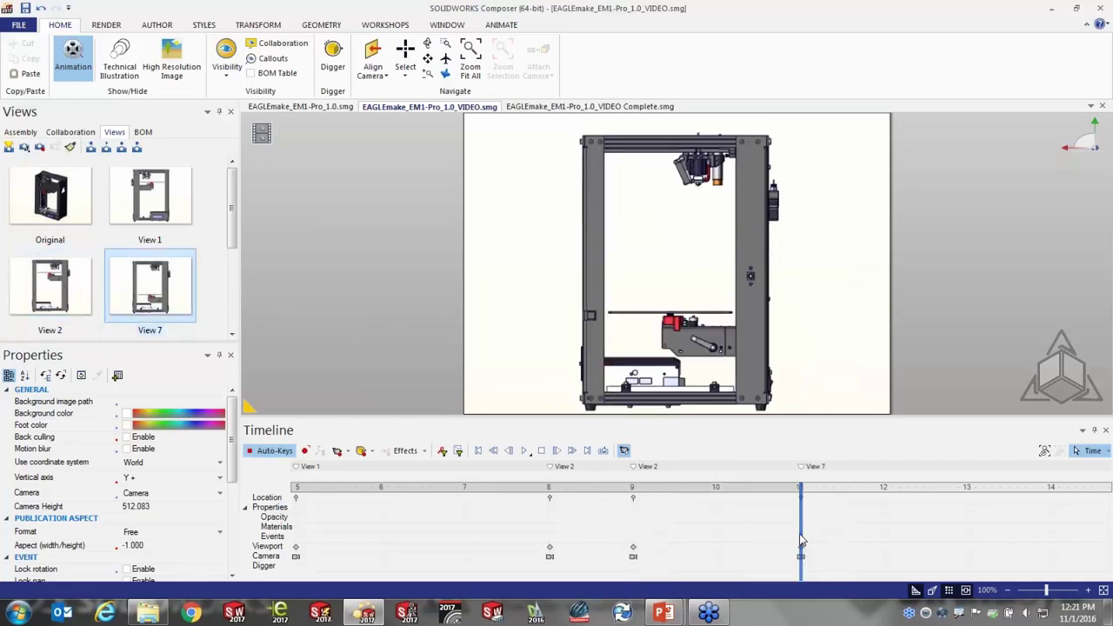
mouse_move(49, 287)
mouse_down()
mouse_move(679, 406)
mouse_move(961, 520)
mouse_up()
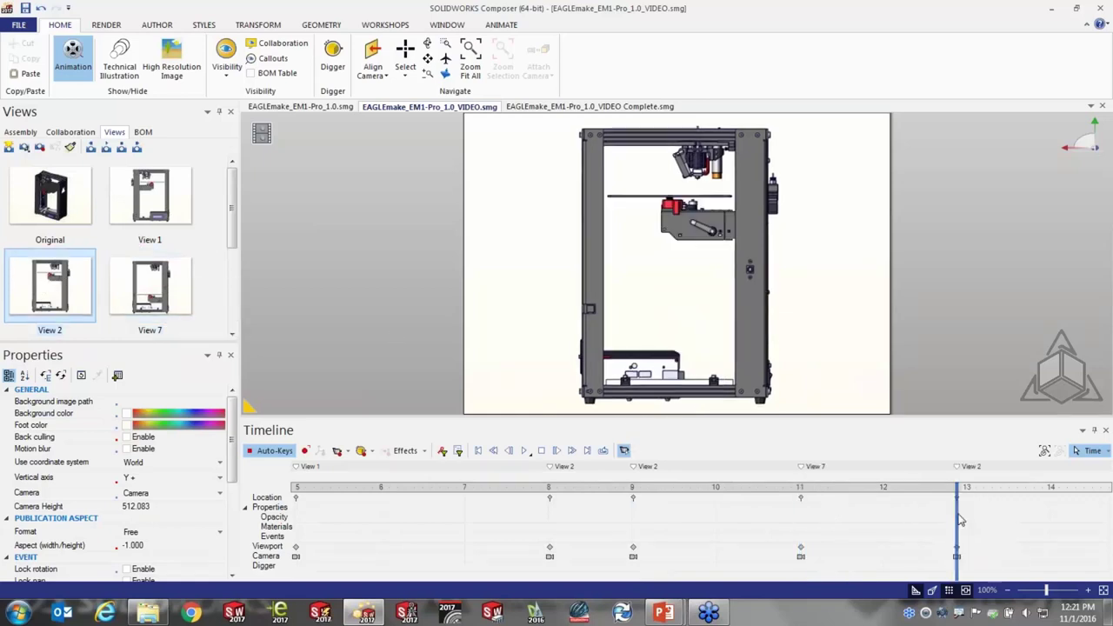
mouse_move(233, 221)
mouse_down()
mouse_move(241, 304)
mouse_move(242, 294)
mouse_up()
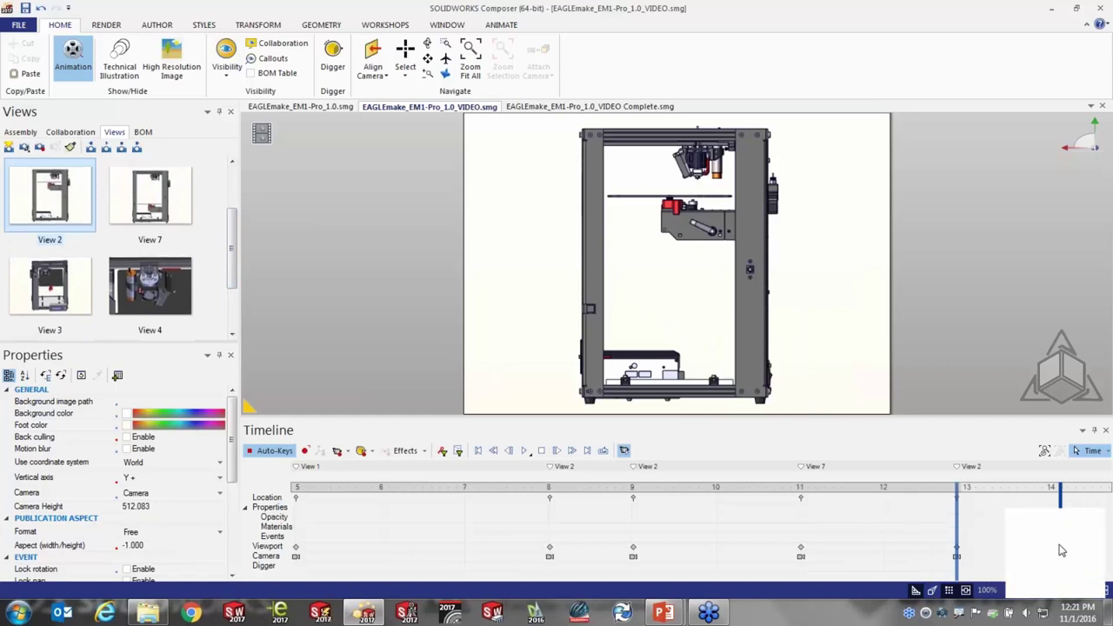
click(1052, 551)
- Add View 3 to the timeline at about 16 s and View 4 at about 19 s
middle_drag(1052, 550, 613, 535)
click(43, 288)
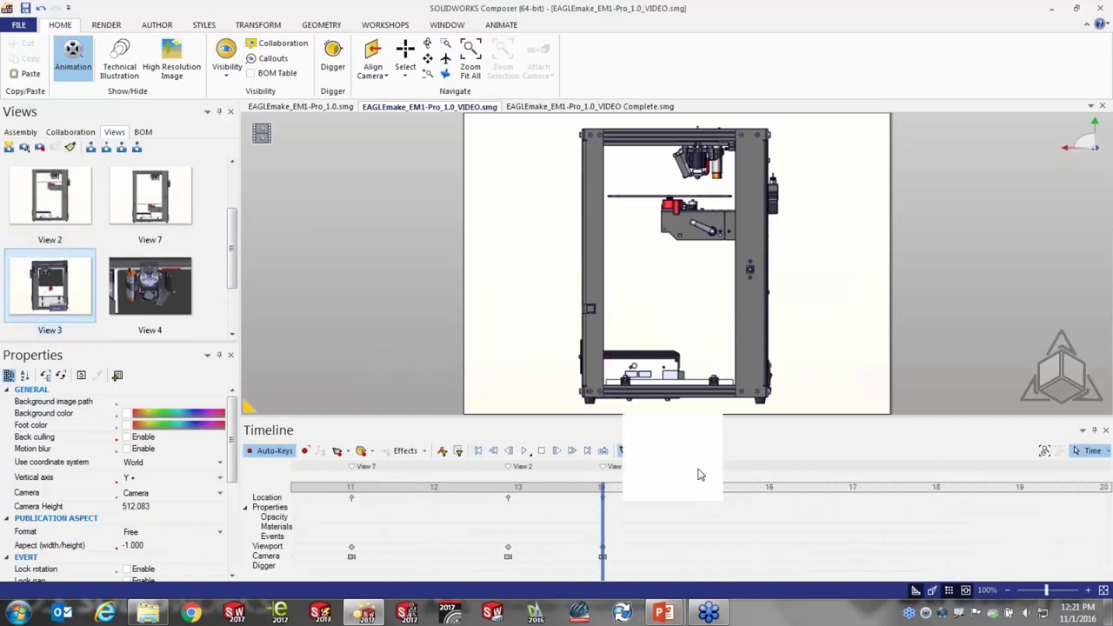
click(763, 540)
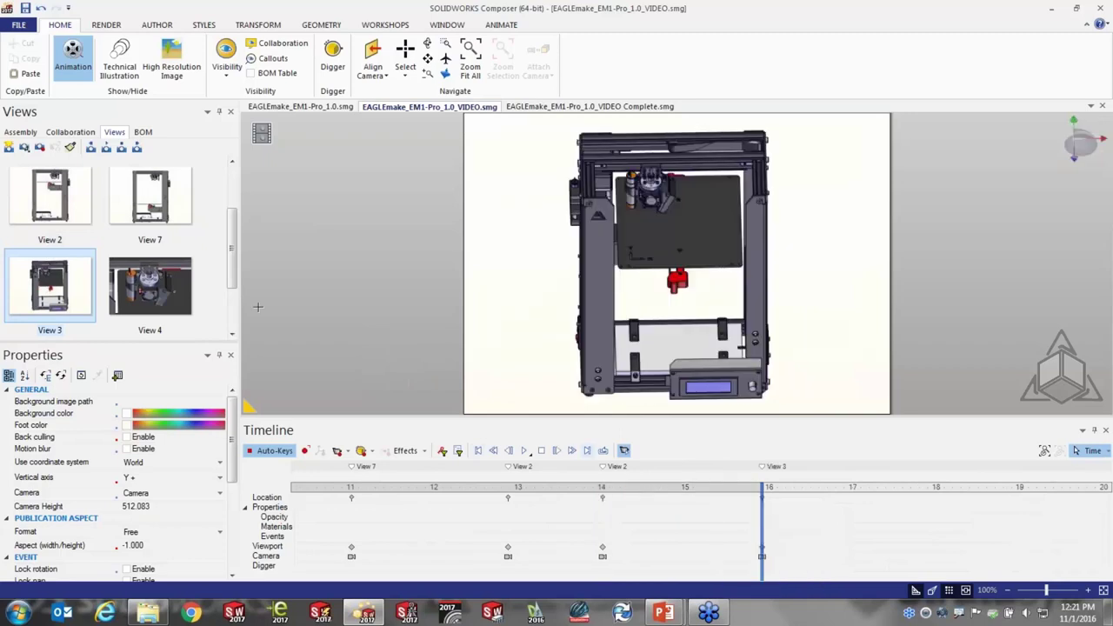
click(140, 294)
drag(971, 539, 1015, 542)
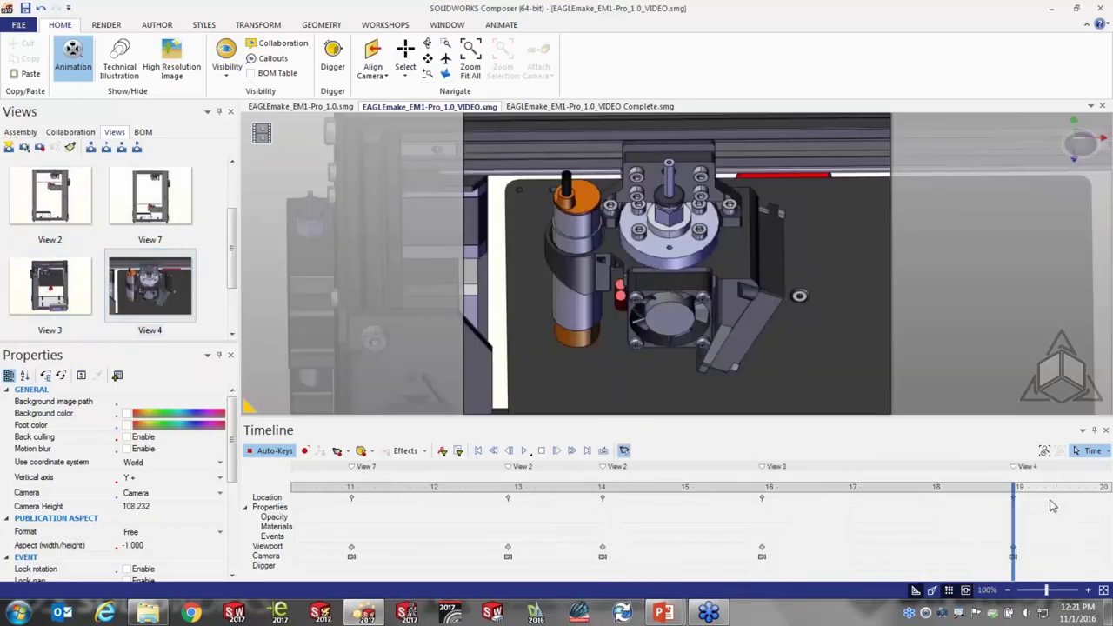
- Add View 4 to the timeline again at 20 s, View 5 at about 22 s and View 6 at about 24 s
scroll(695, 522, right, 5)
click(152, 281)
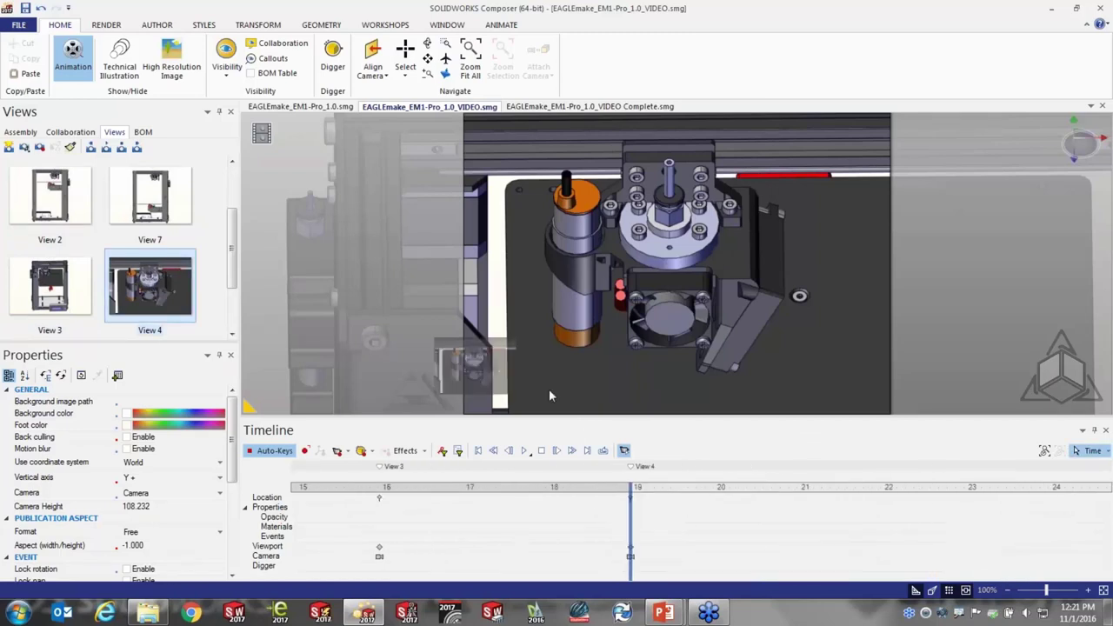
drag(725, 534, 722, 533)
drag(232, 245, 233, 292)
drag(87, 312, 896, 529)
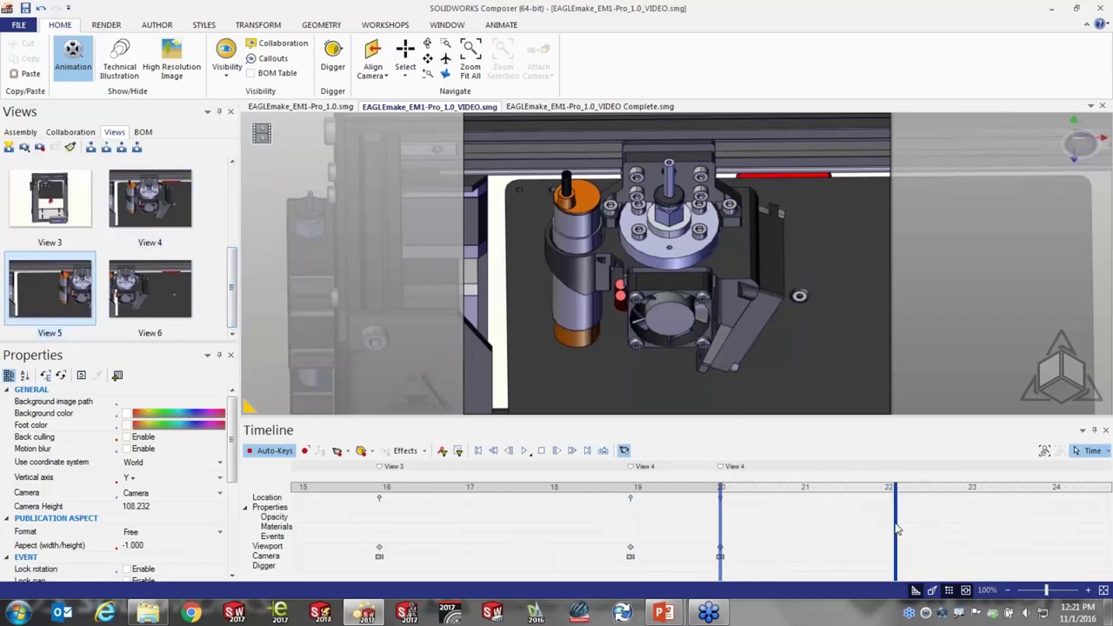
drag(139, 298, 1050, 554)
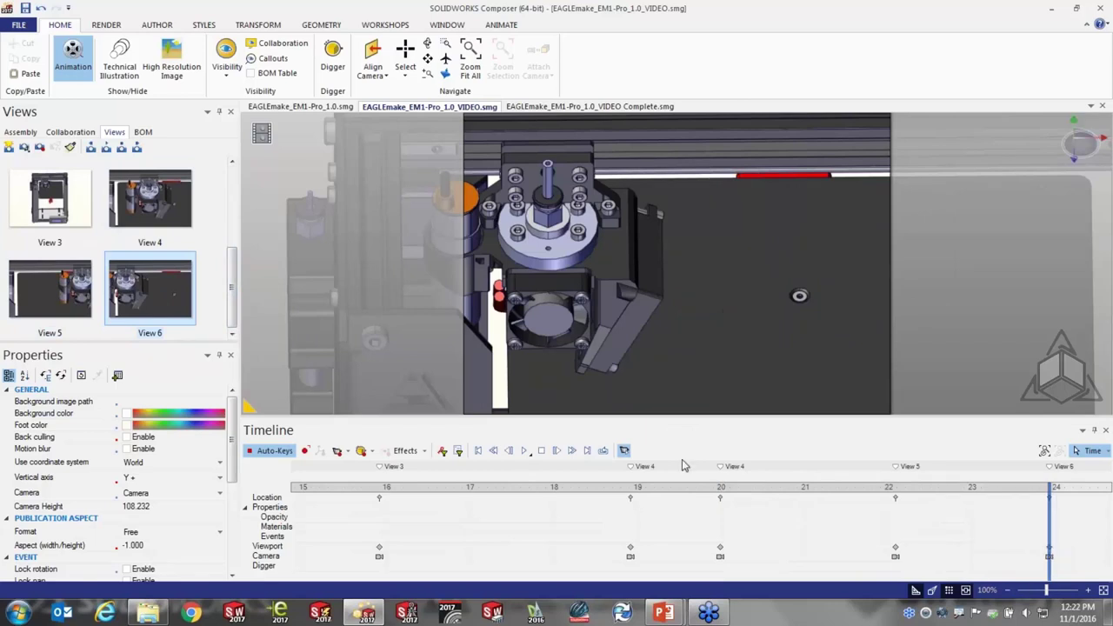
- Play the animation from the start and scrub the timeline to review the view transitions
click(480, 451)
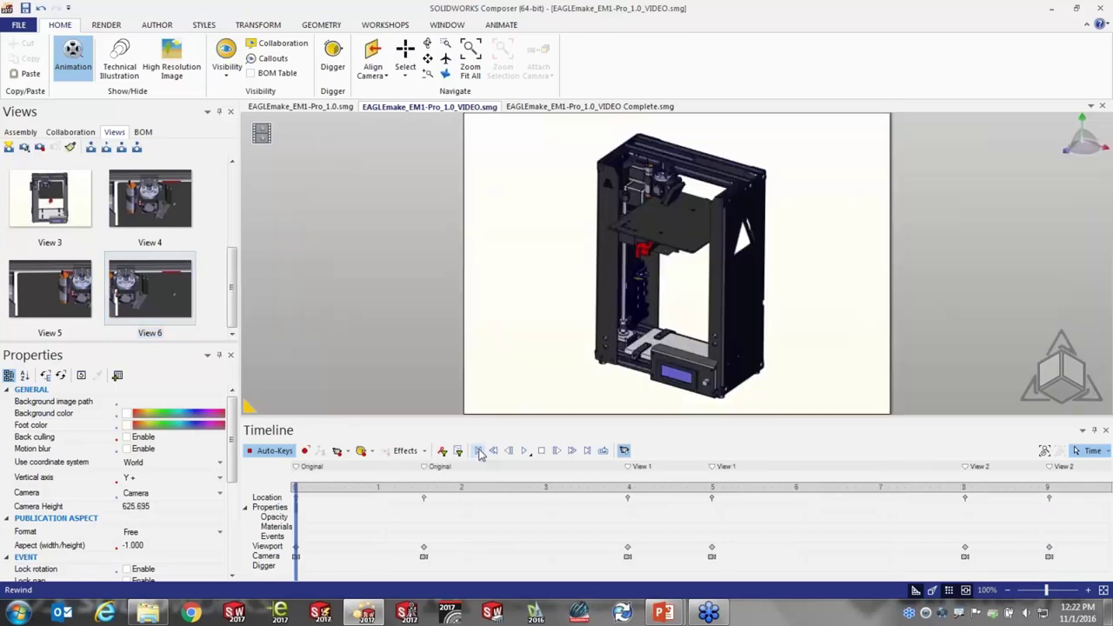
click(526, 452)
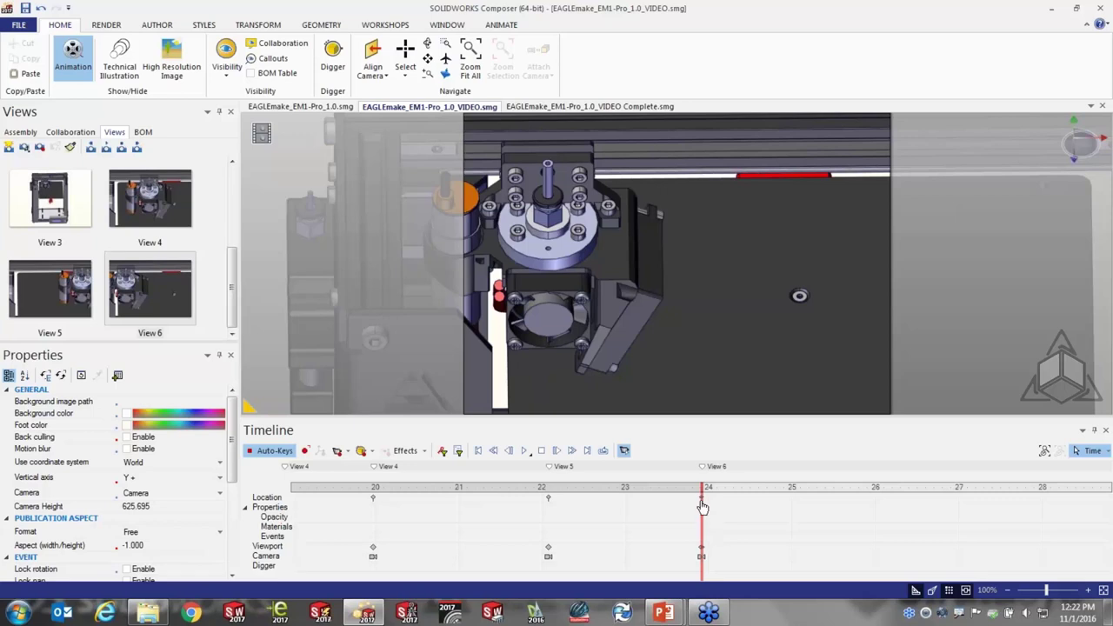
mouse_move(703, 507)
mouse_down()
mouse_move(703, 487)
mouse_move(588, 486)
mouse_move(306, 503)
mouse_move(361, 510)
mouse_move(295, 513)
mouse_move(483, 513)
mouse_move(389, 515)
mouse_up()
scroll(498, 531, down, 4)
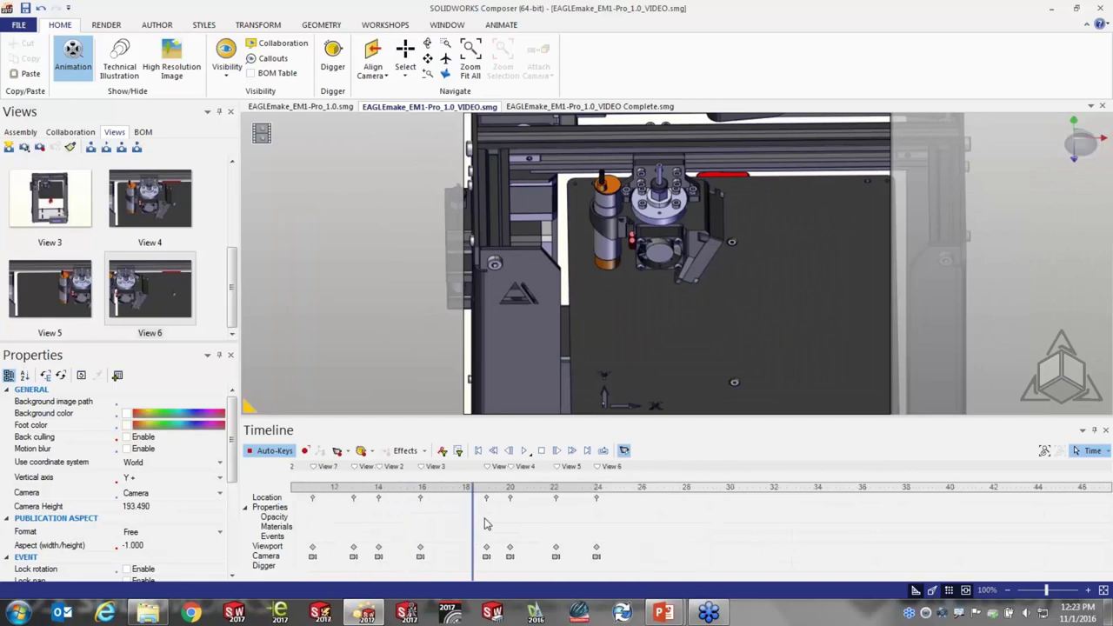
mouse_move(482, 520)
mouse_down()
mouse_move(335, 518)
mouse_move(378, 519)
mouse_move(213, 532)
mouse_up()
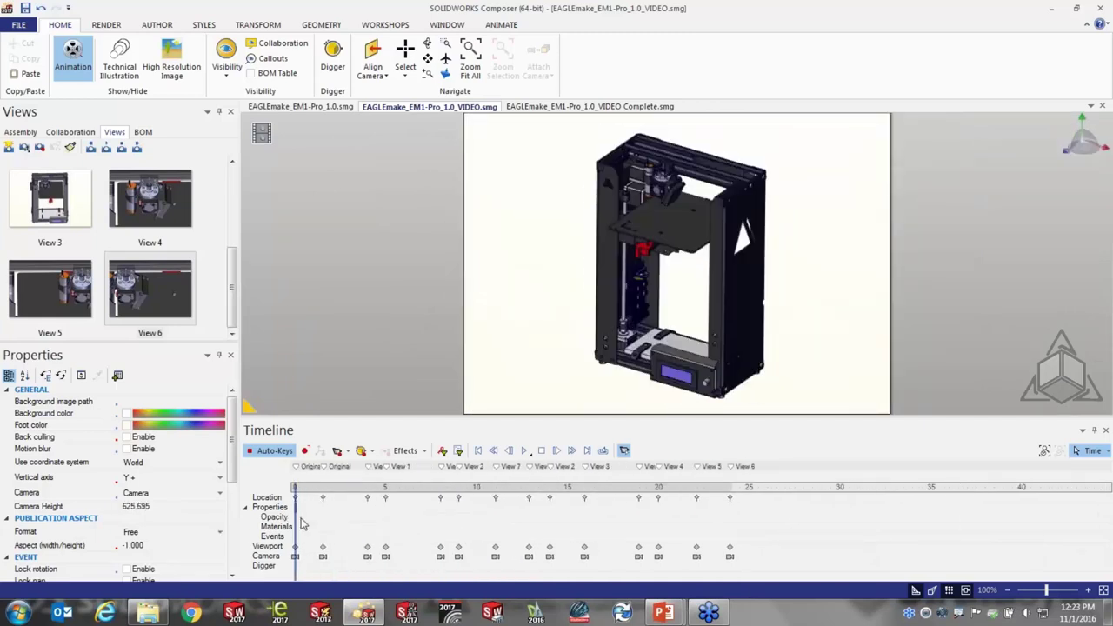
mouse_move(300, 513)
mouse_down()
mouse_move(442, 517)
mouse_move(378, 519)
mouse_up()
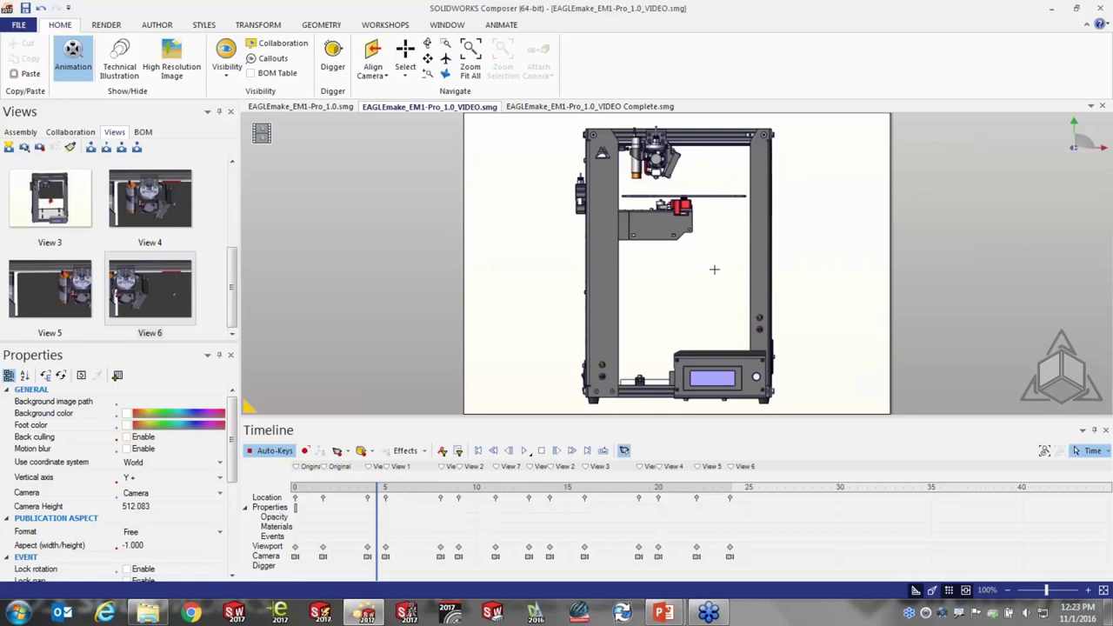
- Select the bracket under the build plate, show only its timeline keys, and restore the display of all keys
click(647, 223)
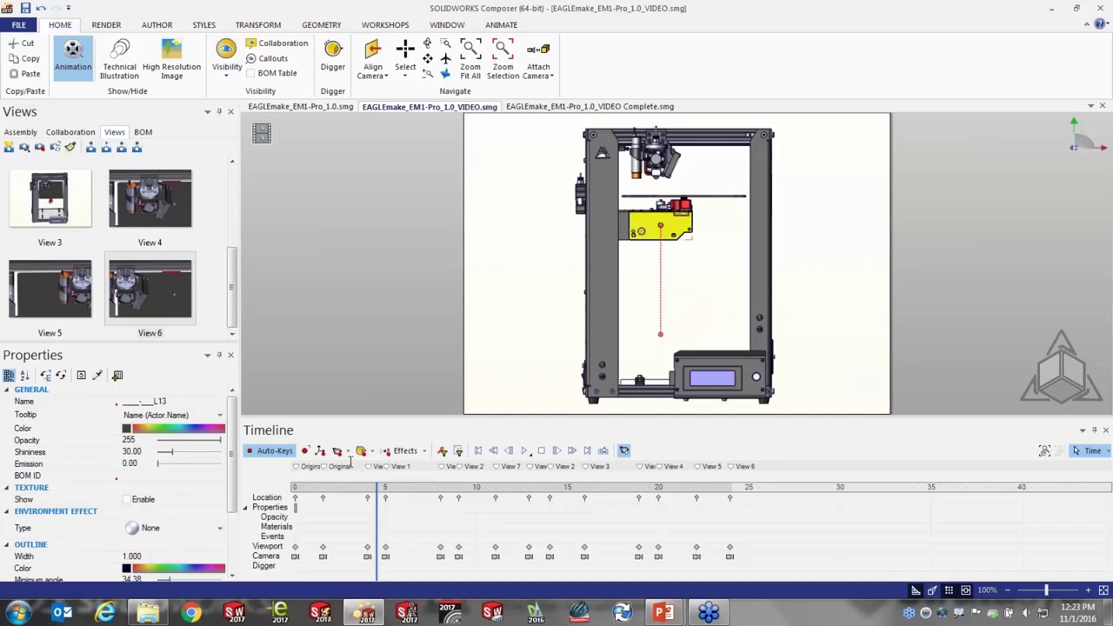
click(442, 451)
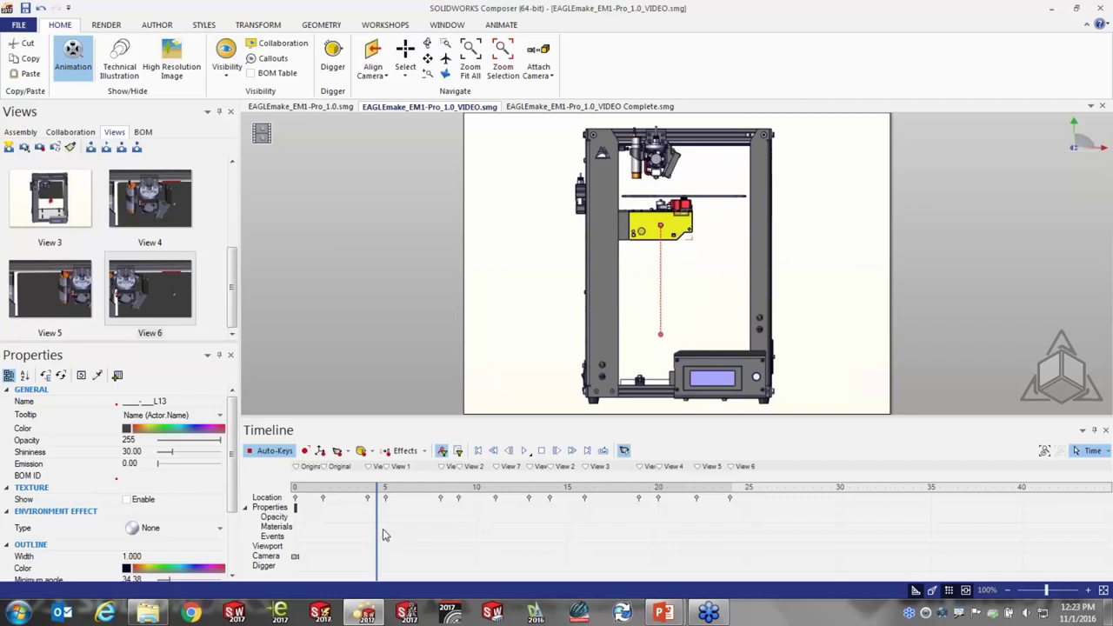
click(443, 454)
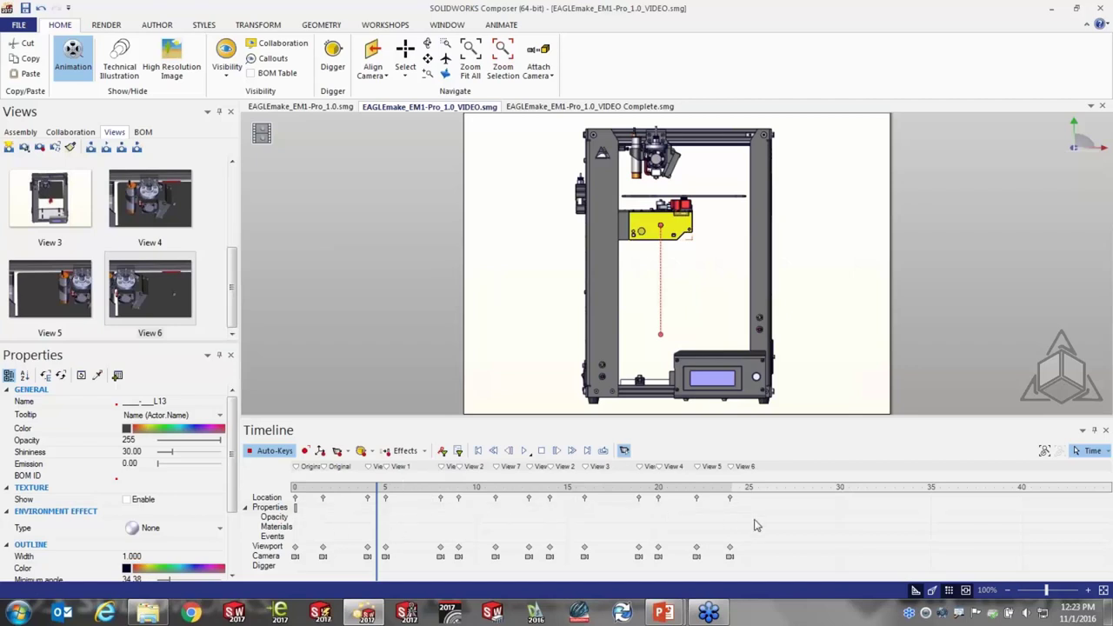
- Scrub the timeline between 0 and about 12.5 s to examine the selected bracket's motion path, and clear the selection
drag(376, 522, 295, 526)
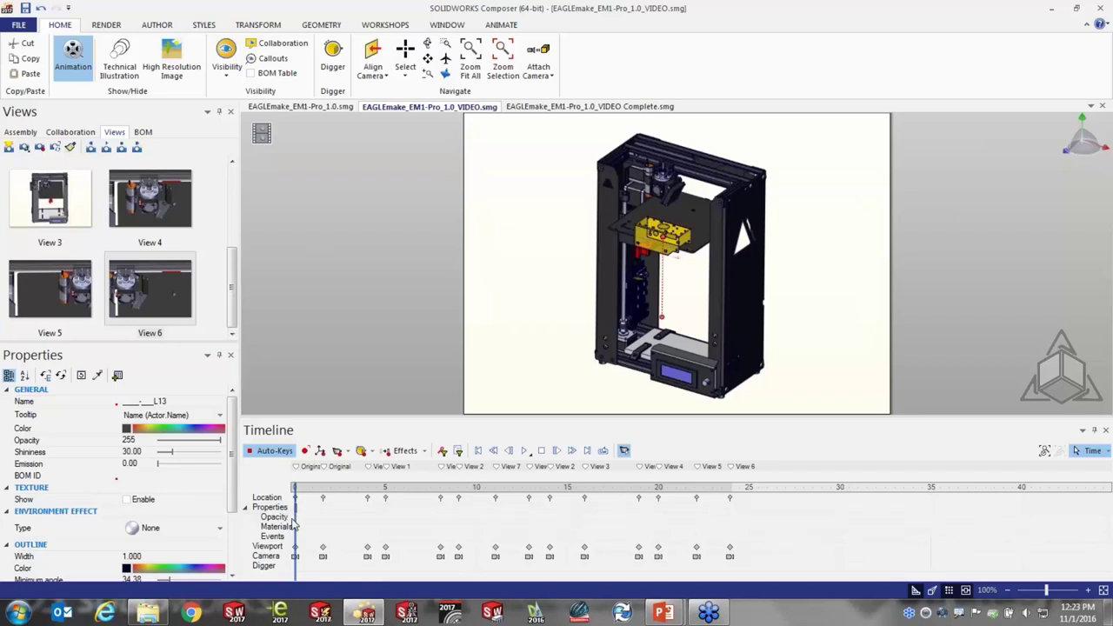
drag(296, 517, 522, 516)
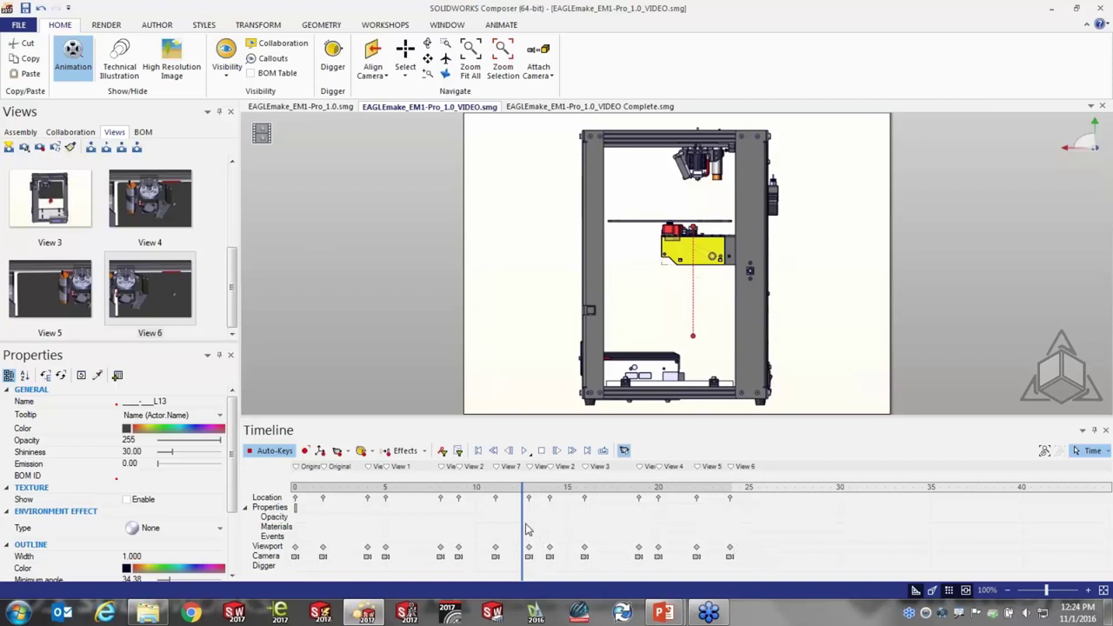
drag(522, 520, 354, 519)
click(511, 337)
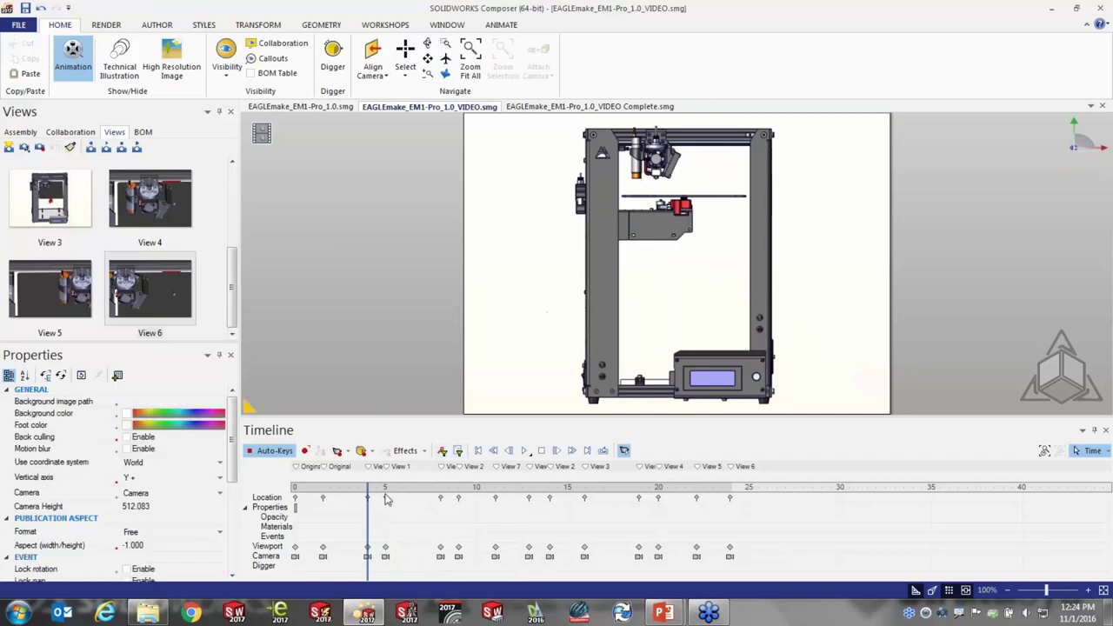
- At 4 s on the timeline, place a 2D text beside the printer's upper part reading "EAGLEMAKE 3DPRINTER"
mouse_move(365, 513)
mouse_down()
mouse_move(315, 513)
mouse_move(368, 512)
mouse_up()
click(155, 25)
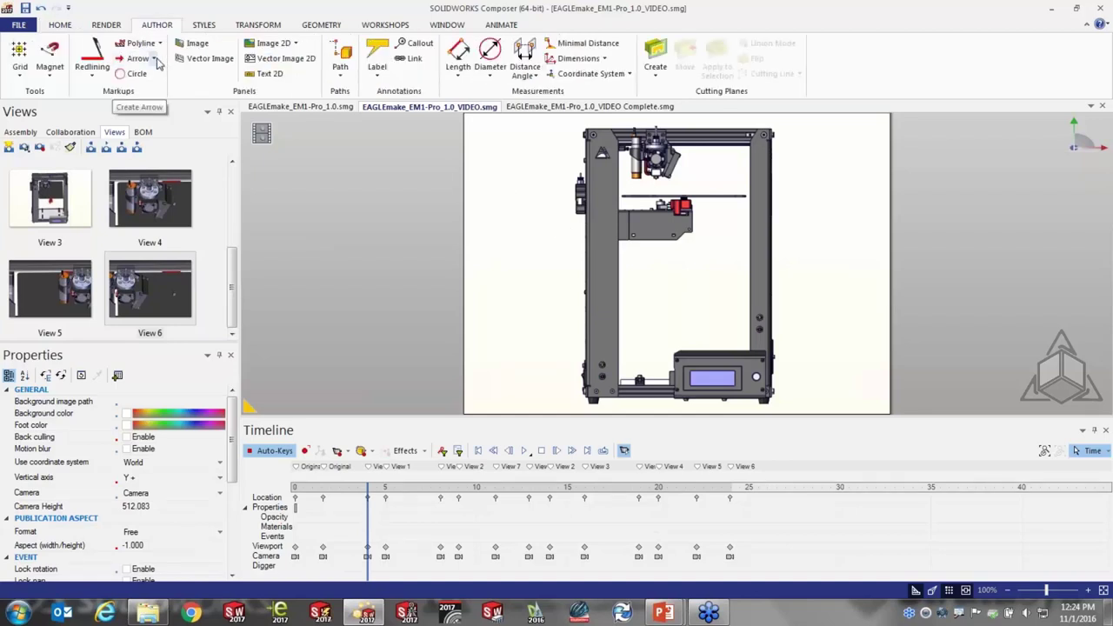
click(155, 59)
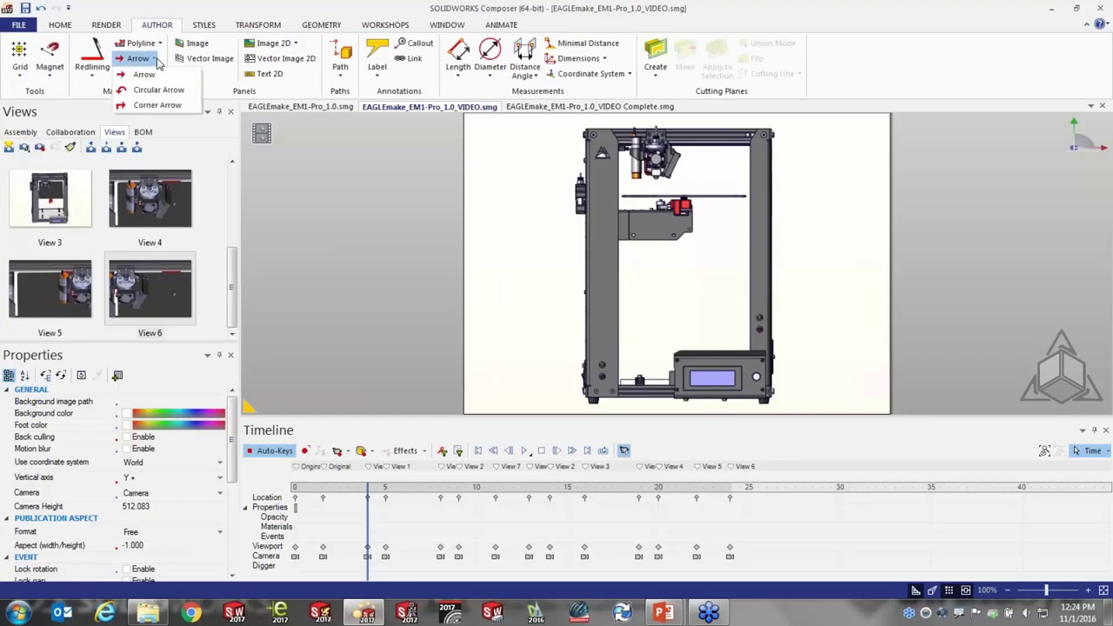
click(228, 16)
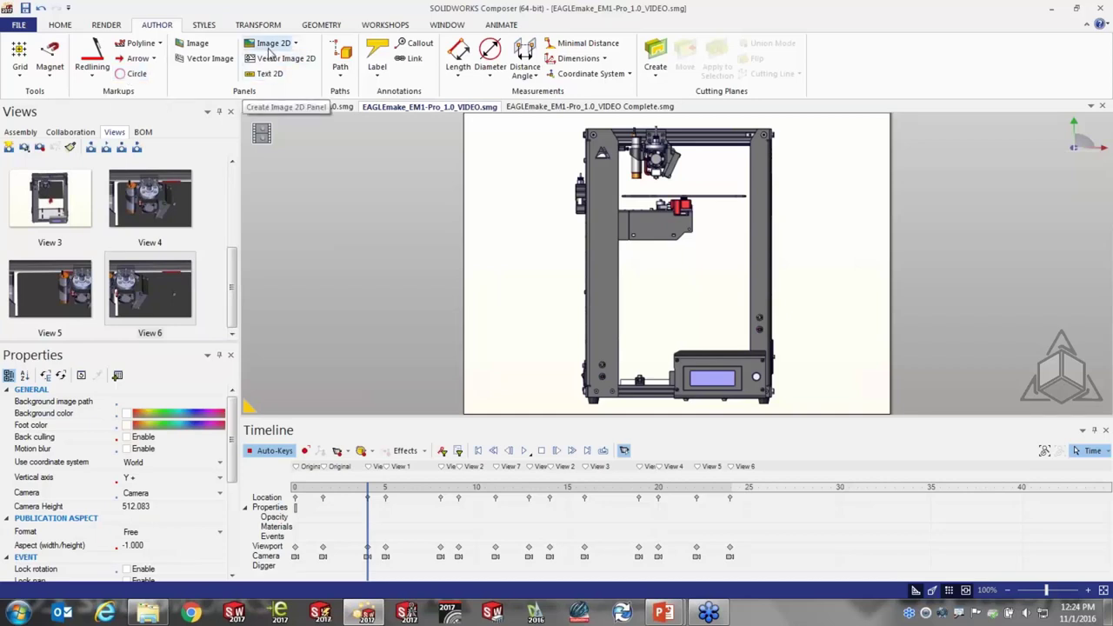
click(380, 59)
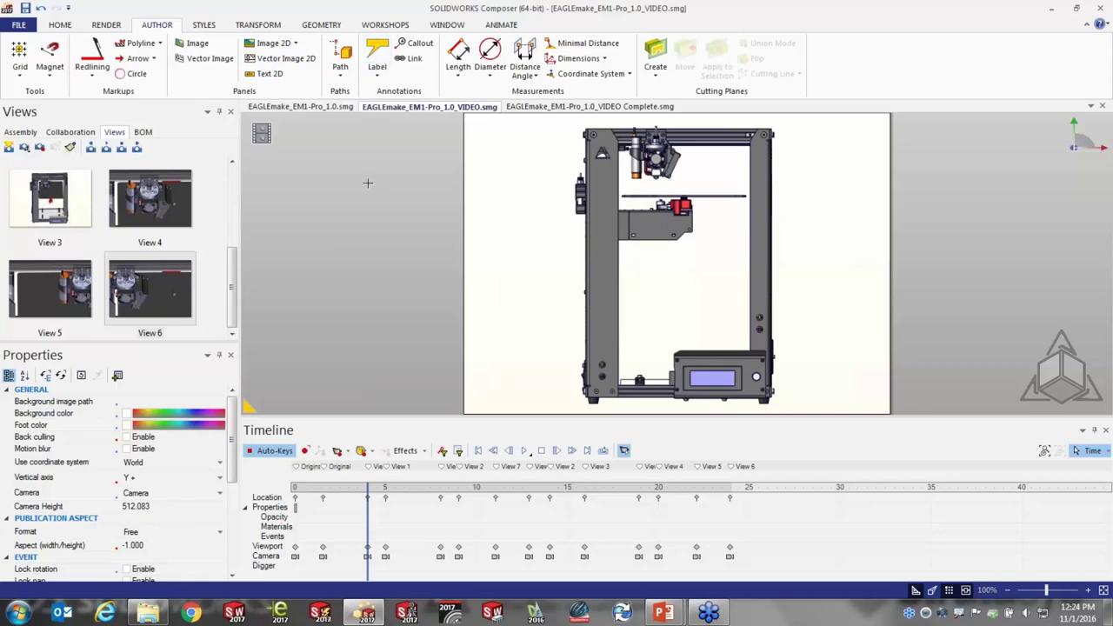
click(265, 75)
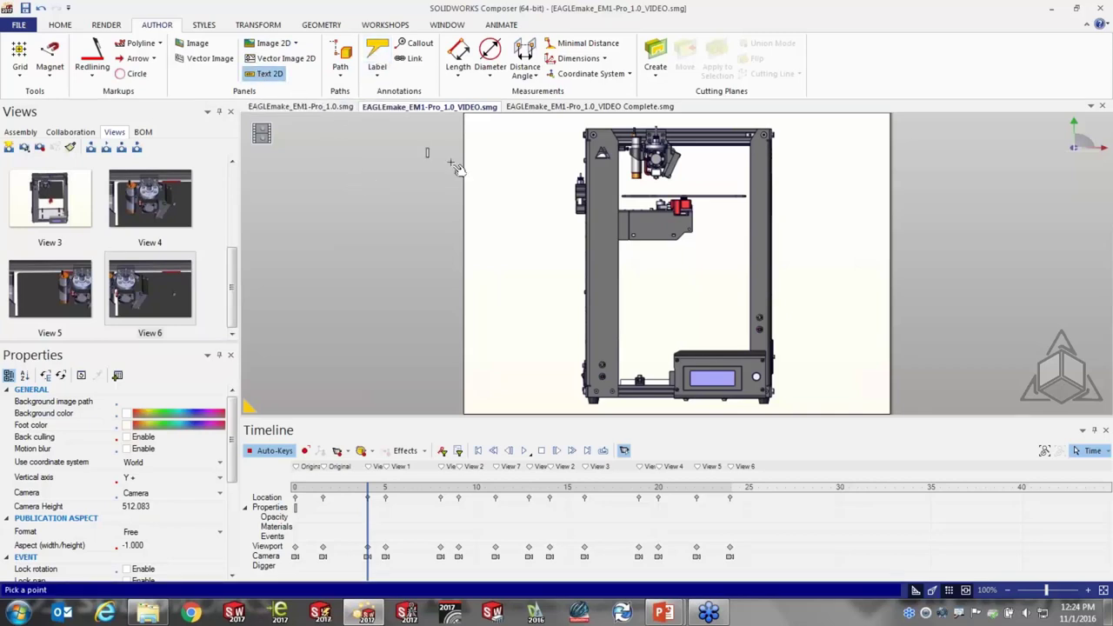
click(479, 169)
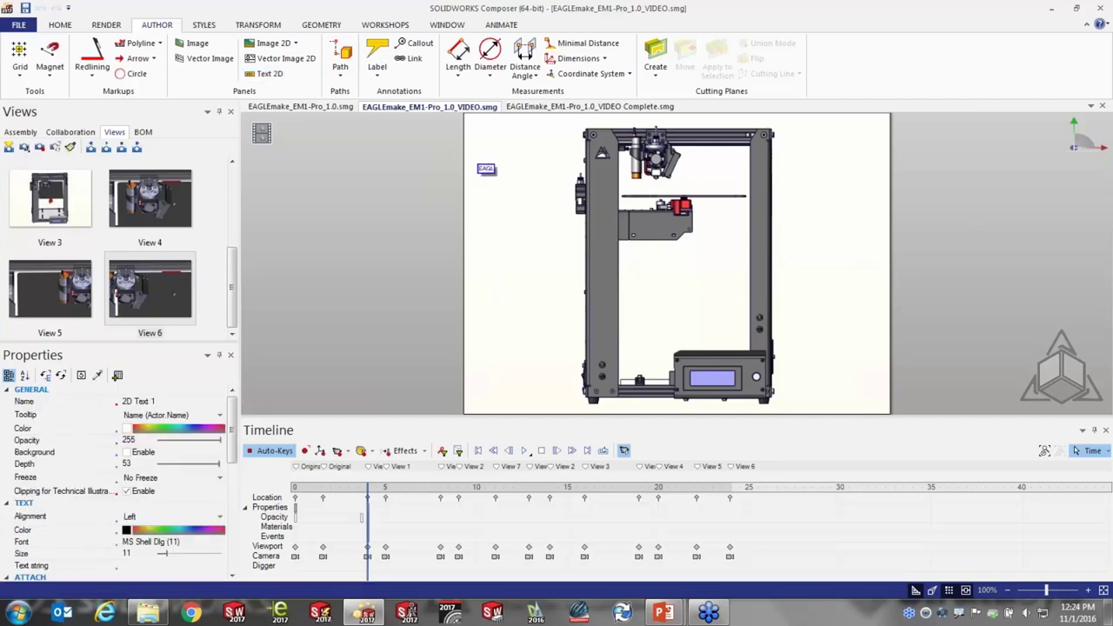
text(EAGLEMAKE)
text(3DPRINTER)
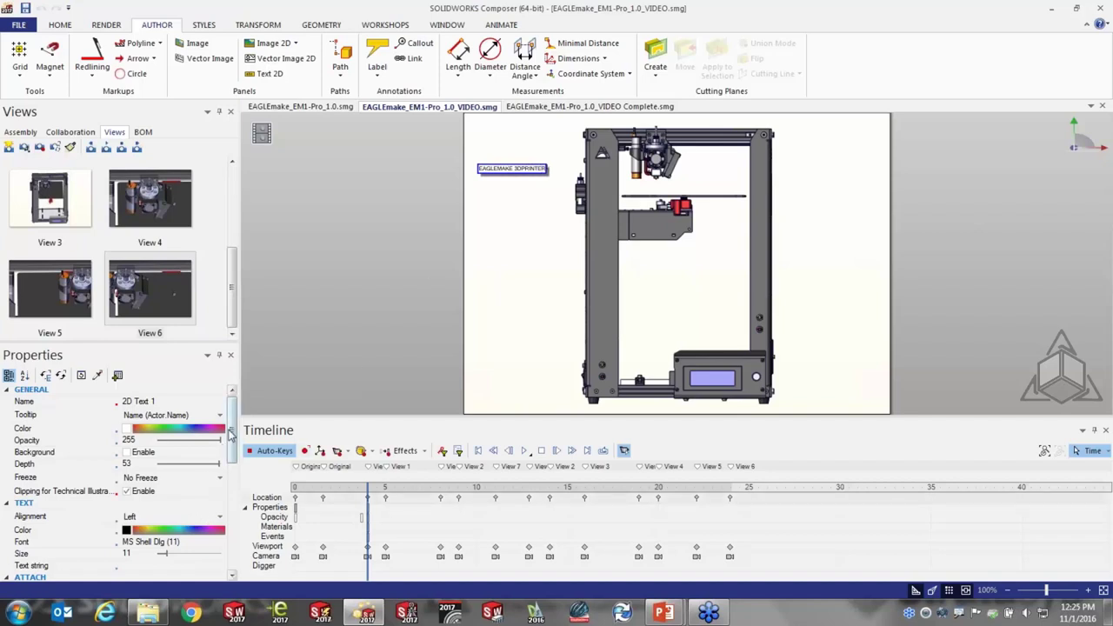
- Set the 2D text's size to 17 and correct its text string to "EAGLEMAKE 3D PRINTER"
scroll(232, 464, down, 3)
scroll(232, 464, down, 1)
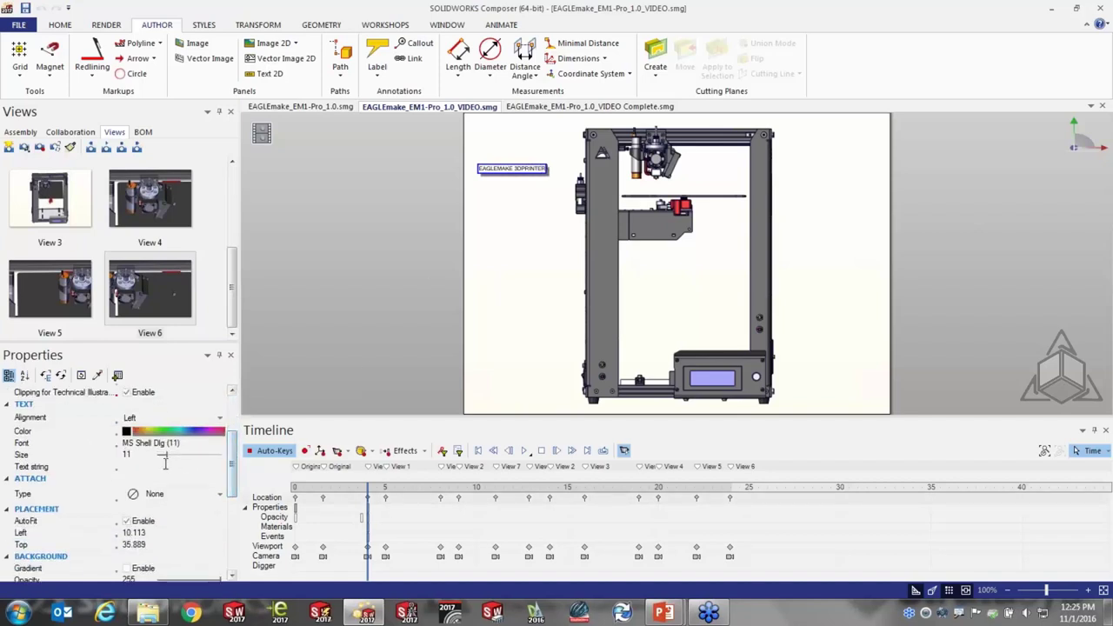
drag(168, 459, 173, 460)
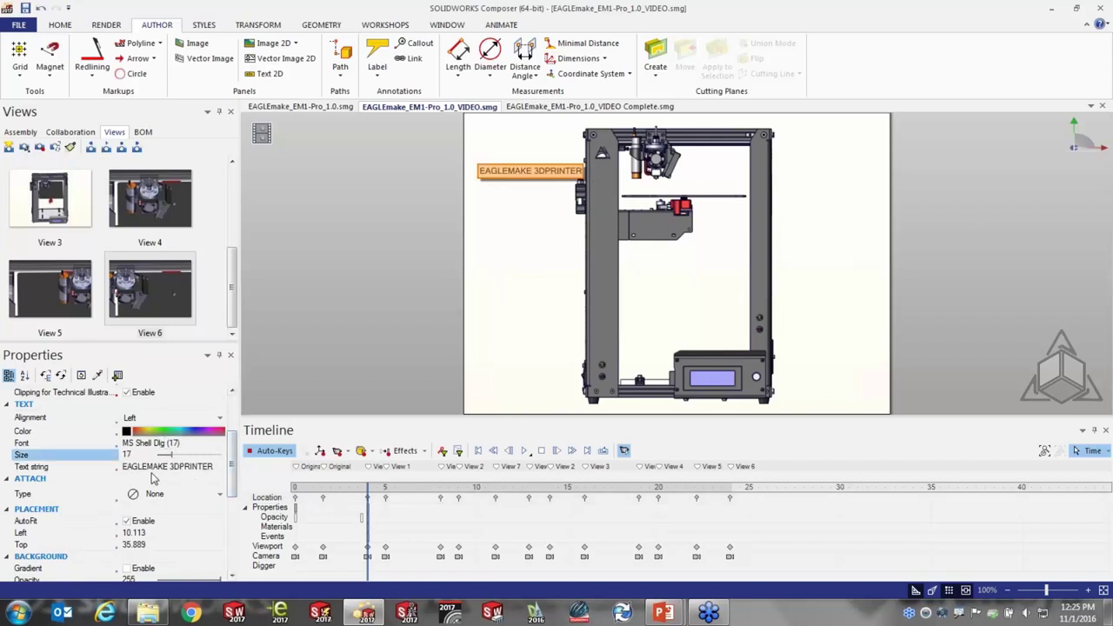
click(187, 467)
key(Return)
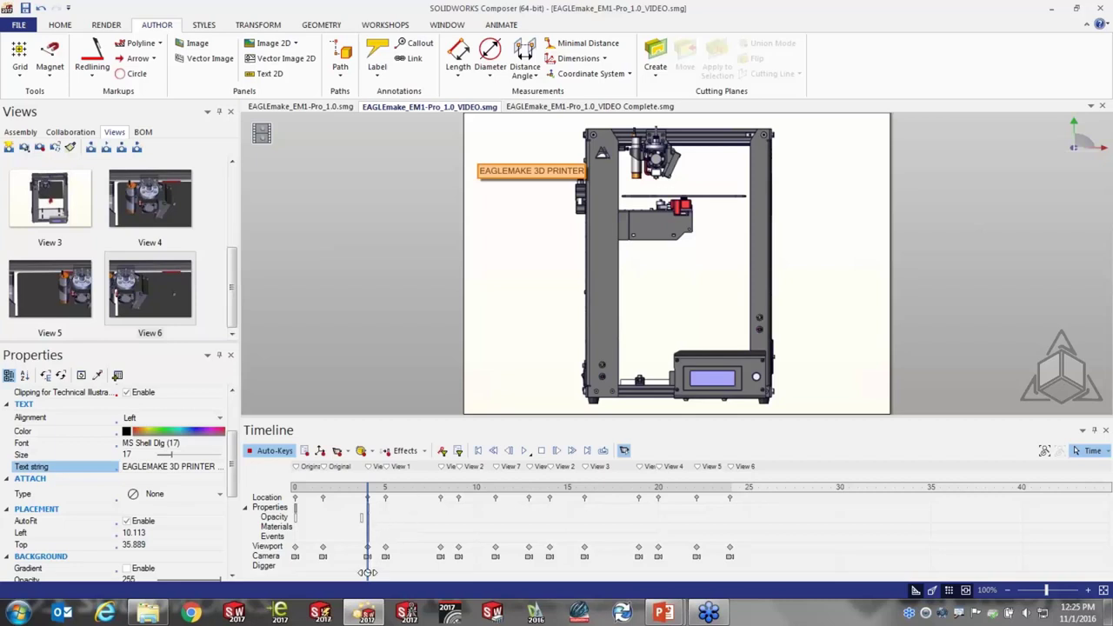
- At 5 s, select the 2D text, show only its timeline keys, and restore the display of all keys
drag(367, 573, 380, 561)
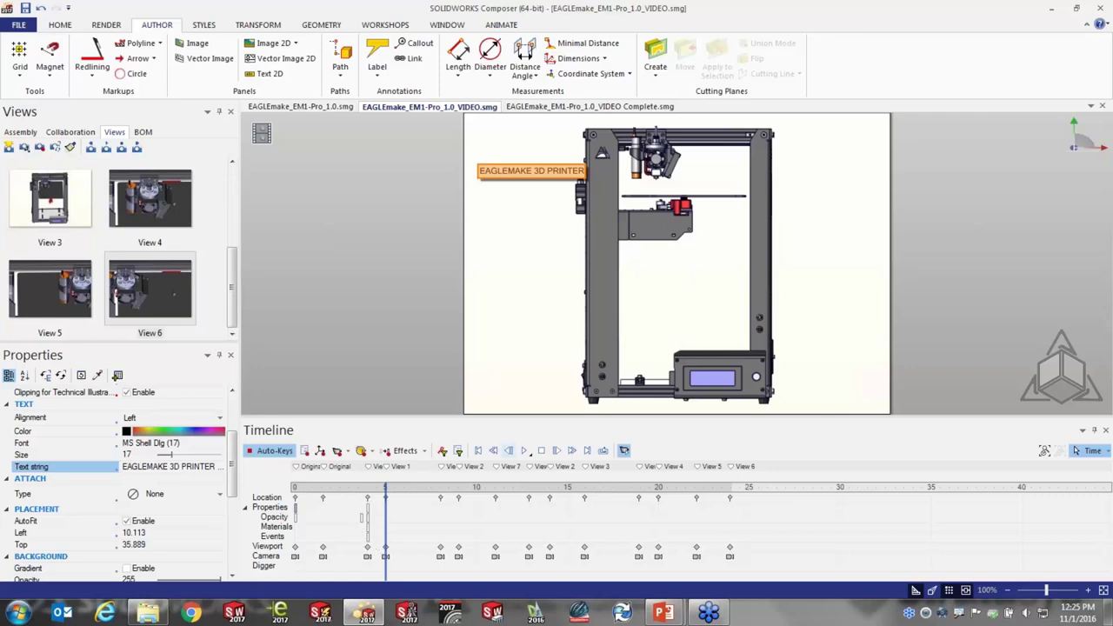
click(517, 335)
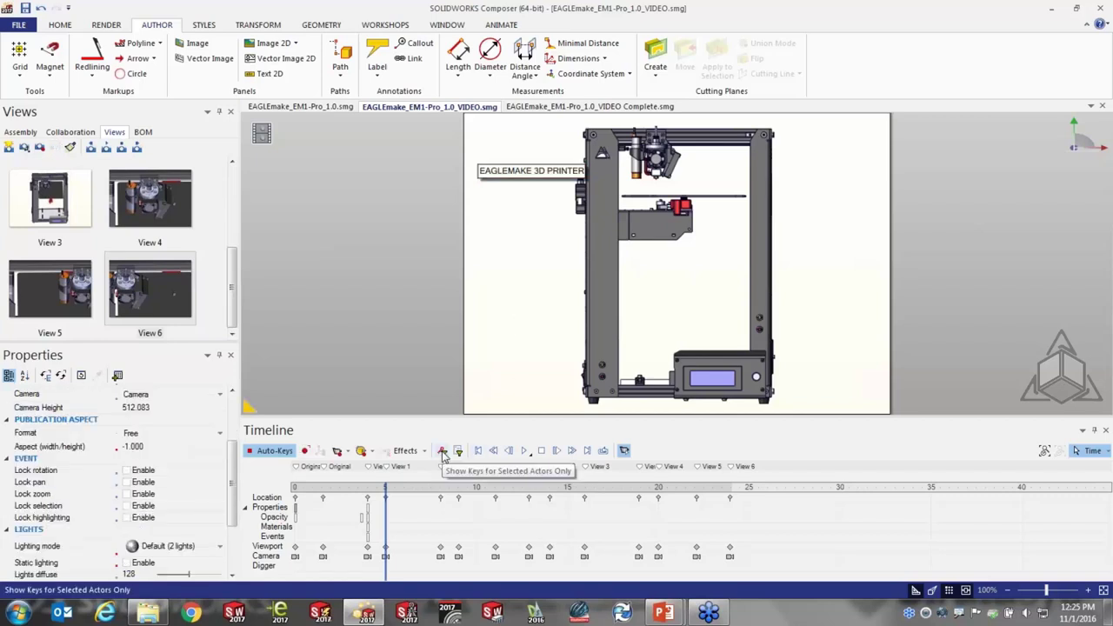
click(516, 166)
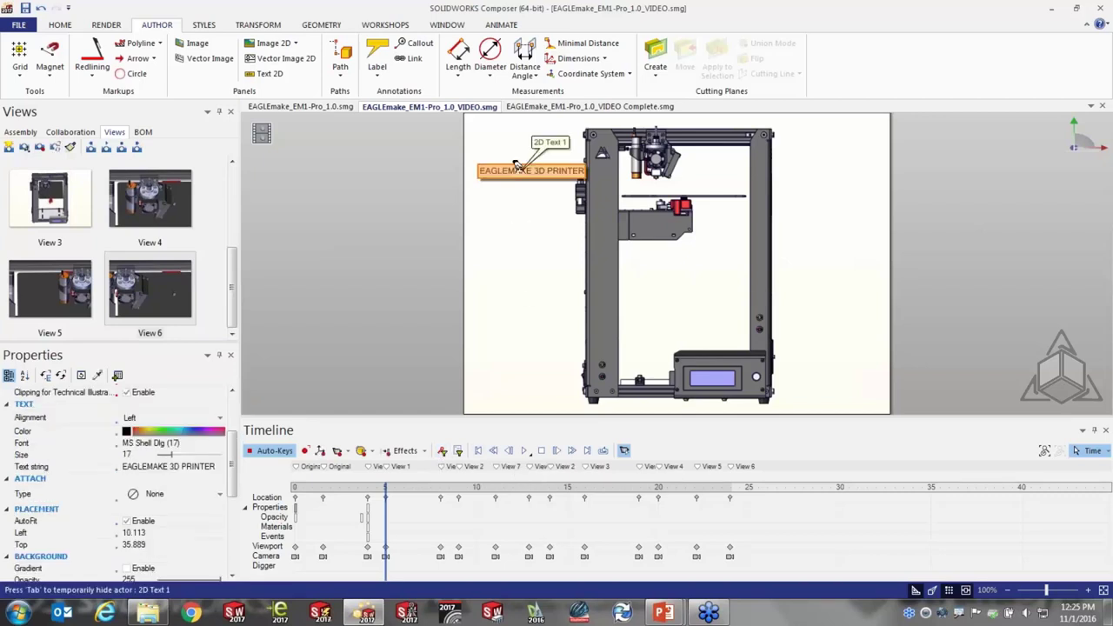
click(444, 452)
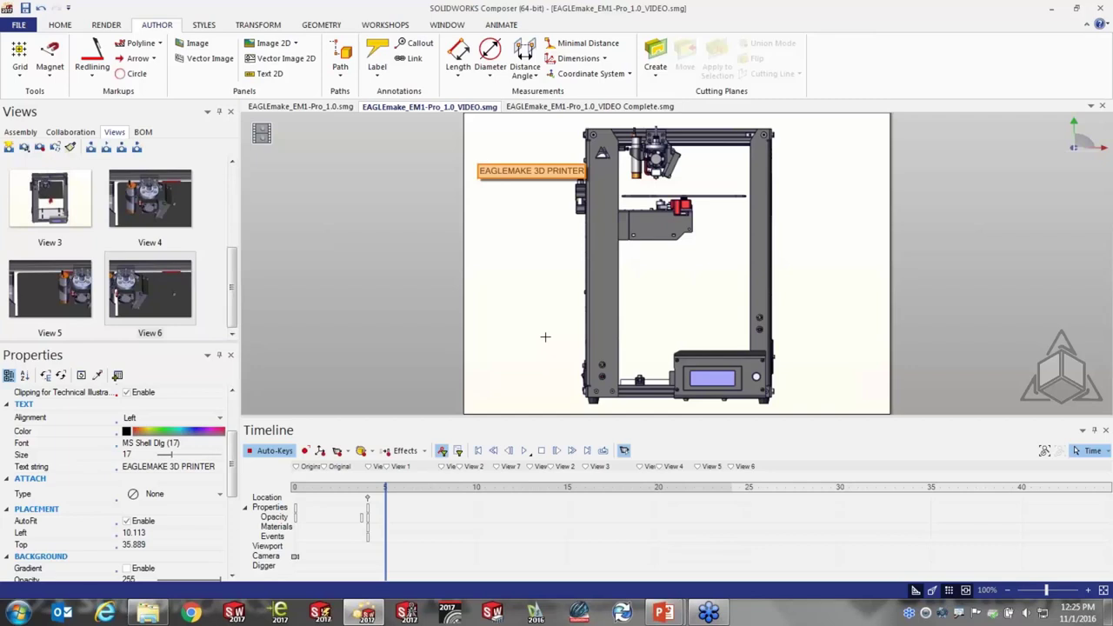
click(444, 452)
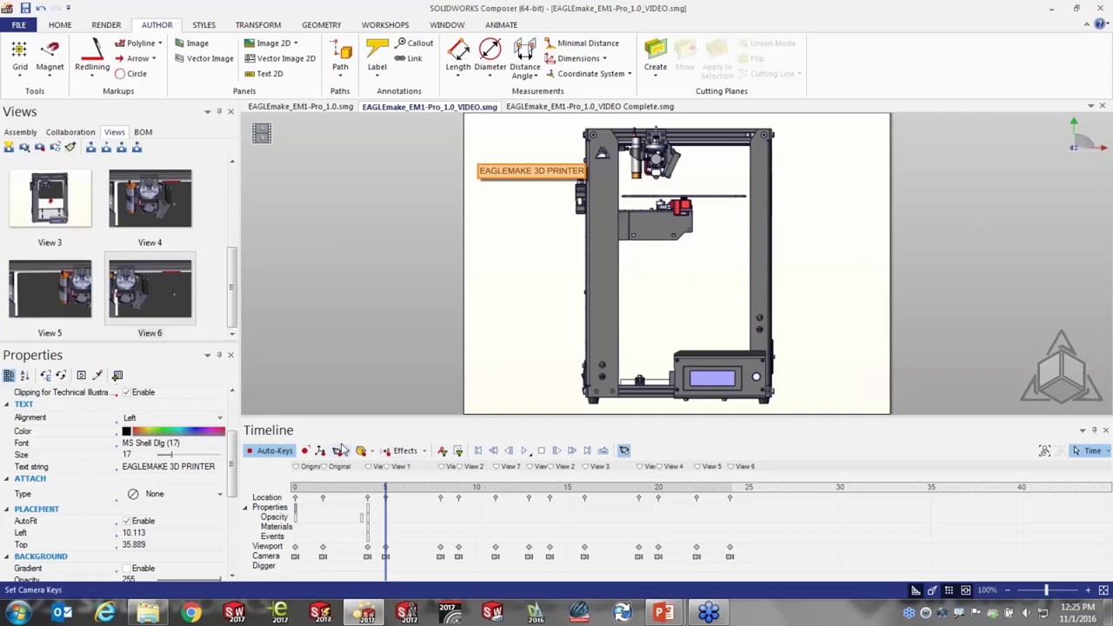
- With Auto-Keys on, set the 2D text's opacity to 0 at about 6.8 s on the timeline
click(276, 451)
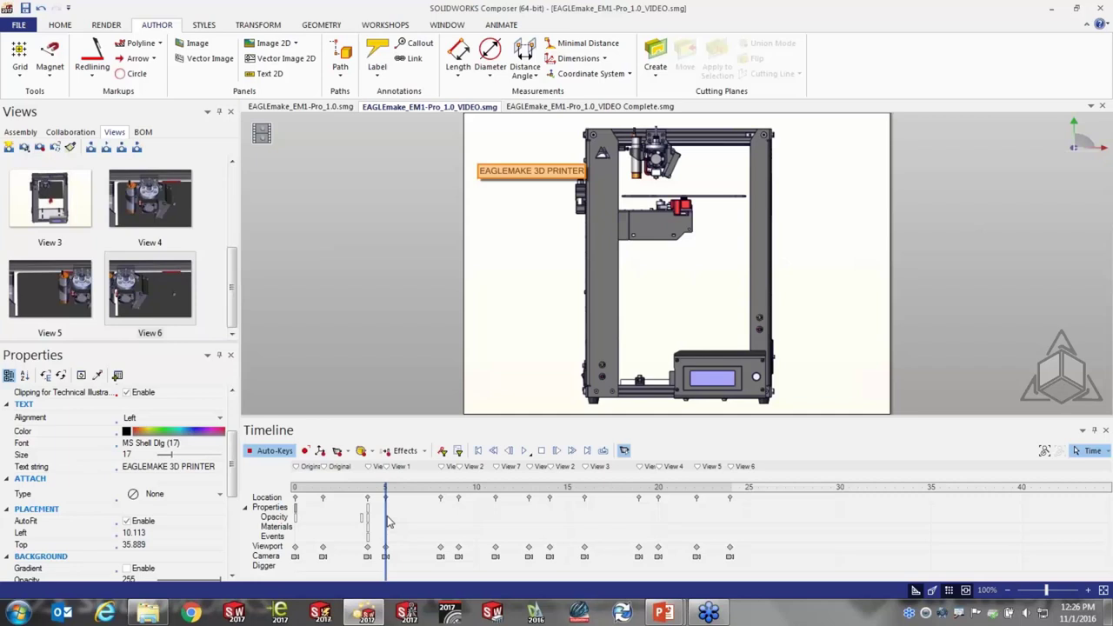
drag(385, 514, 418, 515)
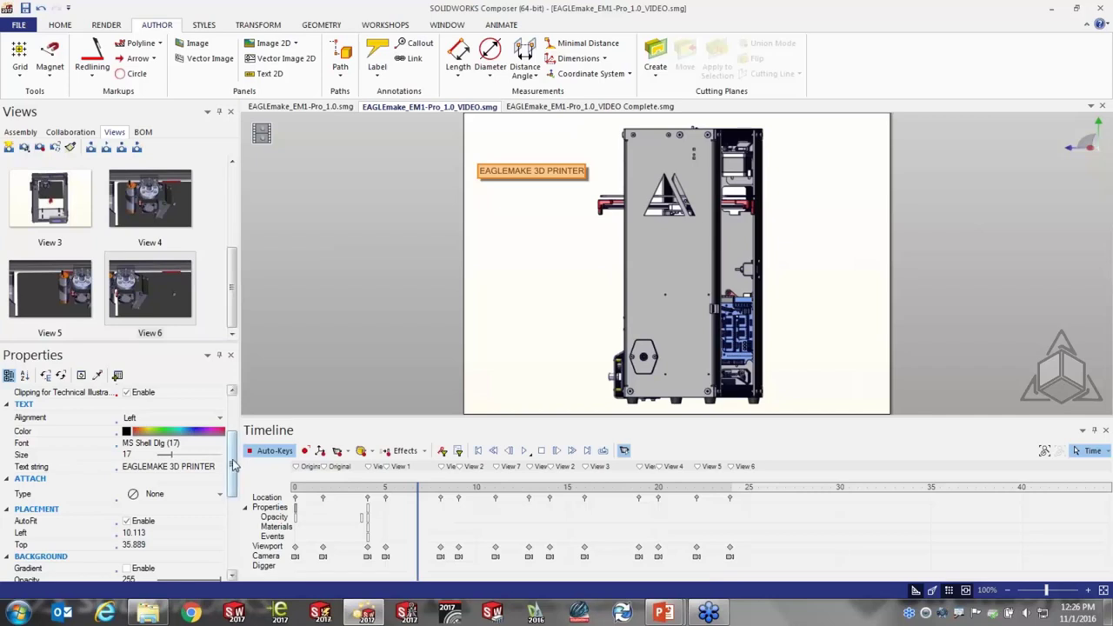
drag(233, 466, 233, 433)
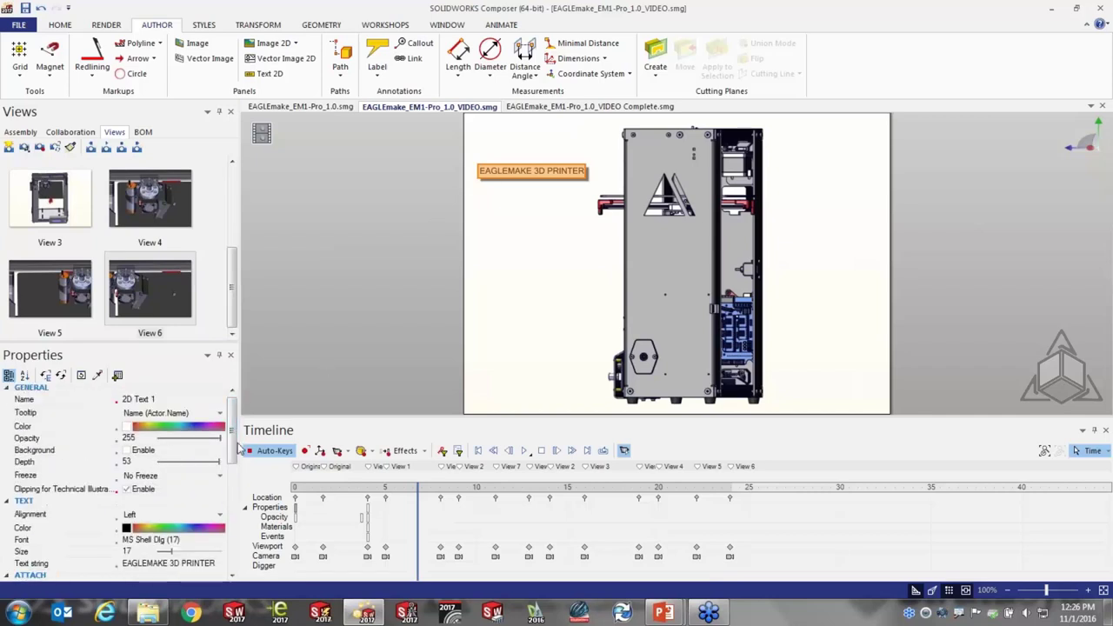
drag(221, 438, 149, 449)
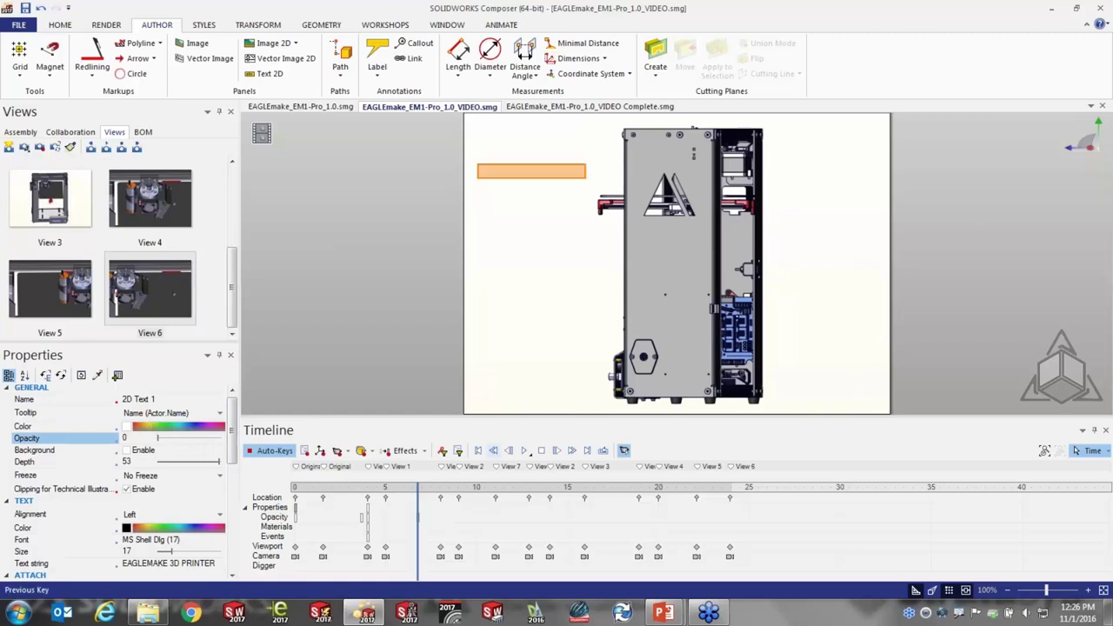
- With Auto-Keys off, set the 2D text's opacity to 255 at about 6.6 s and record a key for it manually
drag(419, 539, 430, 539)
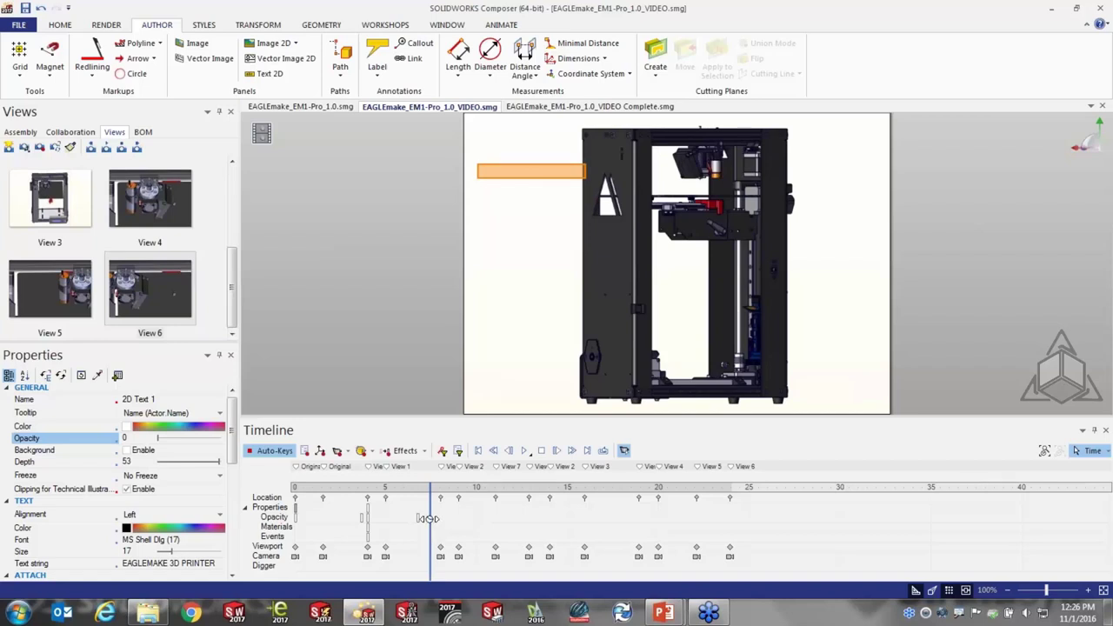
drag(424, 518, 414, 520)
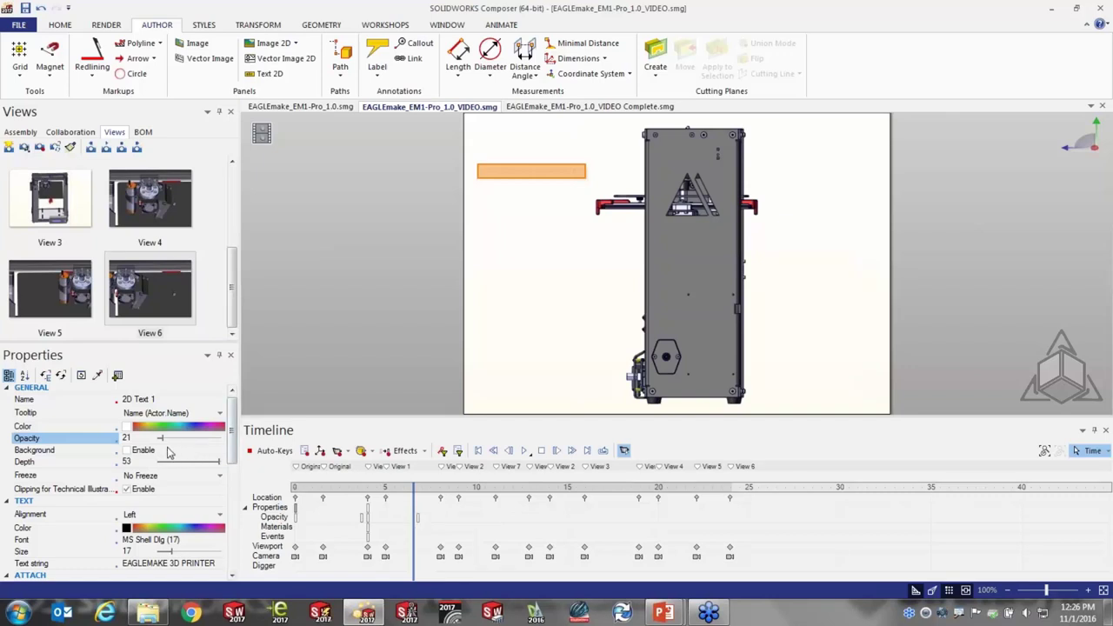
drag(165, 438, 235, 439)
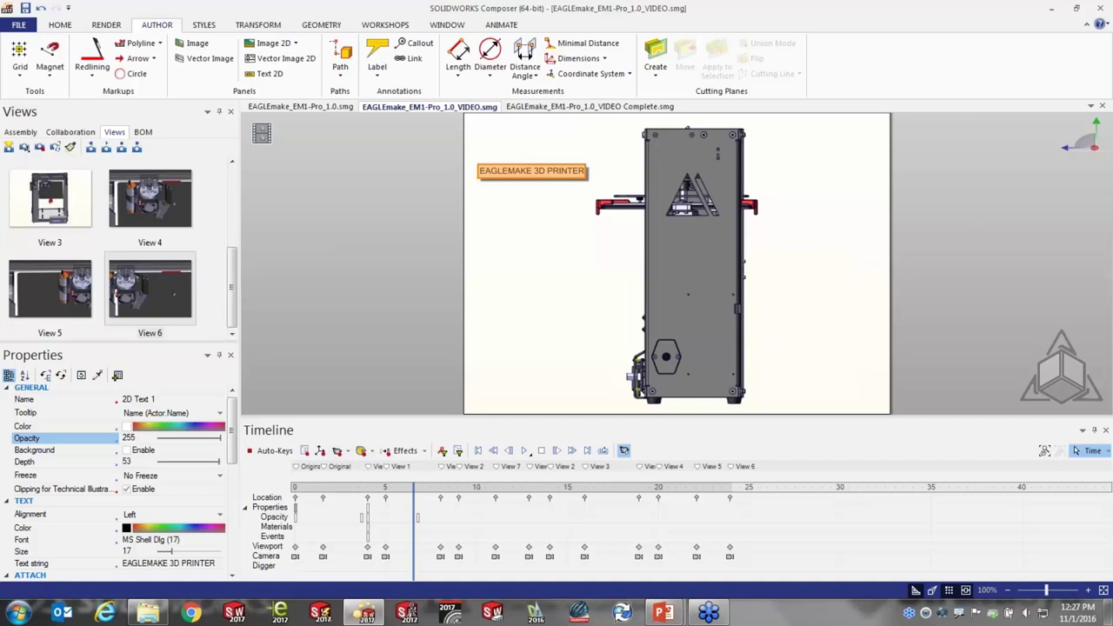
click(305, 451)
- Deselect the 2D text and play the animation from the start to review when the text shows and hides
click(477, 451)
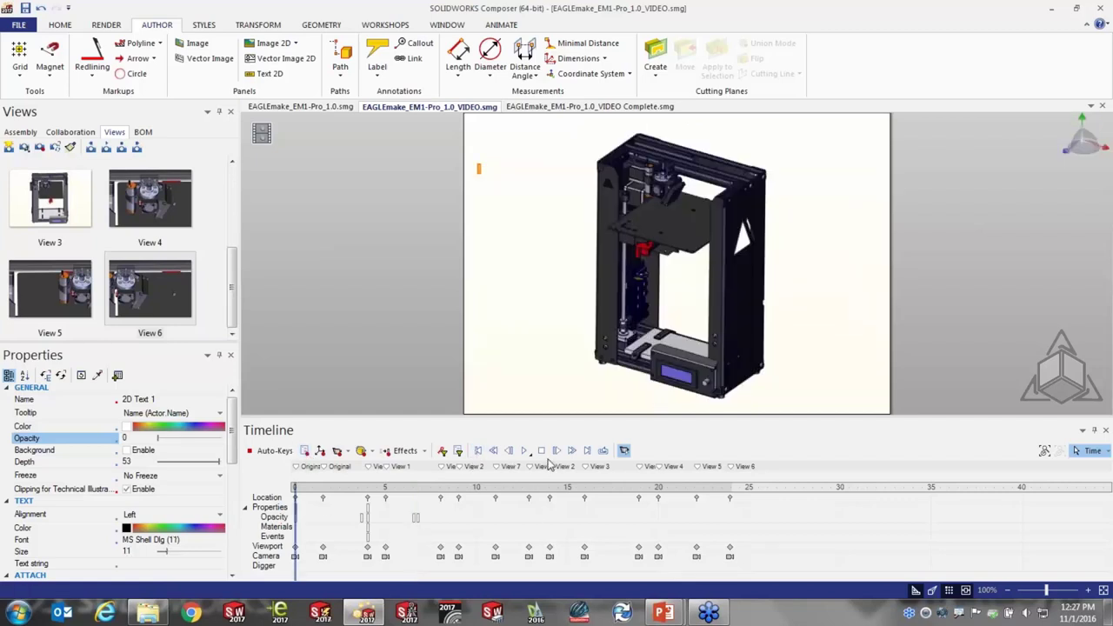
click(514, 403)
click(525, 451)
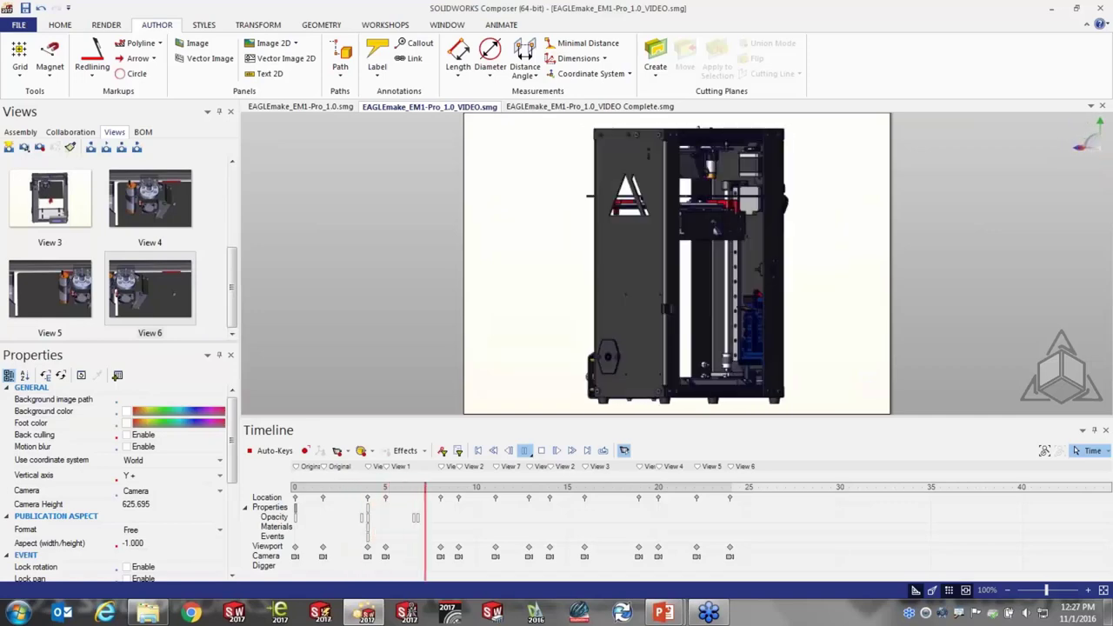
click(545, 451)
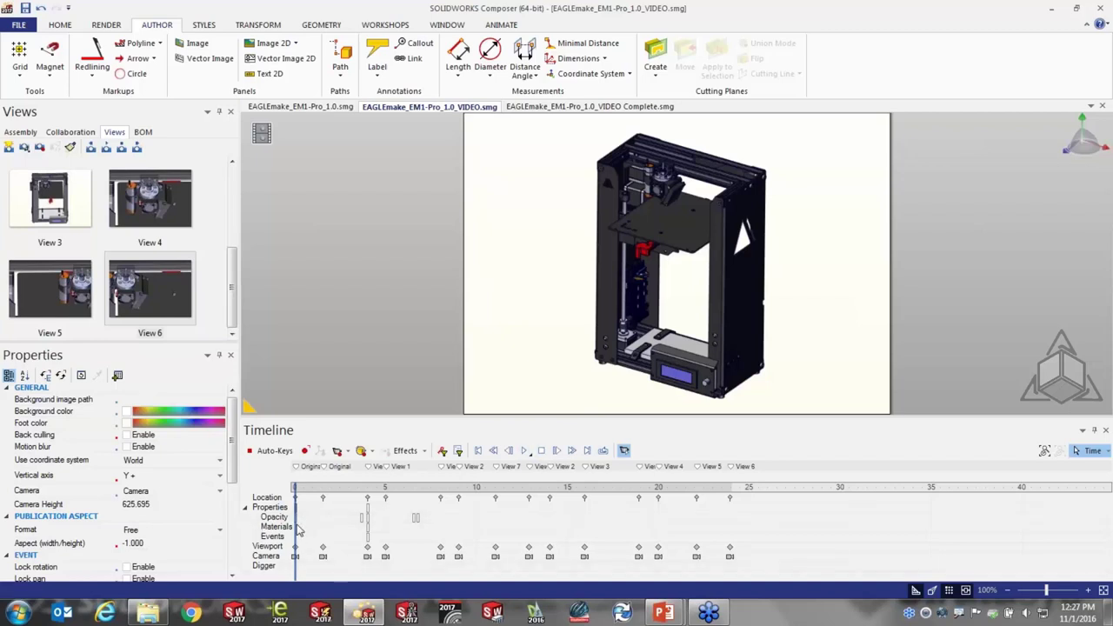
- With Auto-Keys on at about 12 s, translate the side panel L21 straight outward, away from the printer frame
drag(297, 522, 512, 516)
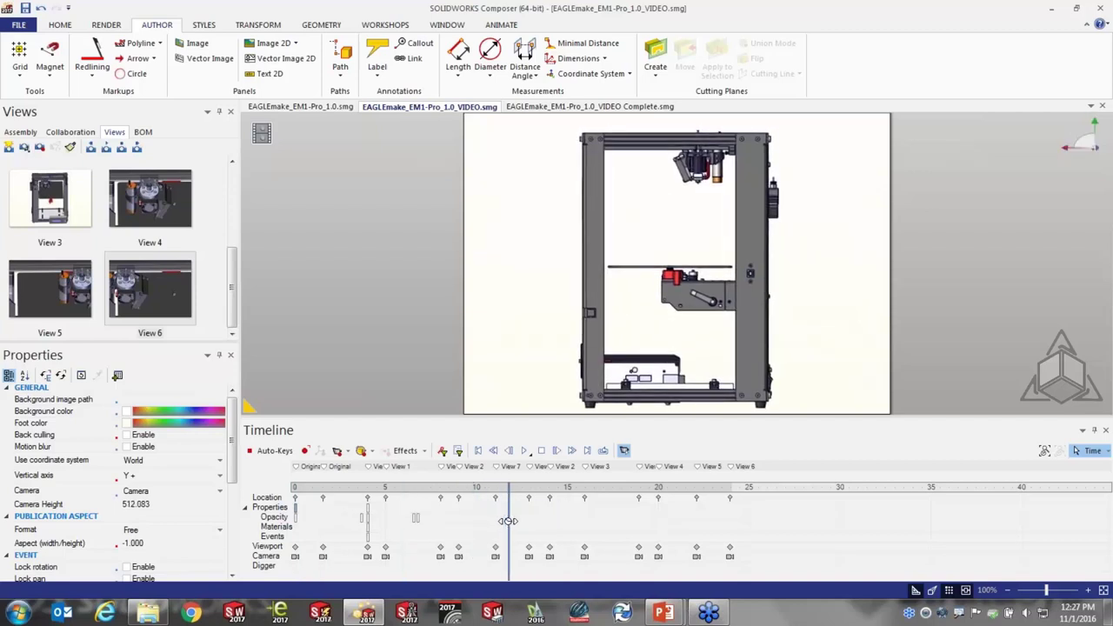
click(277, 451)
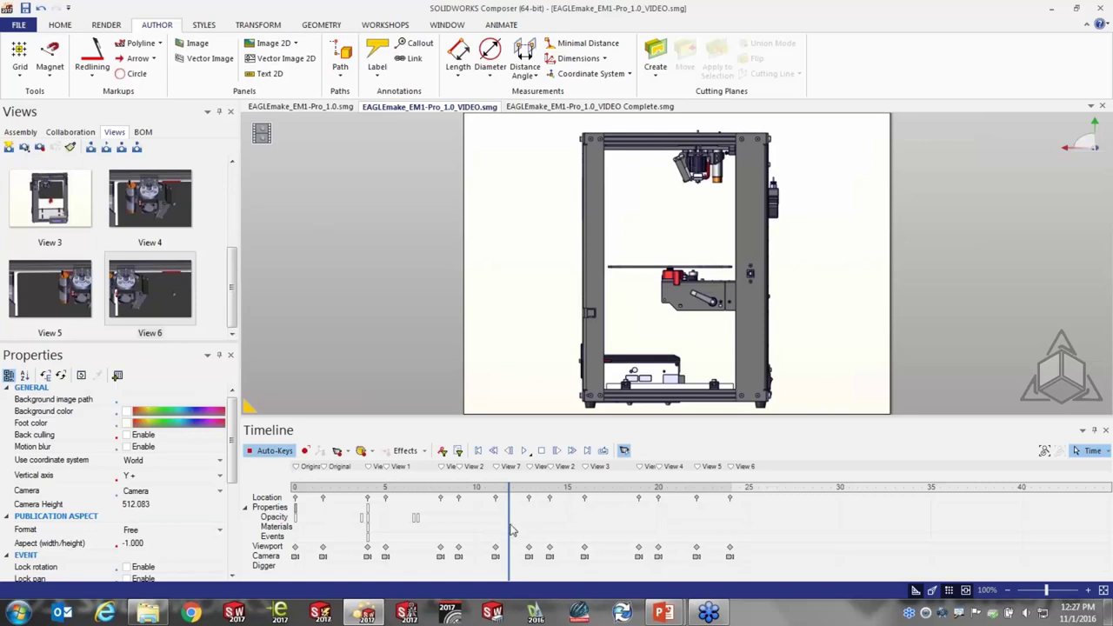
drag(513, 531, 515, 531)
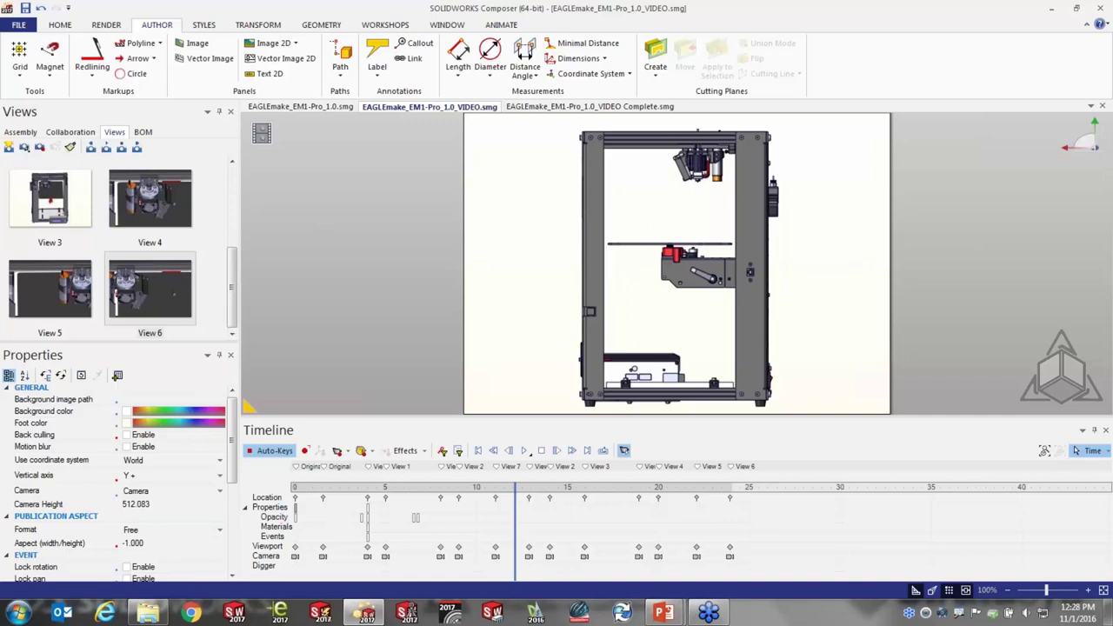
click(260, 25)
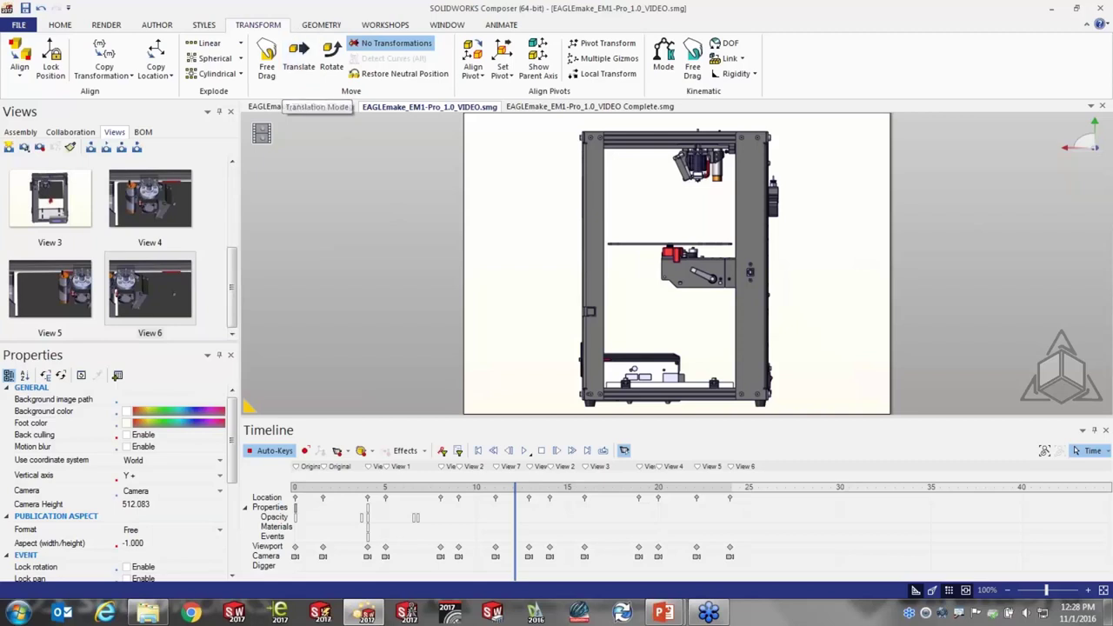
click(593, 266)
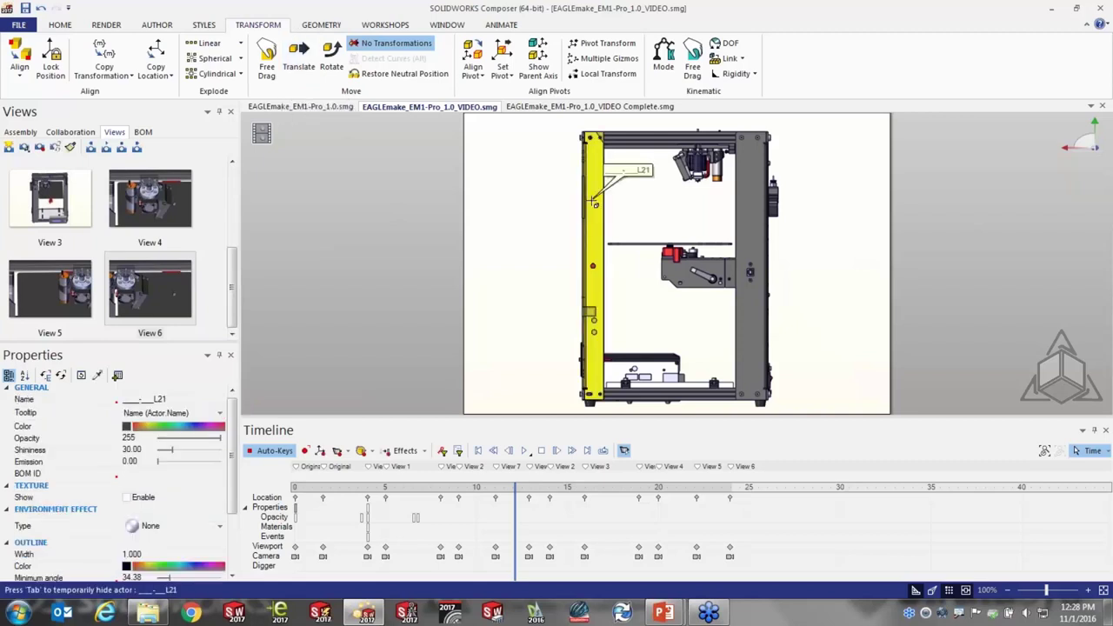
click(298, 59)
drag(641, 267, 563, 272)
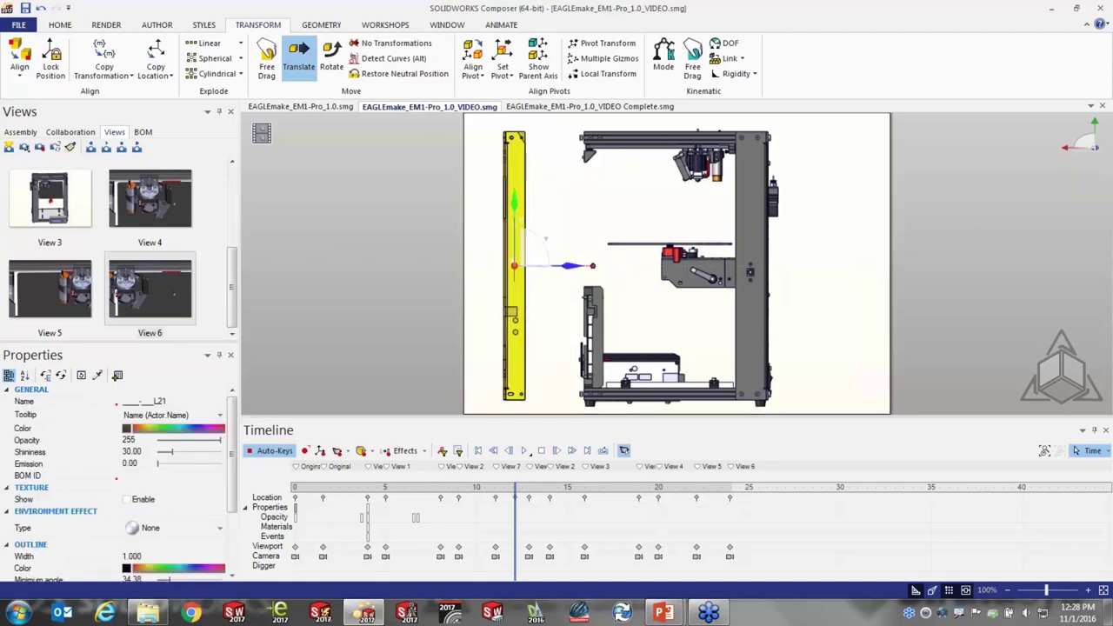
- Scrub the timeline between about 11 and 16 s to examine the side panel's motion, and clear the selection
click(567, 522)
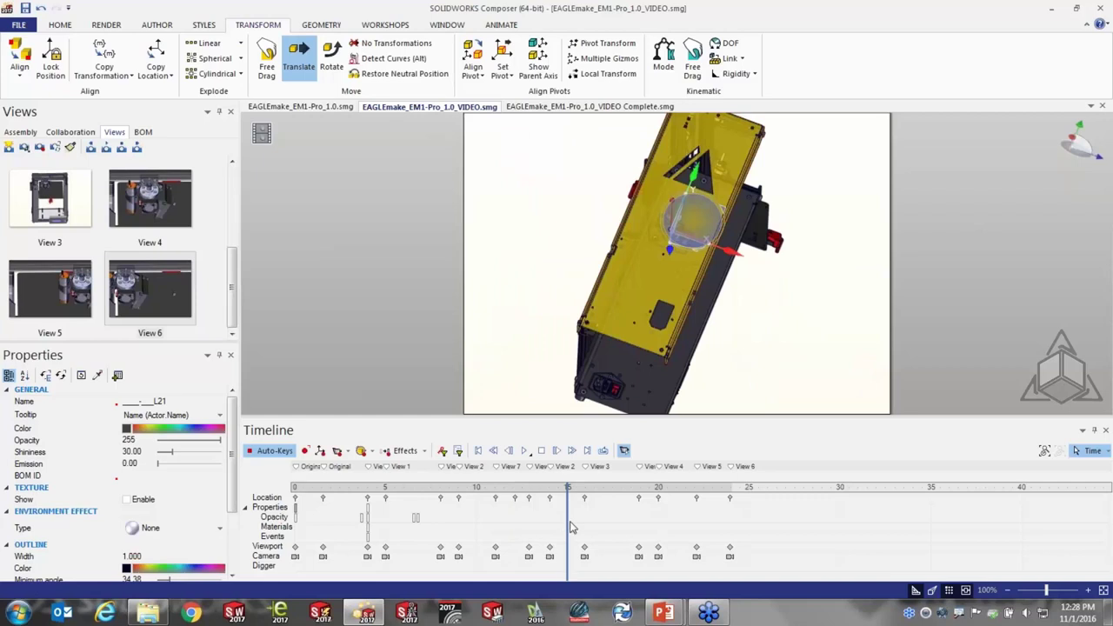
drag(571, 525, 501, 526)
drag(490, 526, 555, 523)
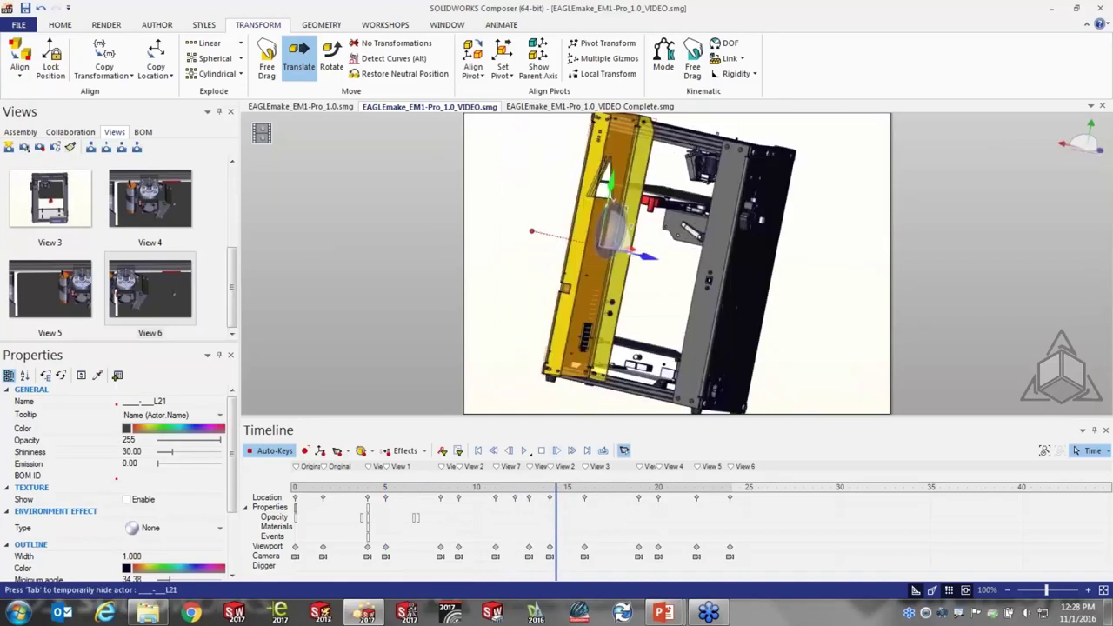
click(526, 282)
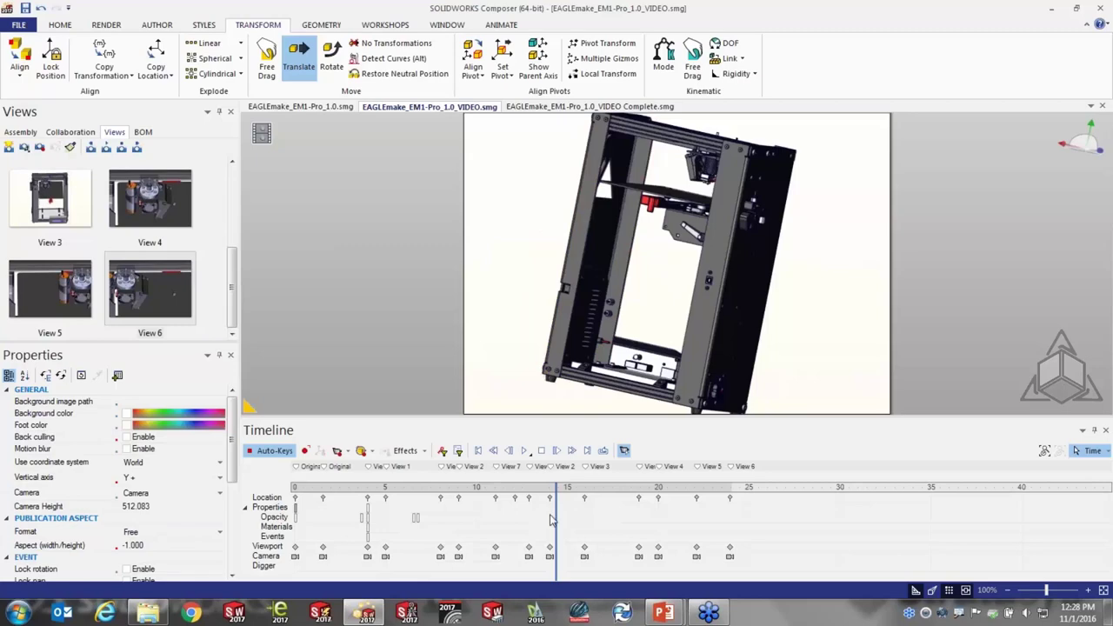
mouse_move(557, 519)
mouse_down()
mouse_move(621, 522)
mouse_move(642, 536)
mouse_move(566, 536)
mouse_move(583, 539)
mouse_up()
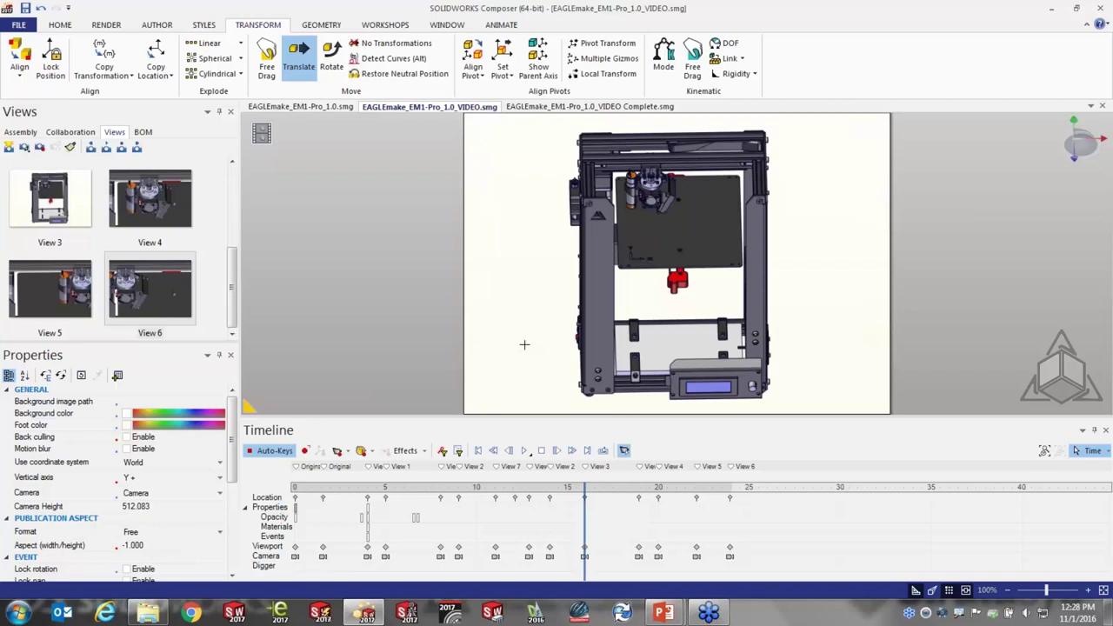
- At 16 s, show the Digger beside the printer, aim its lens at the print head and magnify the content
key(space)
drag(524, 345, 545, 332)
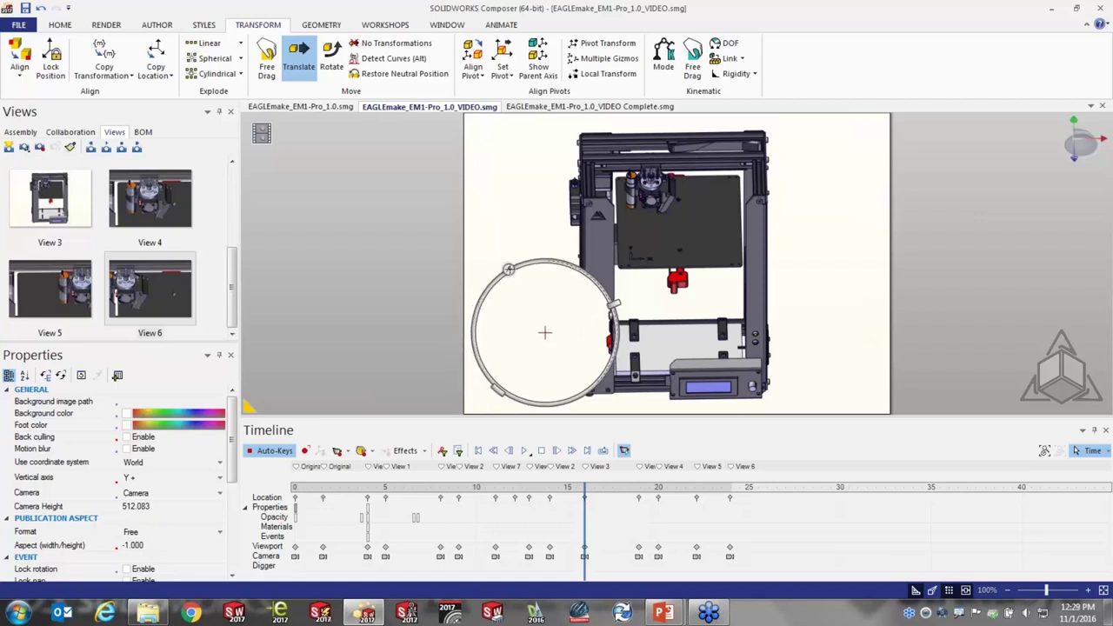
drag(592, 402, 649, 184)
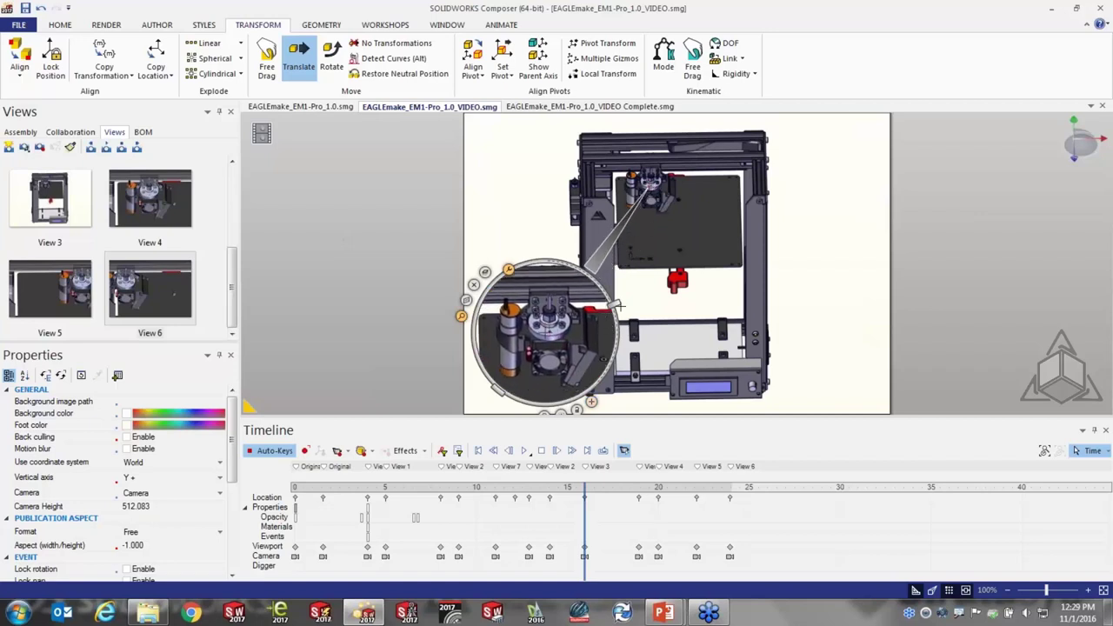
scroll(618, 304, up, 3)
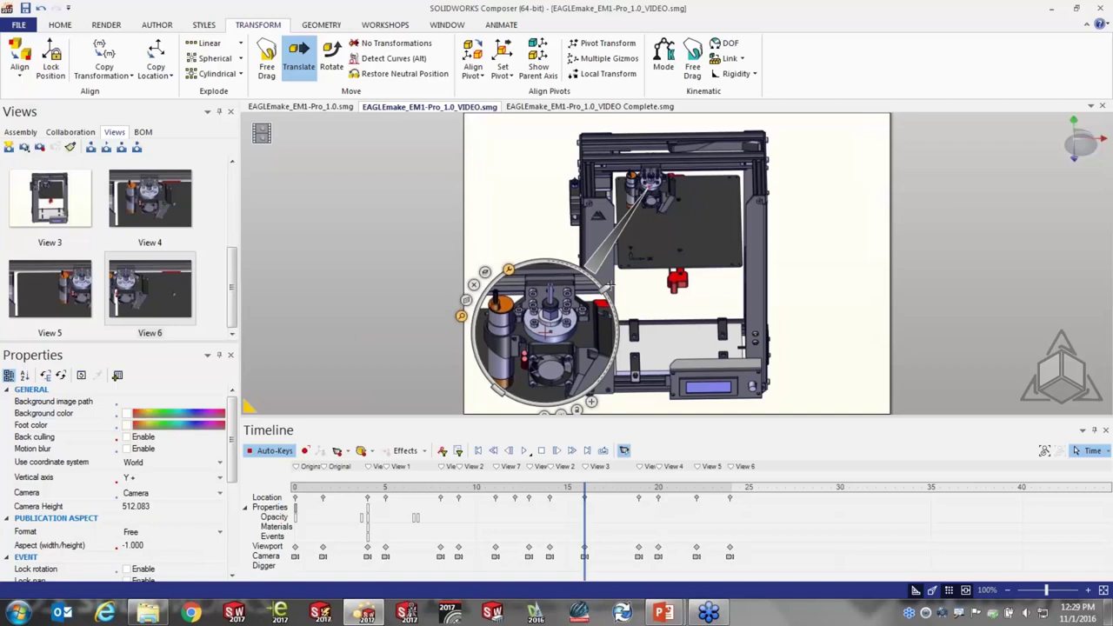
scroll(608, 284, up, 2)
- Shift the Digger slightly toward the print head, enlarge its lens a little, and record a Digger key at 16 s
drag(579, 263, 589, 252)
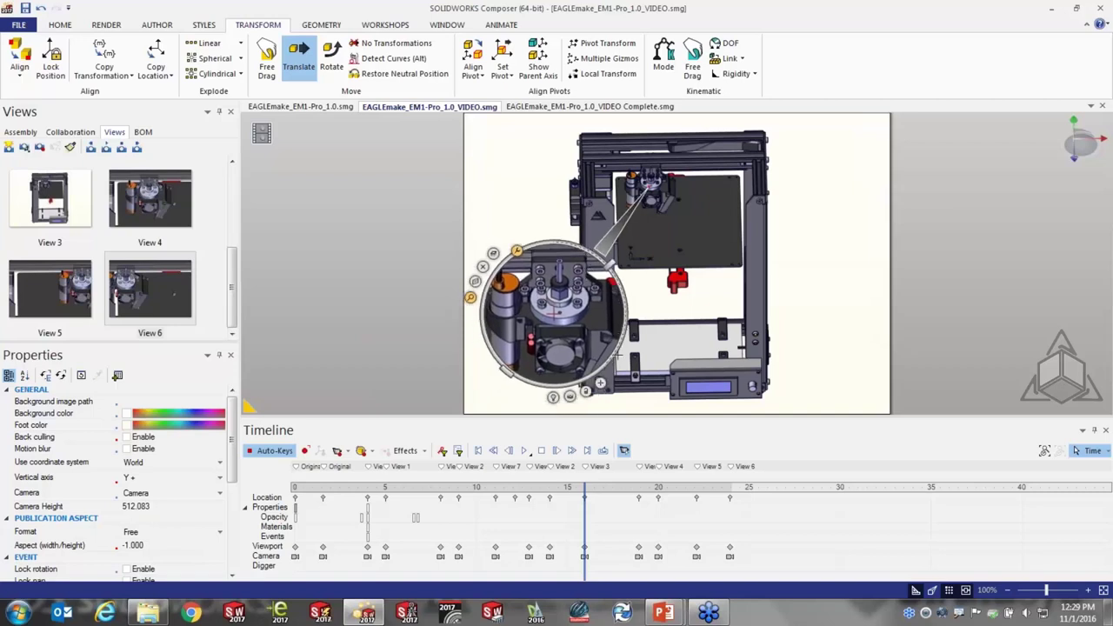
drag(509, 373, 510, 384)
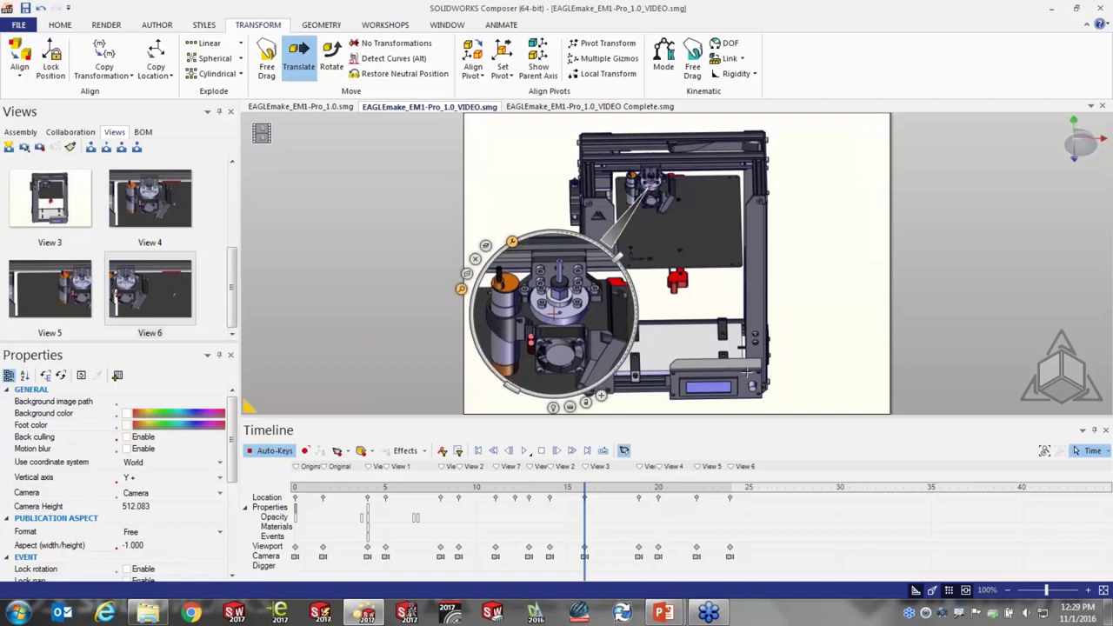
click(362, 458)
- At about 18 s, enlarge the Digger lens and move it up closer to the print head
drag(585, 531, 621, 534)
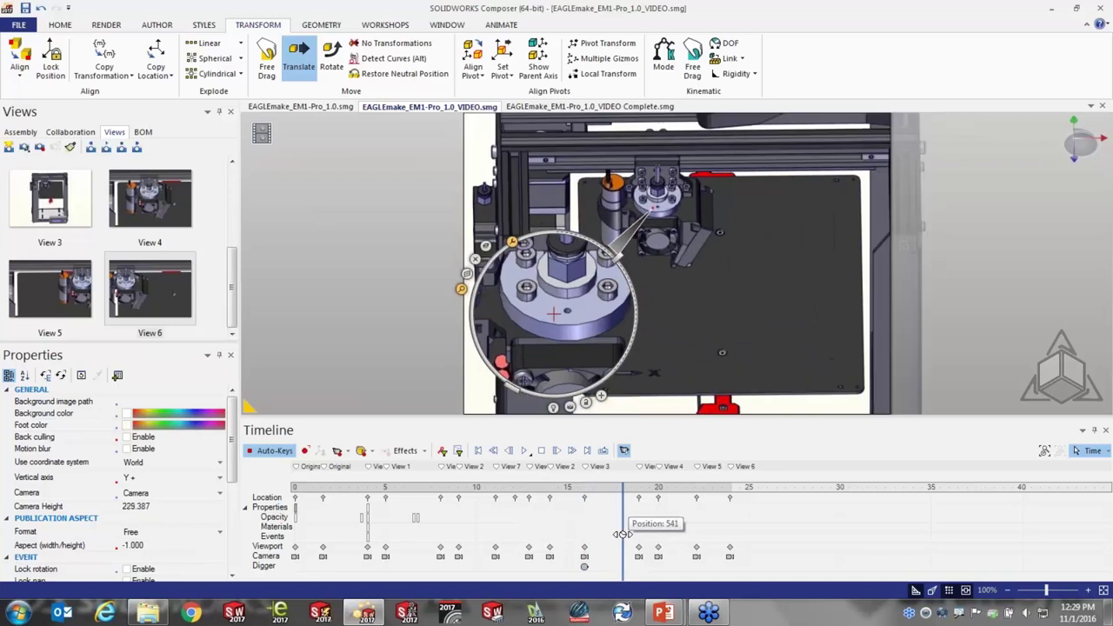
drag(515, 389, 500, 413)
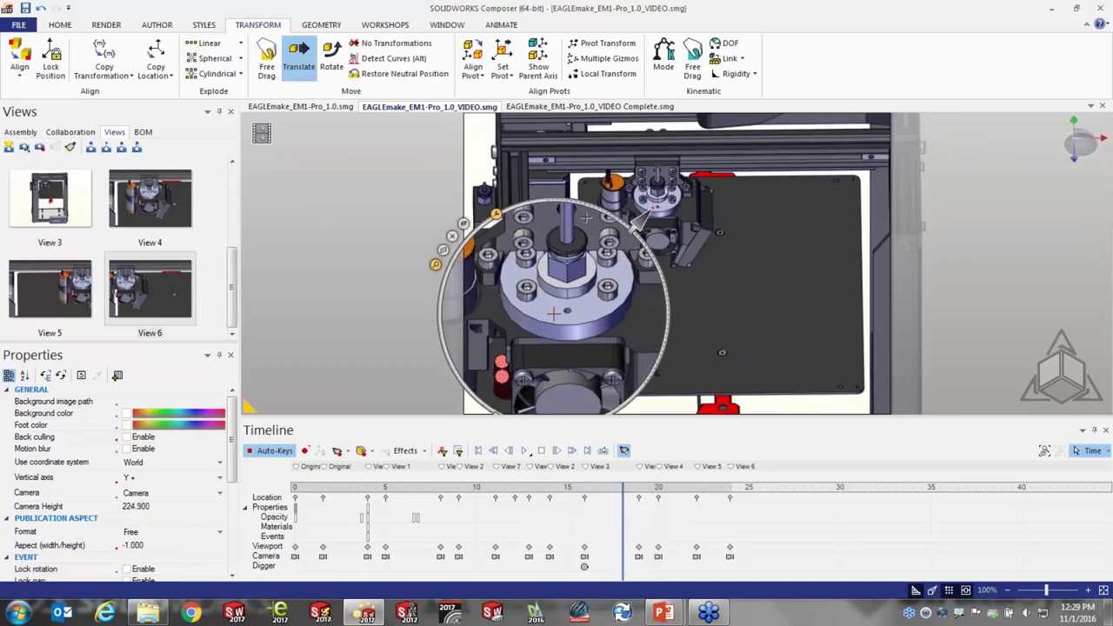
drag(596, 207, 617, 190)
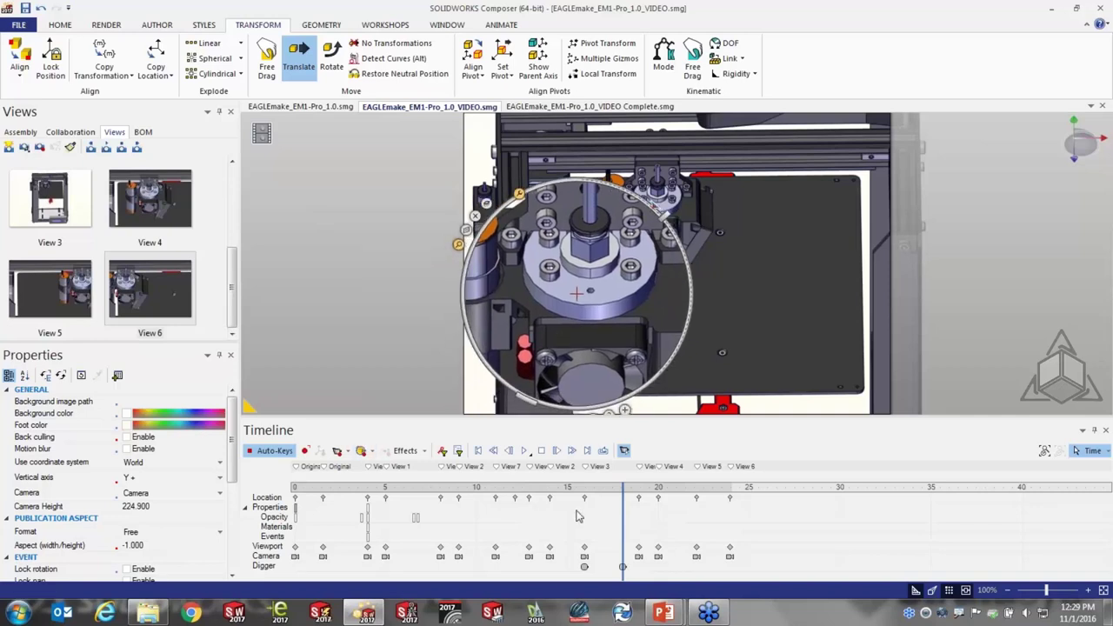
- At 20 s, close the Digger so that its end key is recorded
mouse_move(622, 528)
mouse_down()
mouse_move(673, 527)
mouse_move(660, 527)
mouse_up()
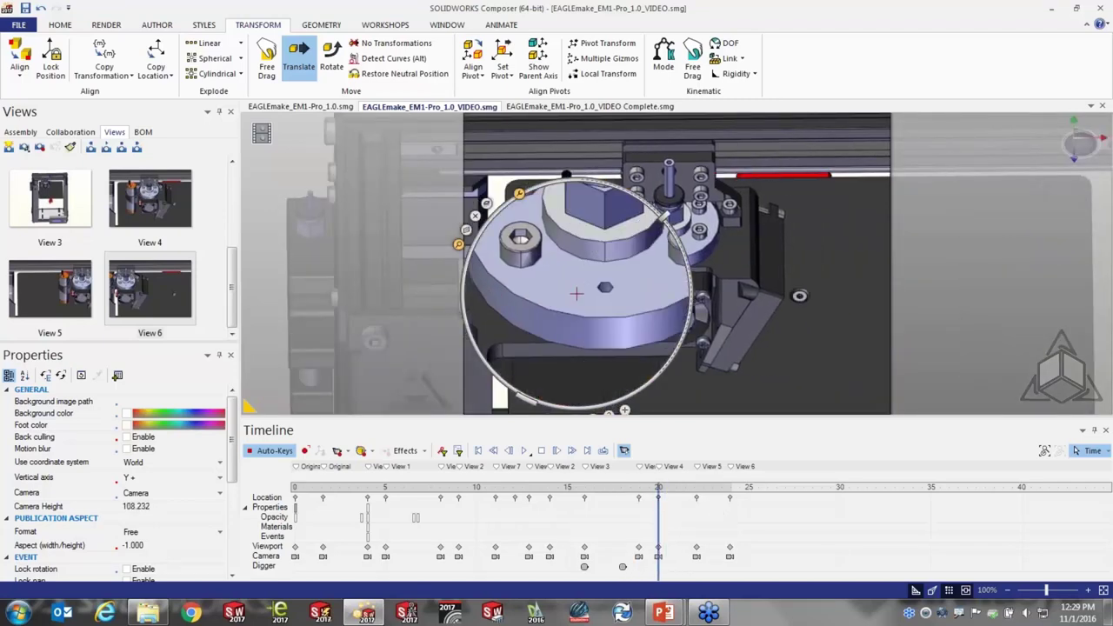
click(885, 305)
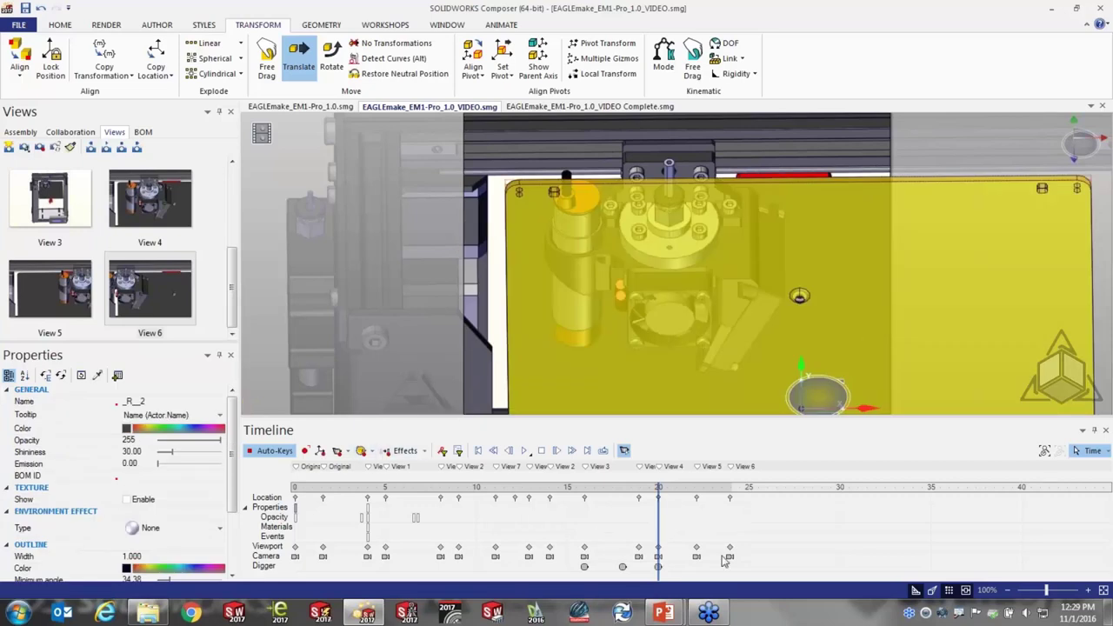
- Scrub to about 21 s to check the Digger's end, and play the whole animation from the start
mouse_move(660, 527)
mouse_down()
mouse_move(553, 528)
mouse_move(679, 528)
mouse_up()
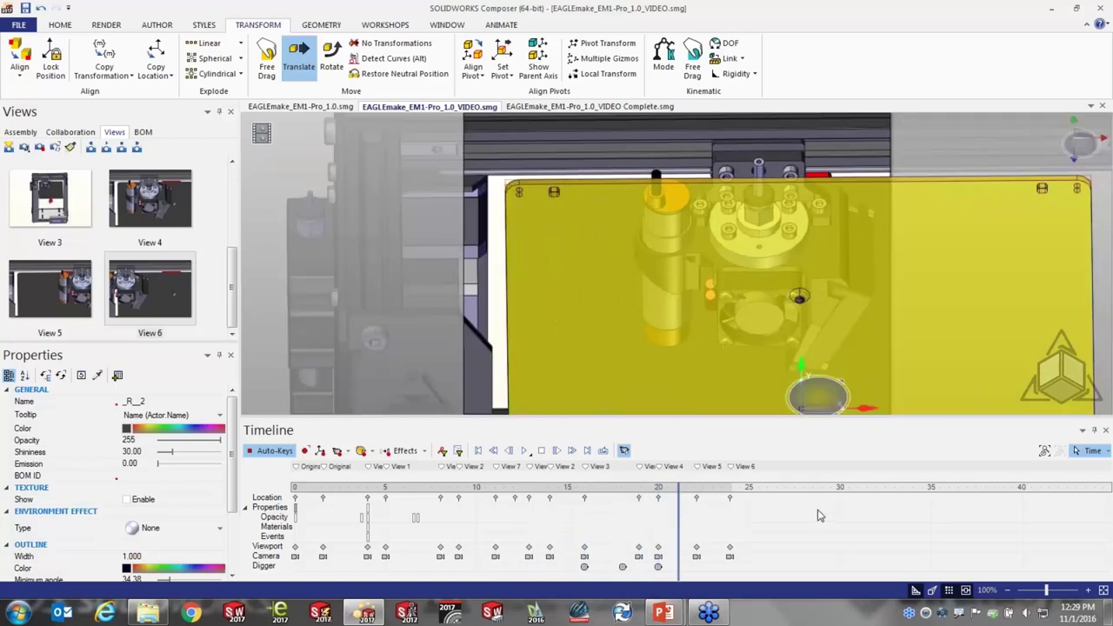
click(477, 450)
click(527, 453)
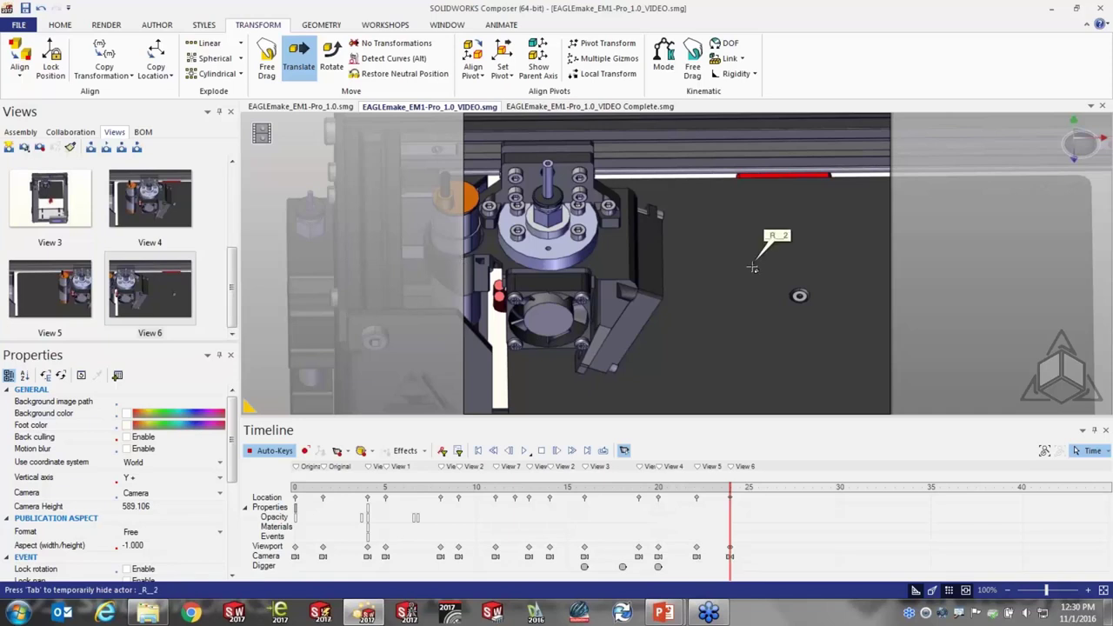
- Examine the Video workshop's AVI output settings and the file types offered for saving, then cancel and close the workshop
click(385, 25)
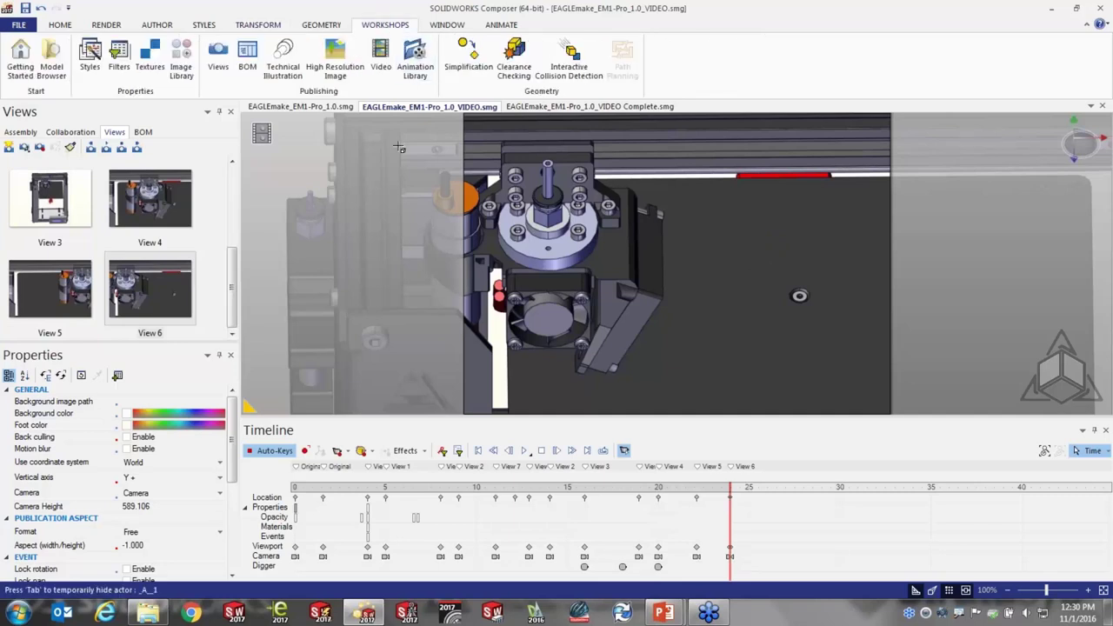
click(381, 59)
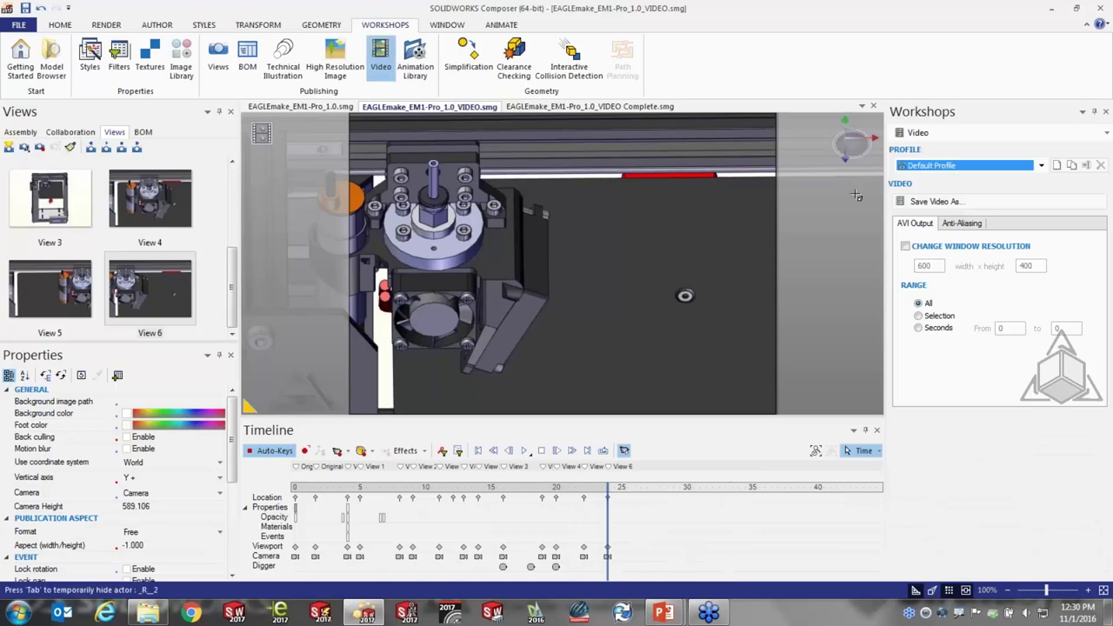
click(925, 202)
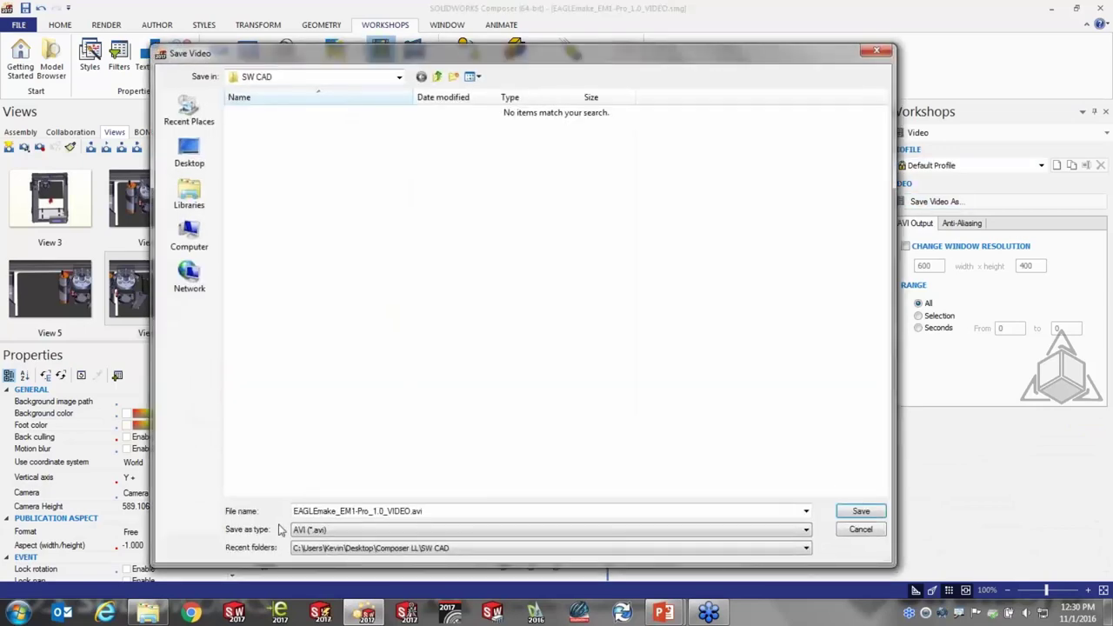
click(310, 535)
click(366, 541)
click(861, 530)
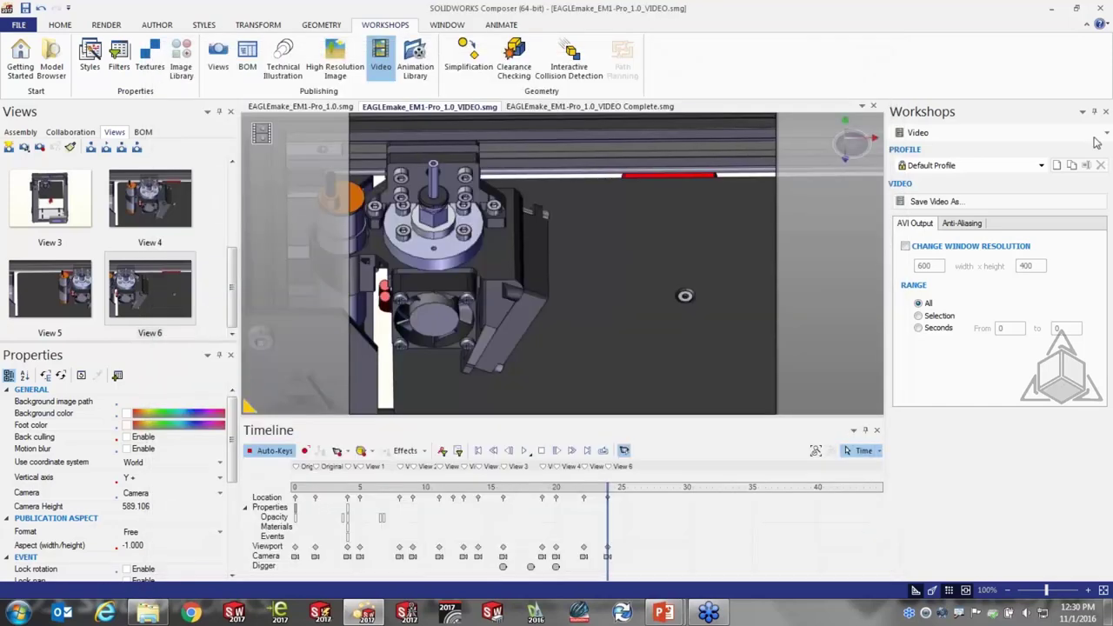
click(1106, 113)
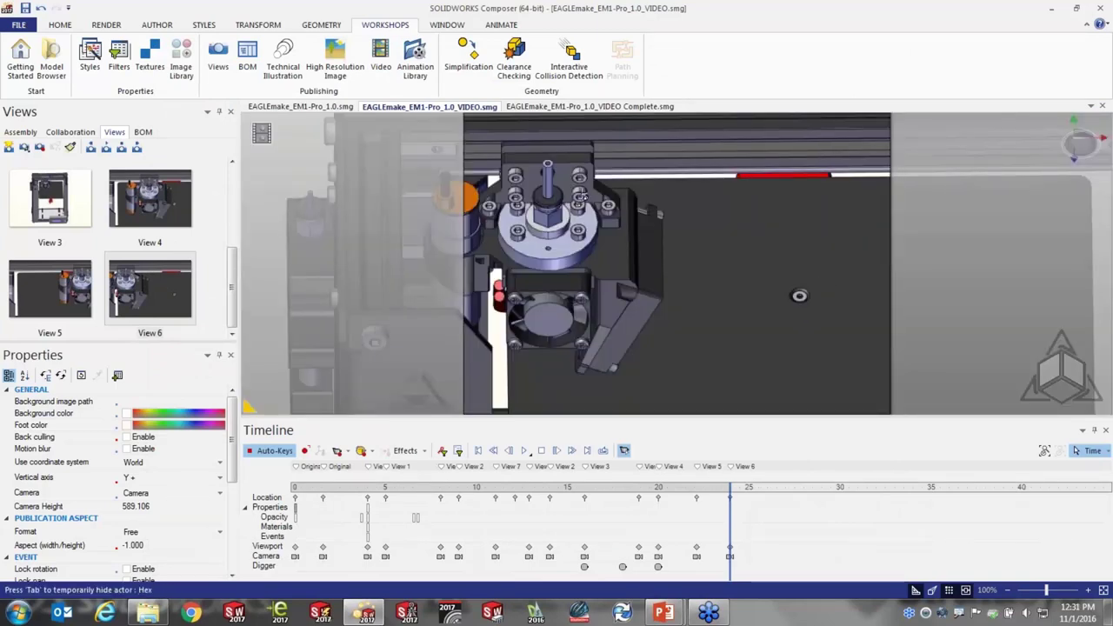
- Switch to the document EAGLEmake_EM1-Pro_1.0_VIDEO Complete.smg and play its full 30 s animation
click(599, 108)
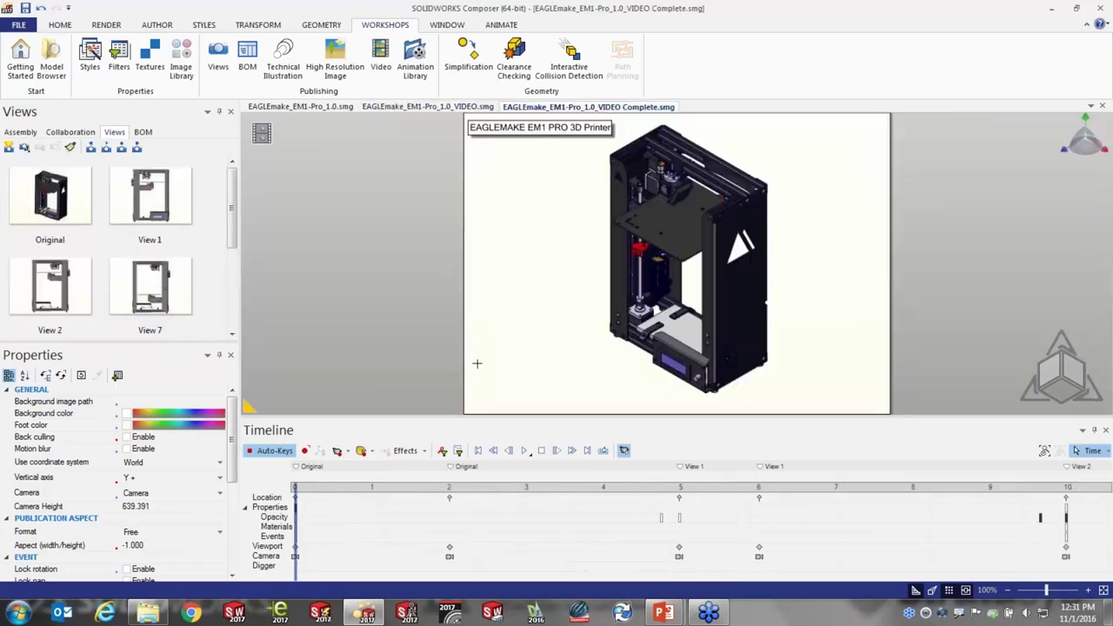
scroll(588, 519, down, 3)
scroll(588, 519, down, 2)
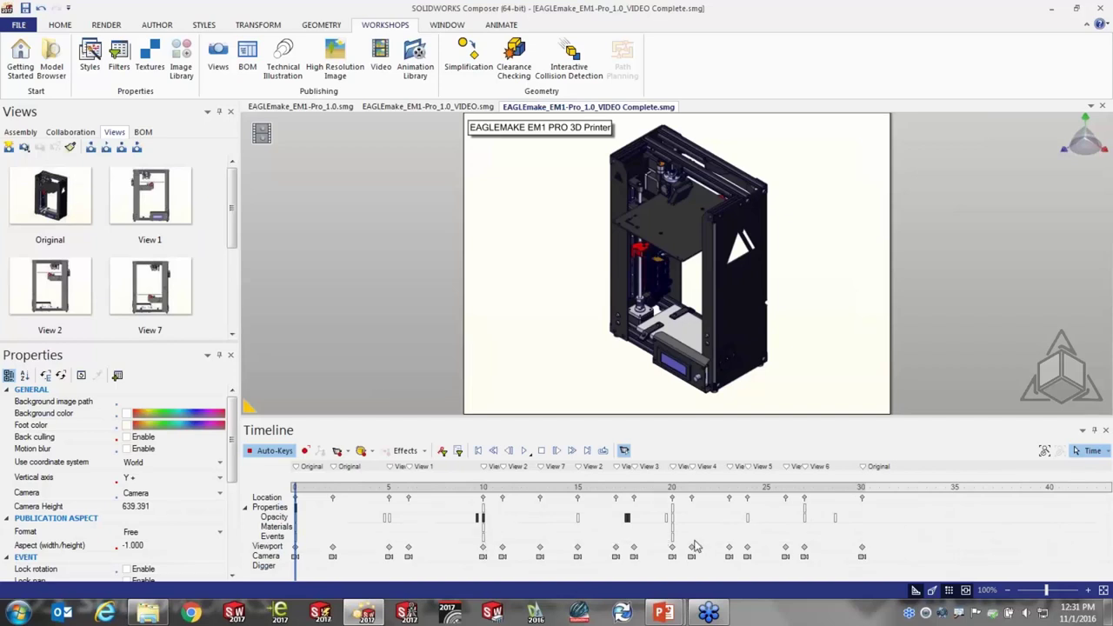
click(526, 451)
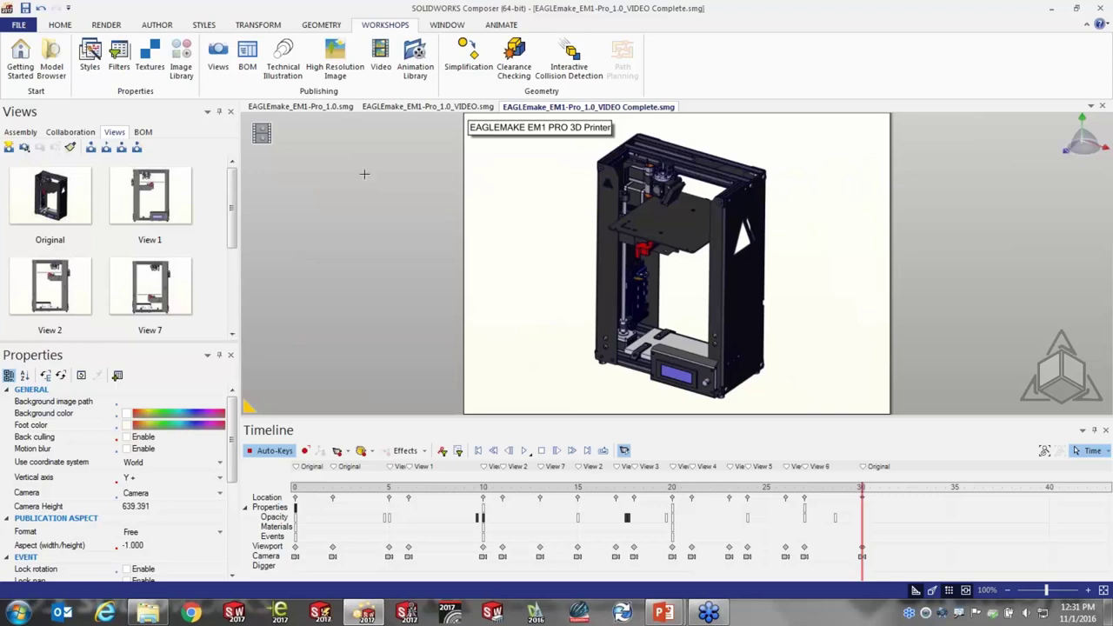
- Start updating the current Composer document with another file, and browse to the SW CAD folder in Composer LL
click(31, 27)
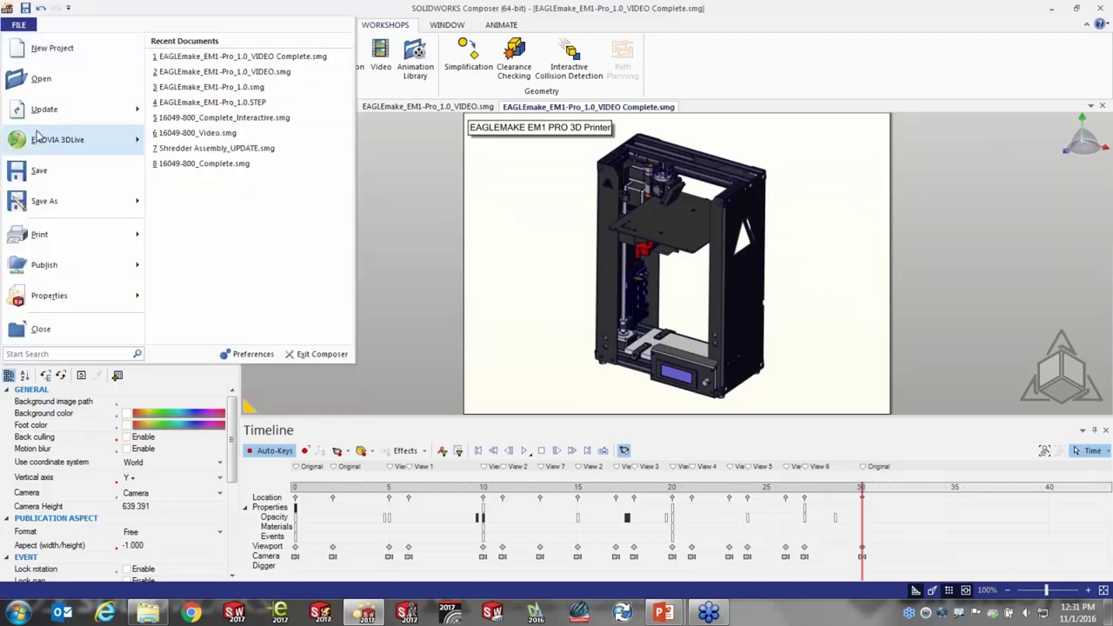
mouse_move(37, 112)
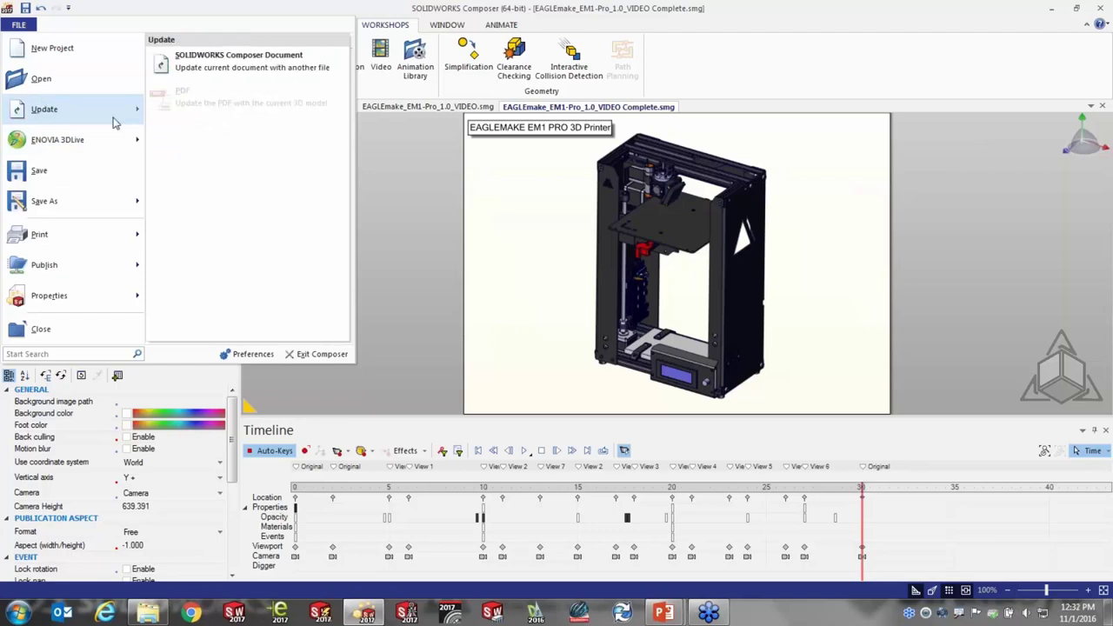
click(248, 73)
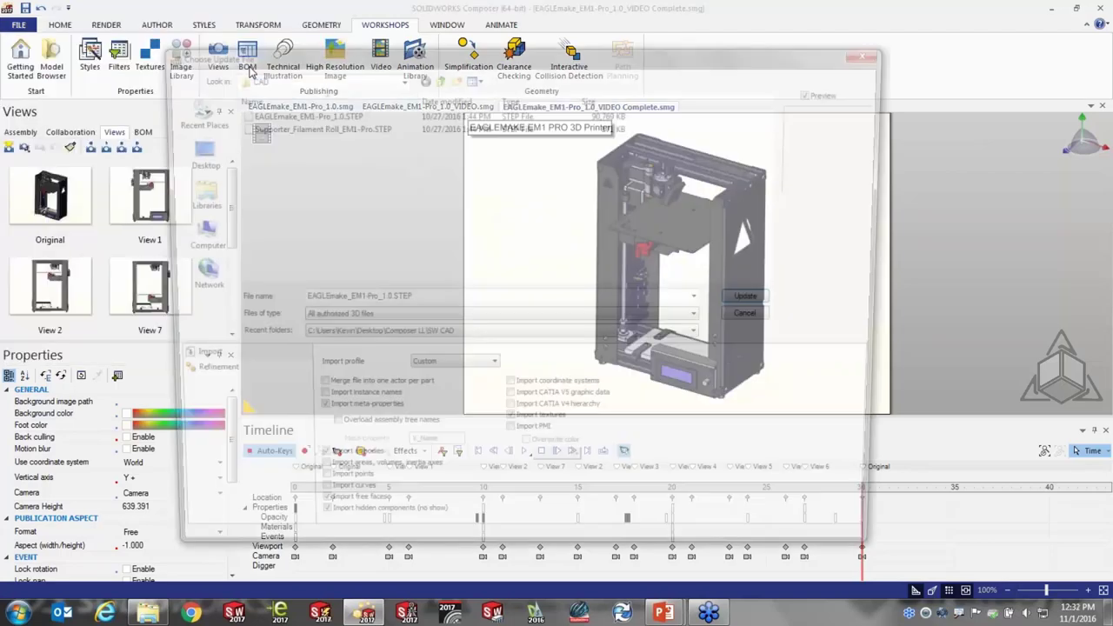
click(439, 78)
click(439, 78)
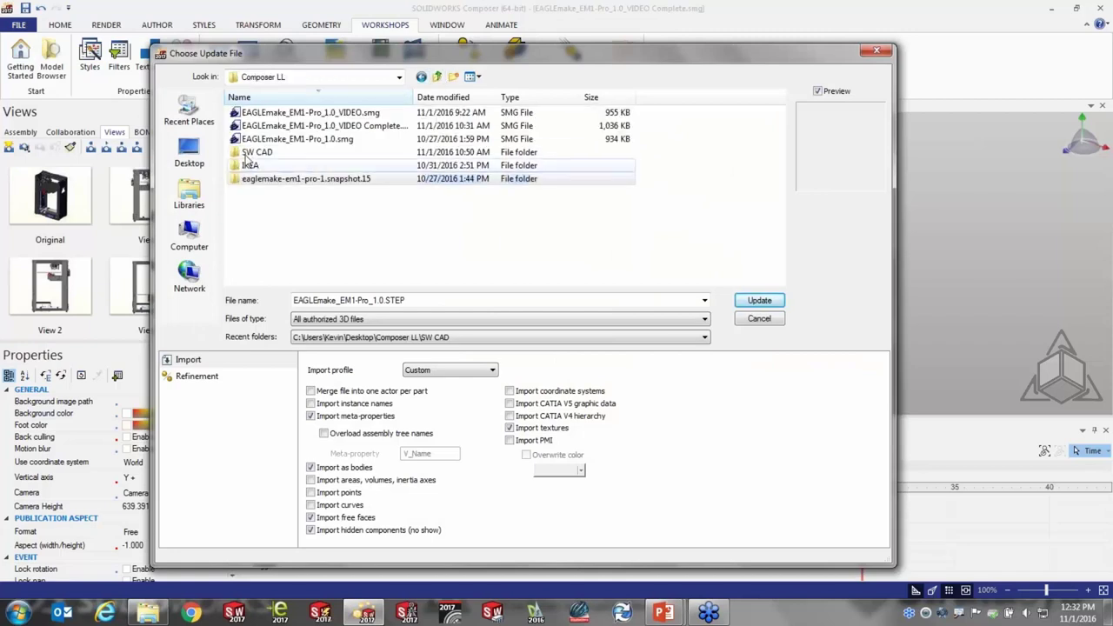
double_click(254, 152)
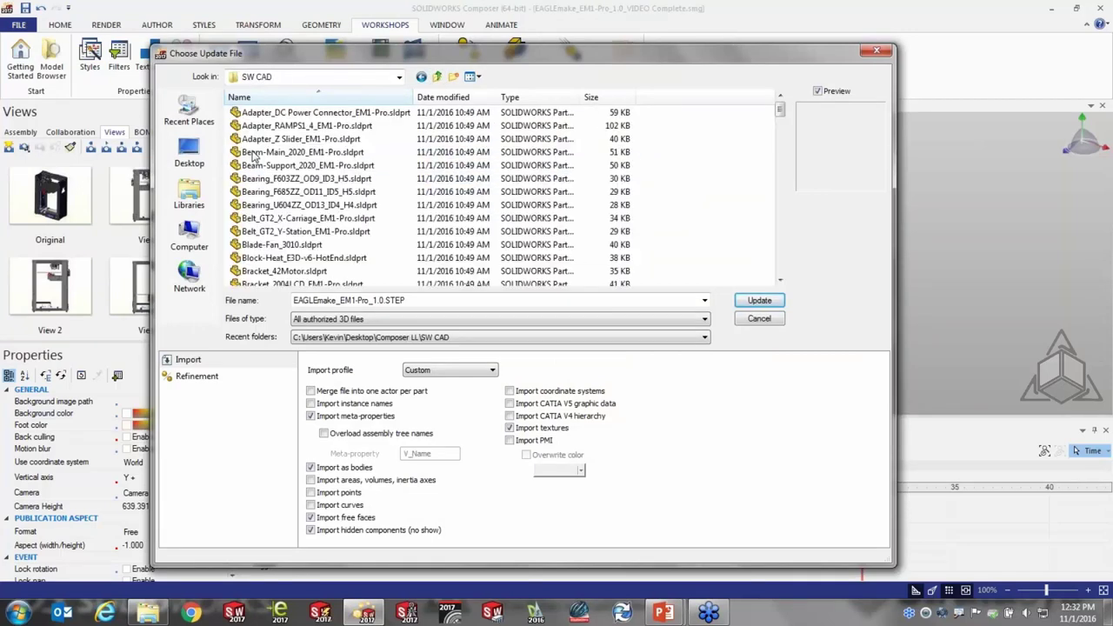
- Limit the file list to STEP AP203 AP214 files and pick EAGLEmake_EM1-Pro_1.0.STEP as the update file
click(702, 323)
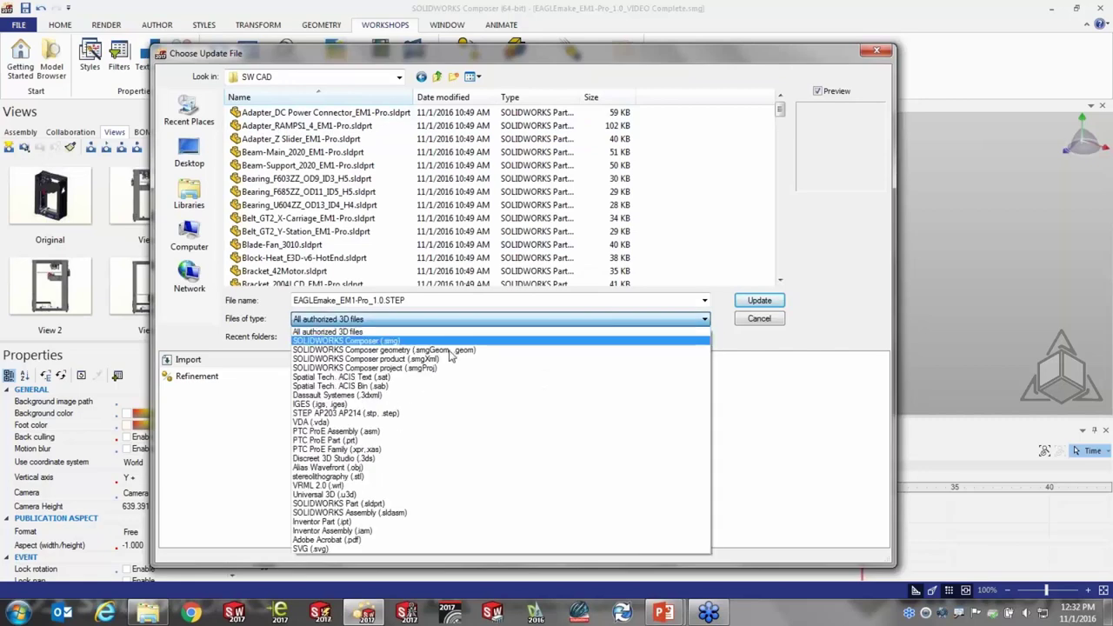
click(340, 416)
click(297, 114)
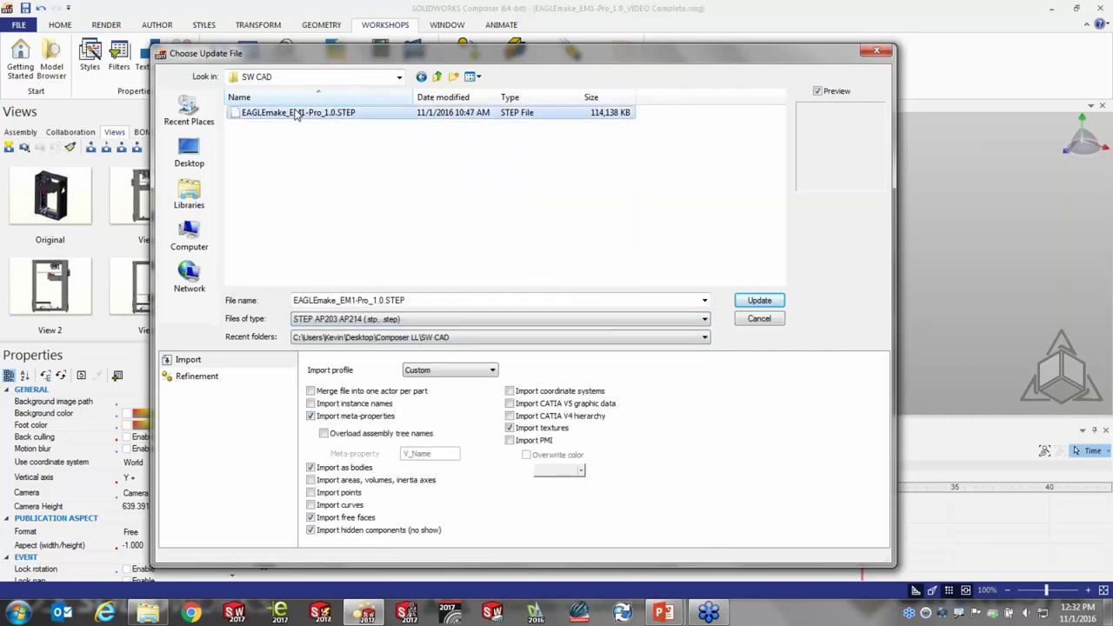
- Choose an import profile and run the document update from the chosen STEP file
click(491, 370)
click(440, 430)
click(760, 300)
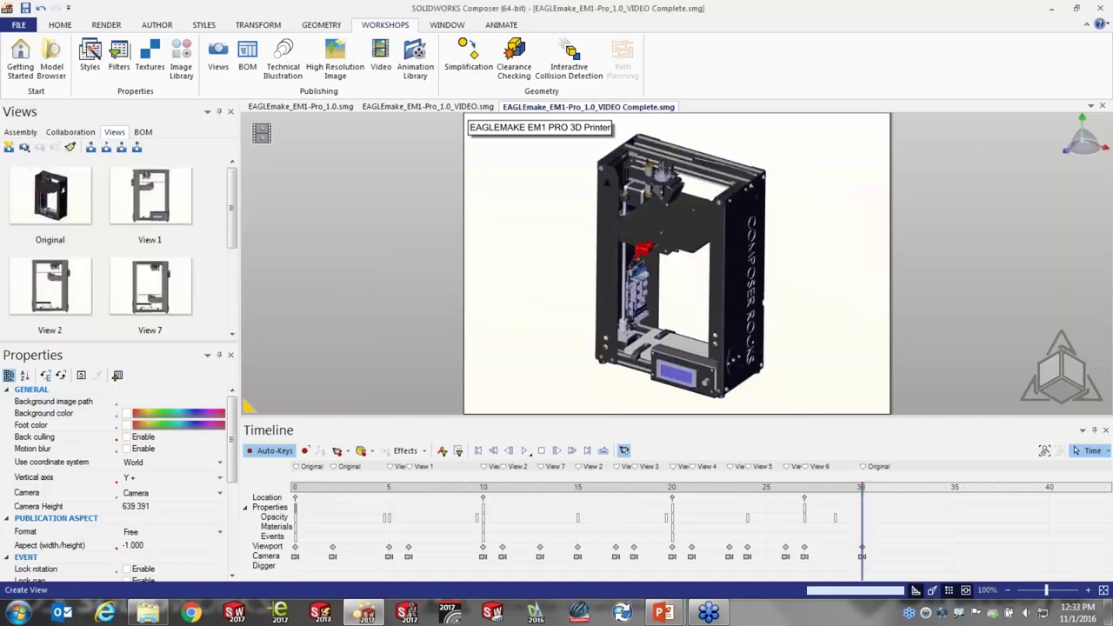
- Play the complete animation to review the views and motions on the updated geometry
click(525, 450)
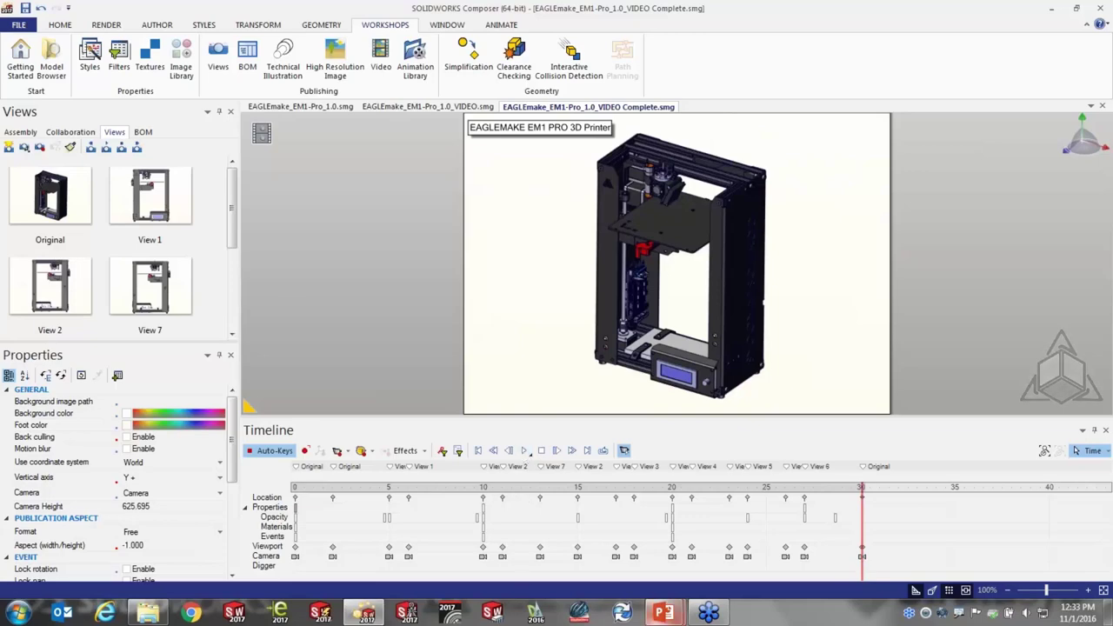
- Switch to the PowerPoint slide show and advance to the closing Thank You slide
mouse_move(666, 618)
click(722, 537)
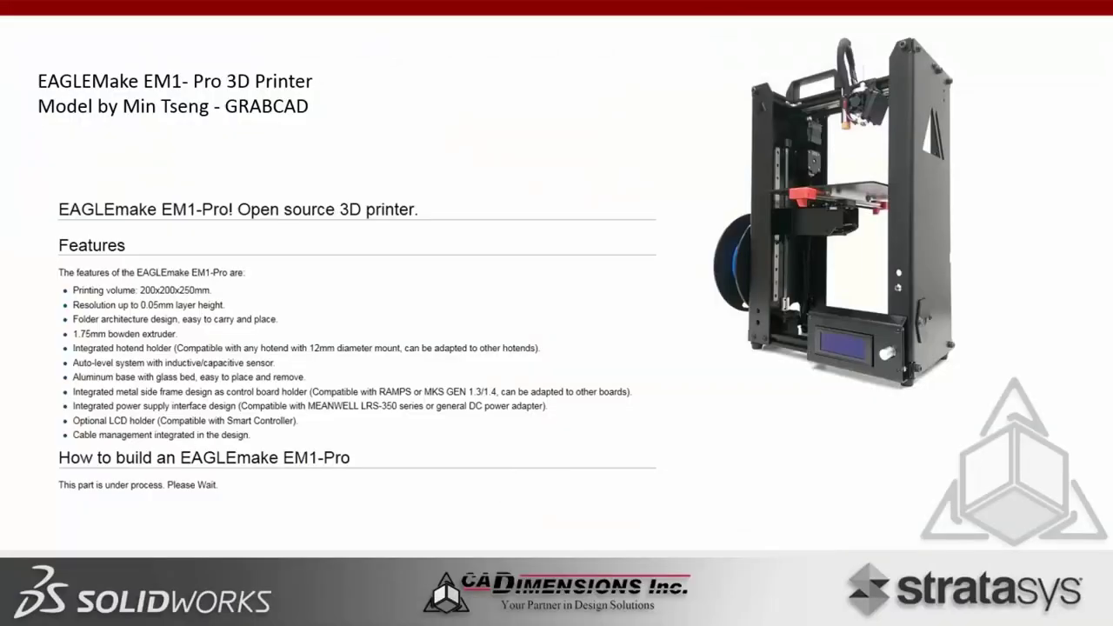
key(Right)
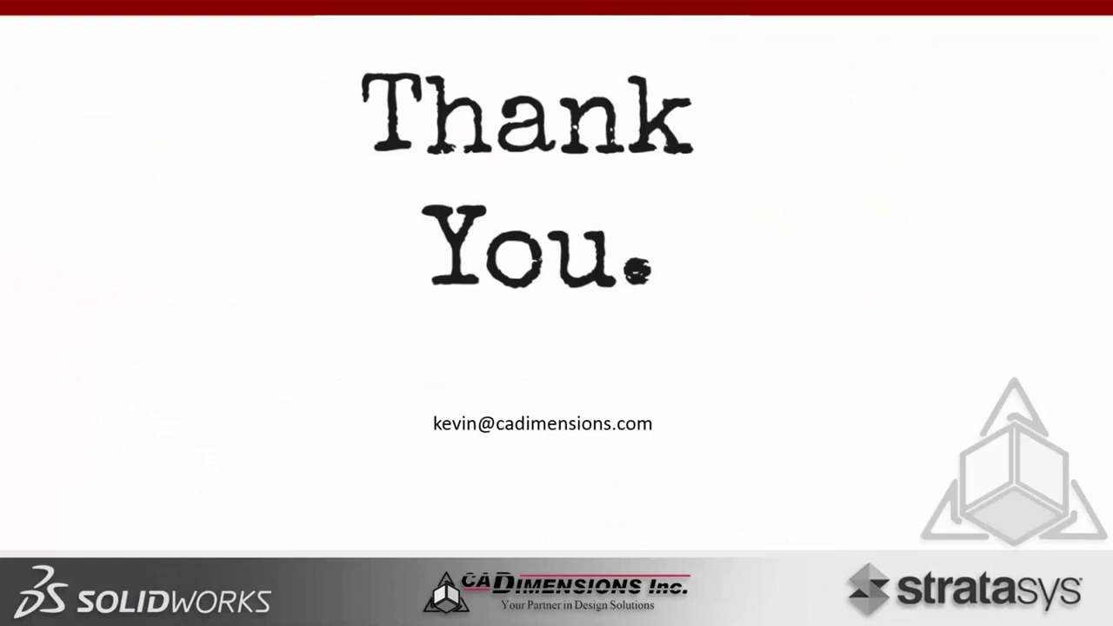